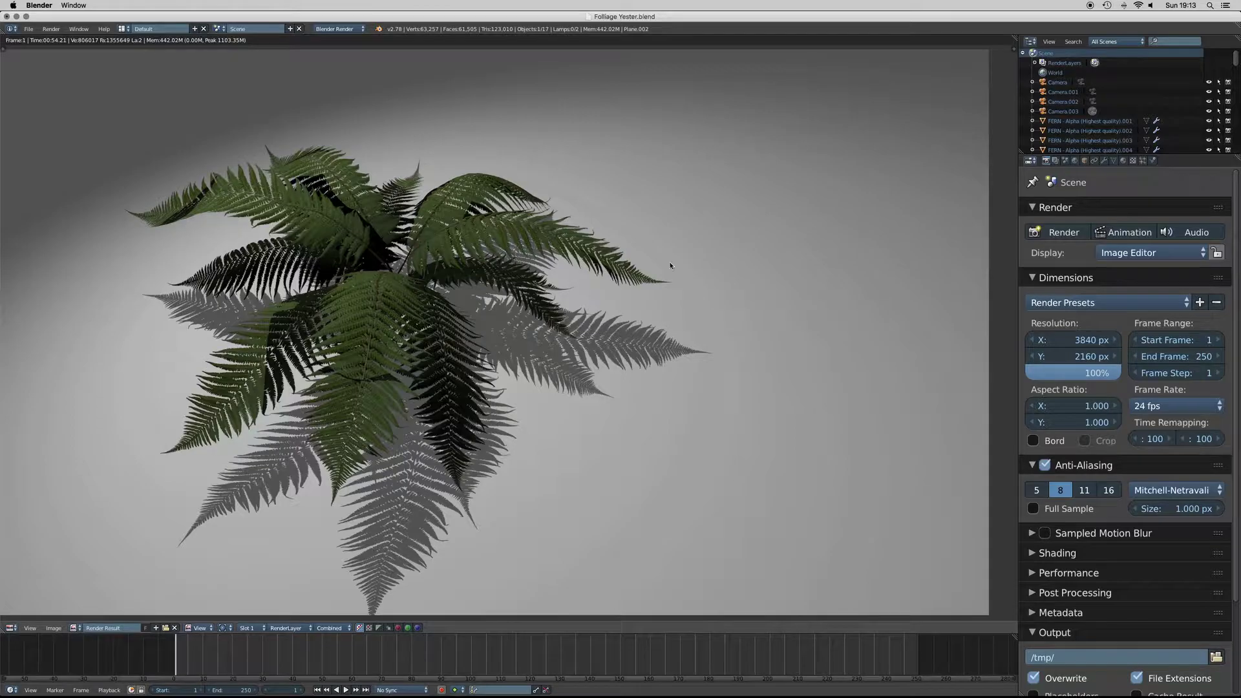
Step: Examine the fern render and its ground shadows up close, including the re-rendered version, and close the render view
scroll(670, 262, up, 4)
scroll(670, 265, down, 2)
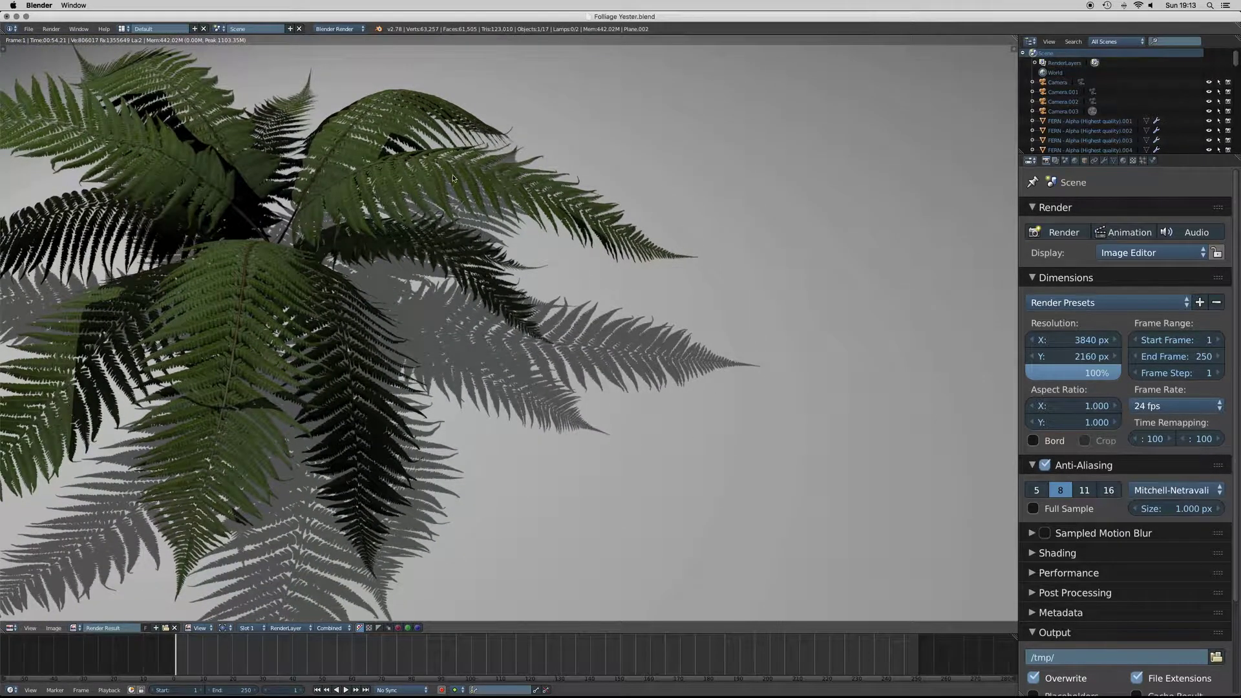
scroll(453, 178, down, 3)
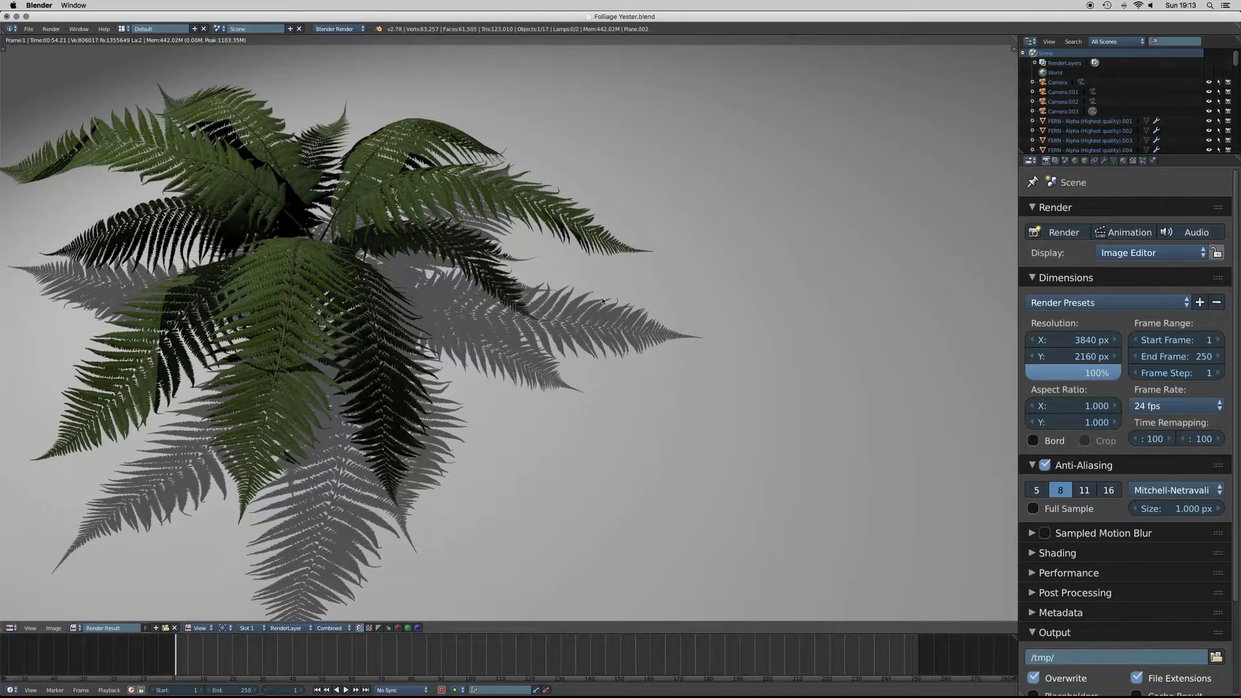
scroll(601, 300, up, 2)
ctrl+scroll(600, 297, up, 1)
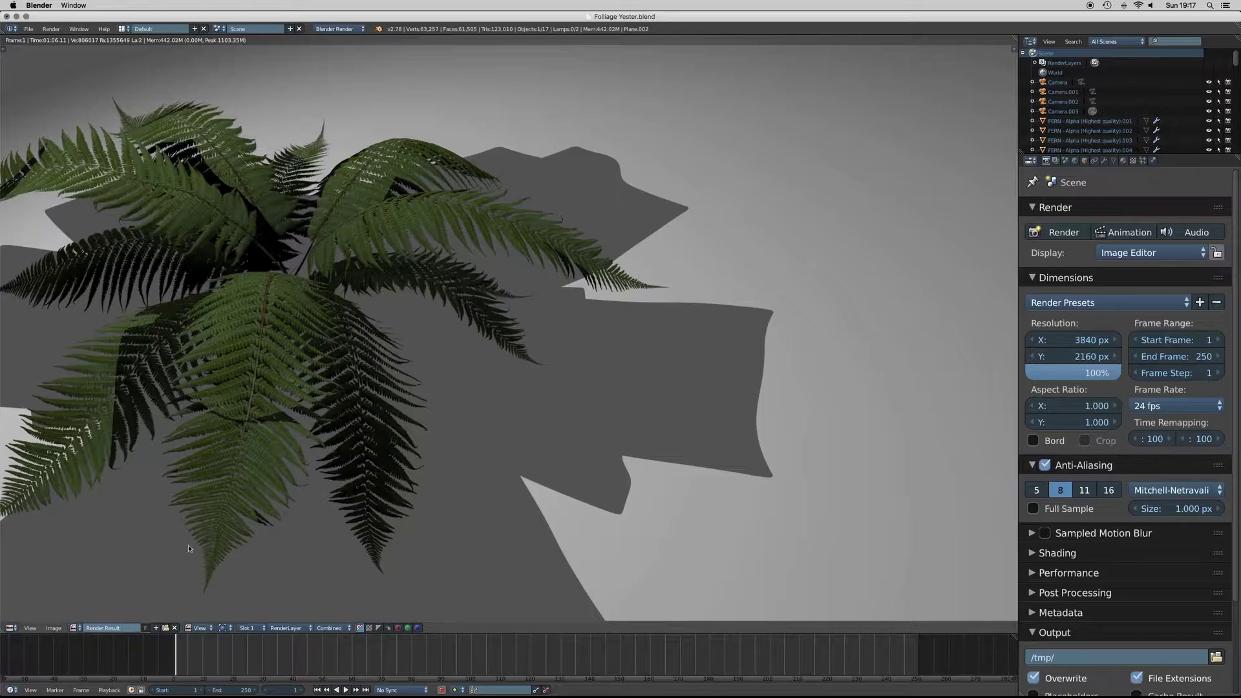
key(Escape)
Step: Select one fern leaf plane, preview the scene in Rendered viewport shading, and return to Solid shading
scroll(597, 322, down, 4)
scroll(597, 322, right, 10)
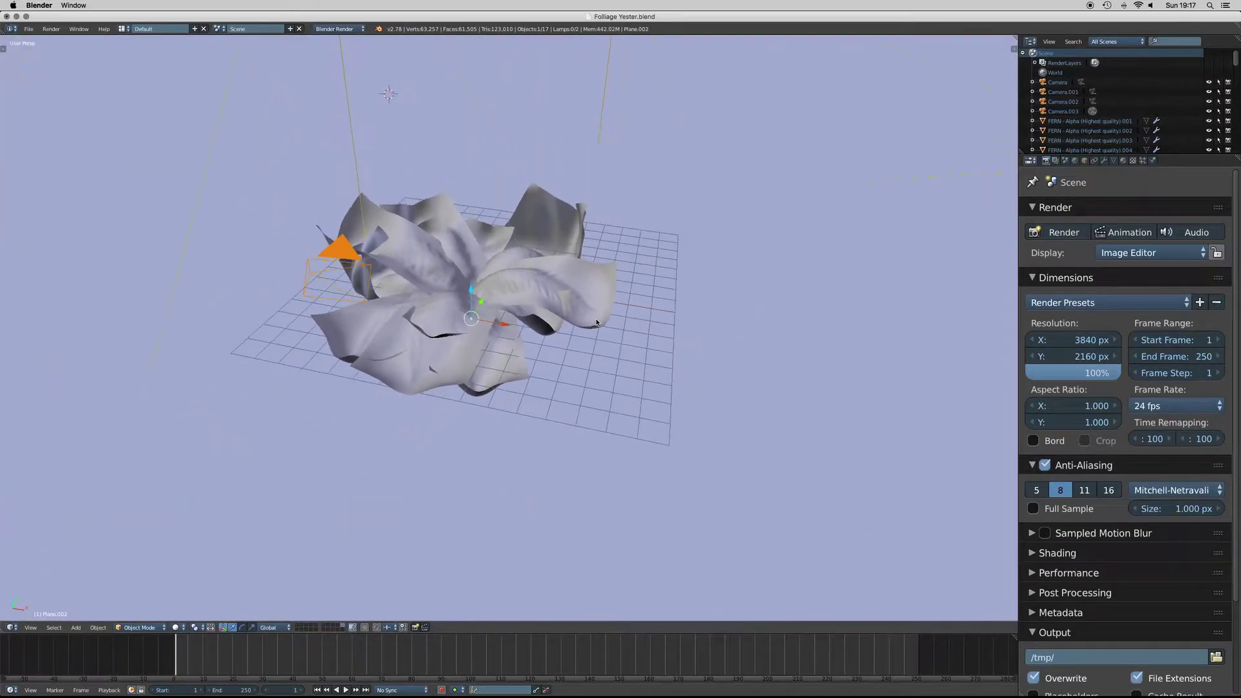
scroll(596, 323, right, 10)
middle_drag(597, 321, 596, 321)
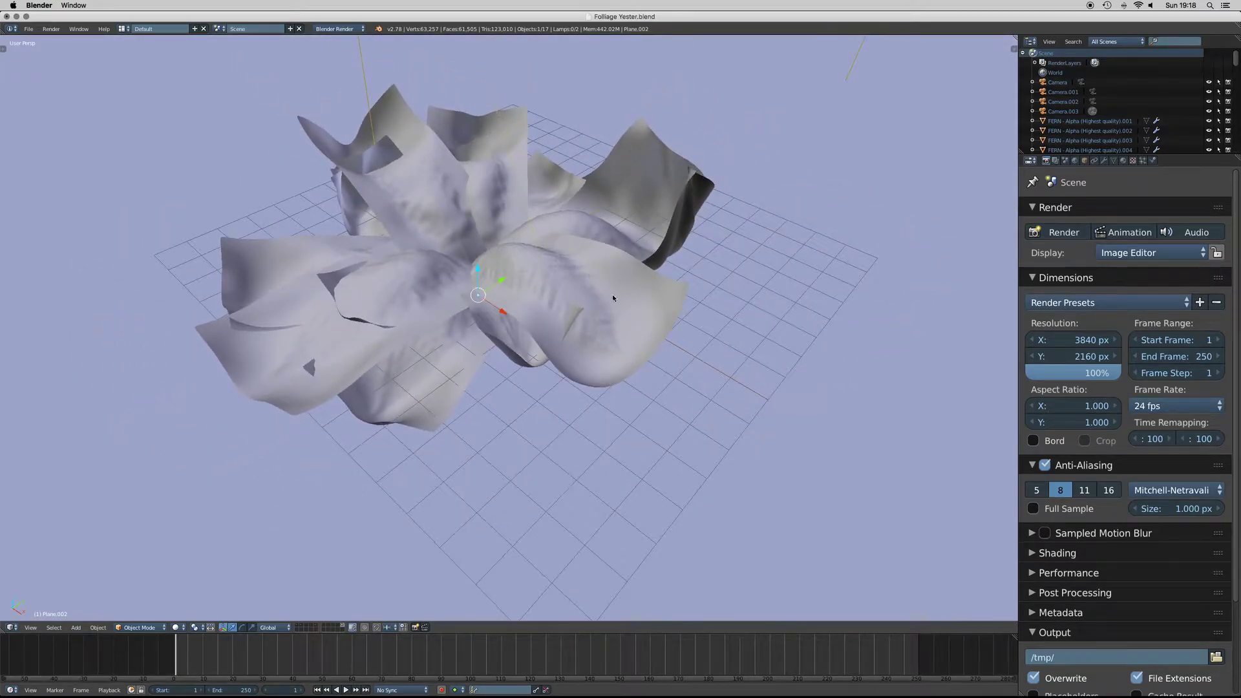
right_click(613, 297)
middle_drag(653, 296, 391, 476)
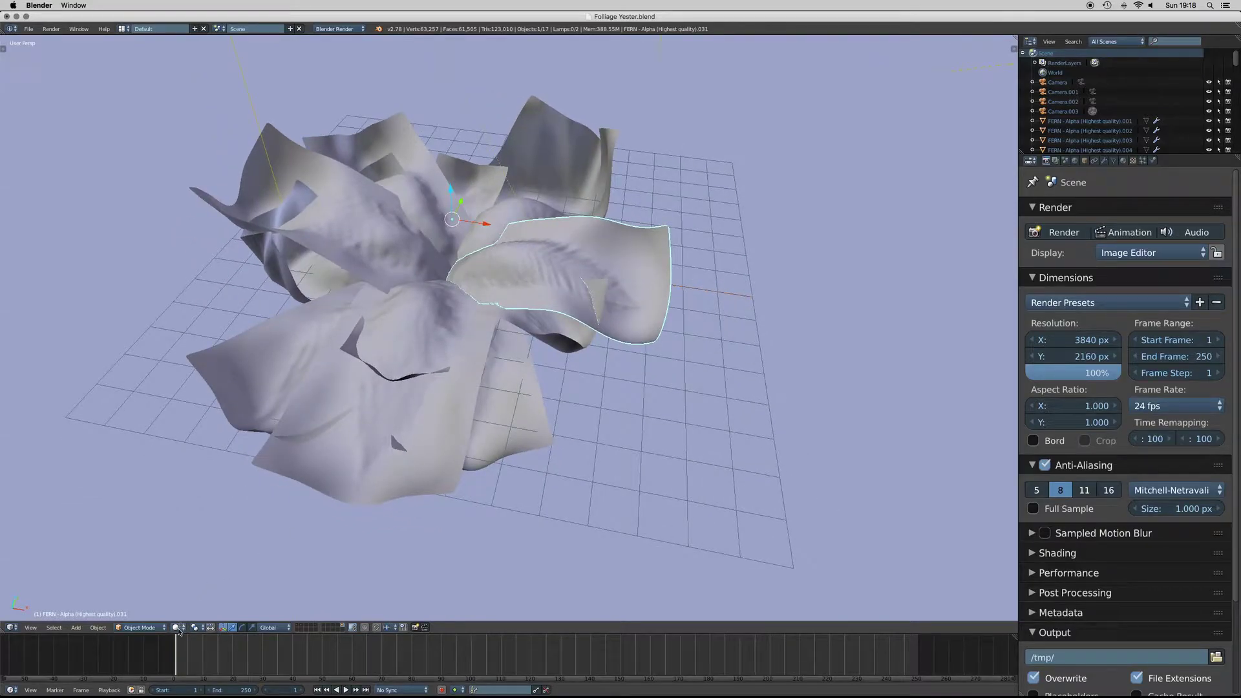
click(179, 631)
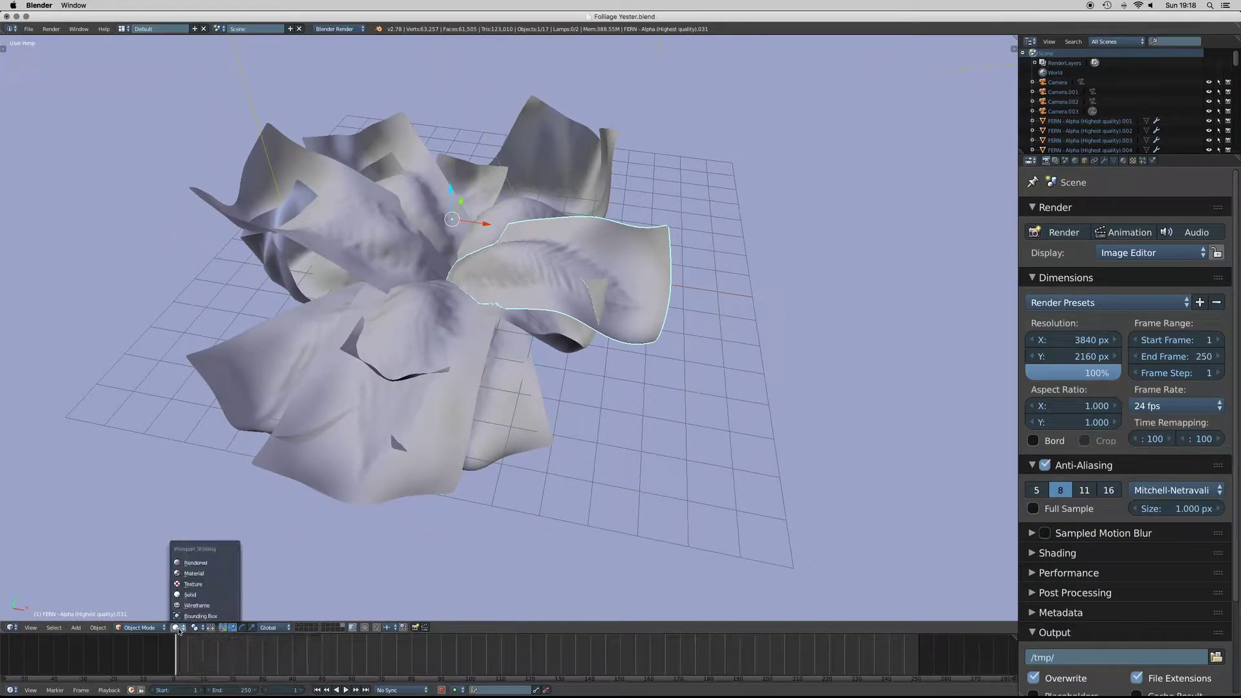
click(198, 567)
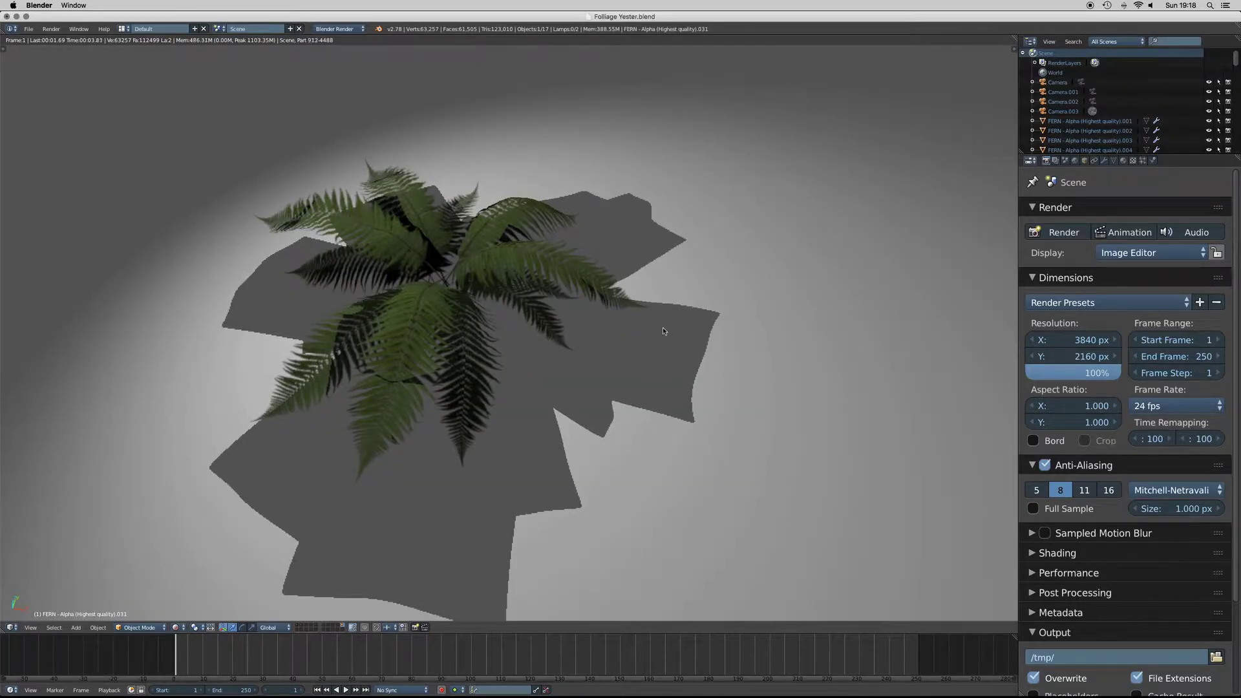
click(182, 627)
click(186, 595)
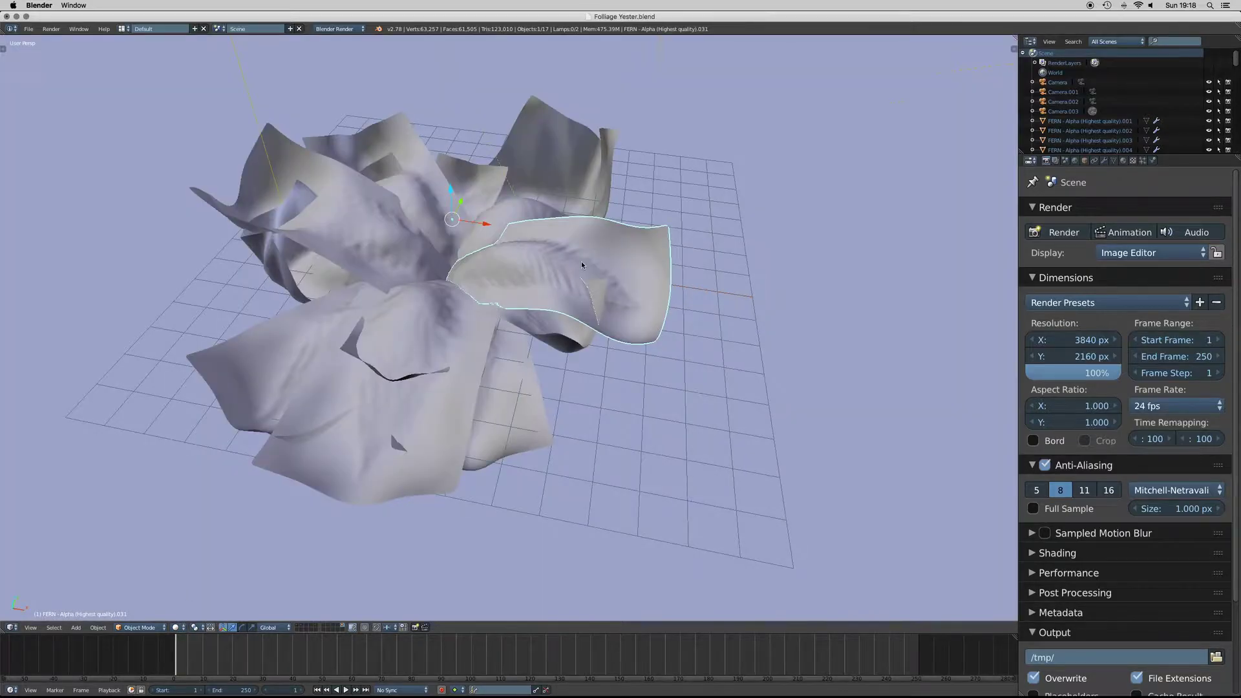
Step: Switch the viewport to an empty scene layer and place the 3D cursor near the centre of the grid
scroll(582, 264, down, 3)
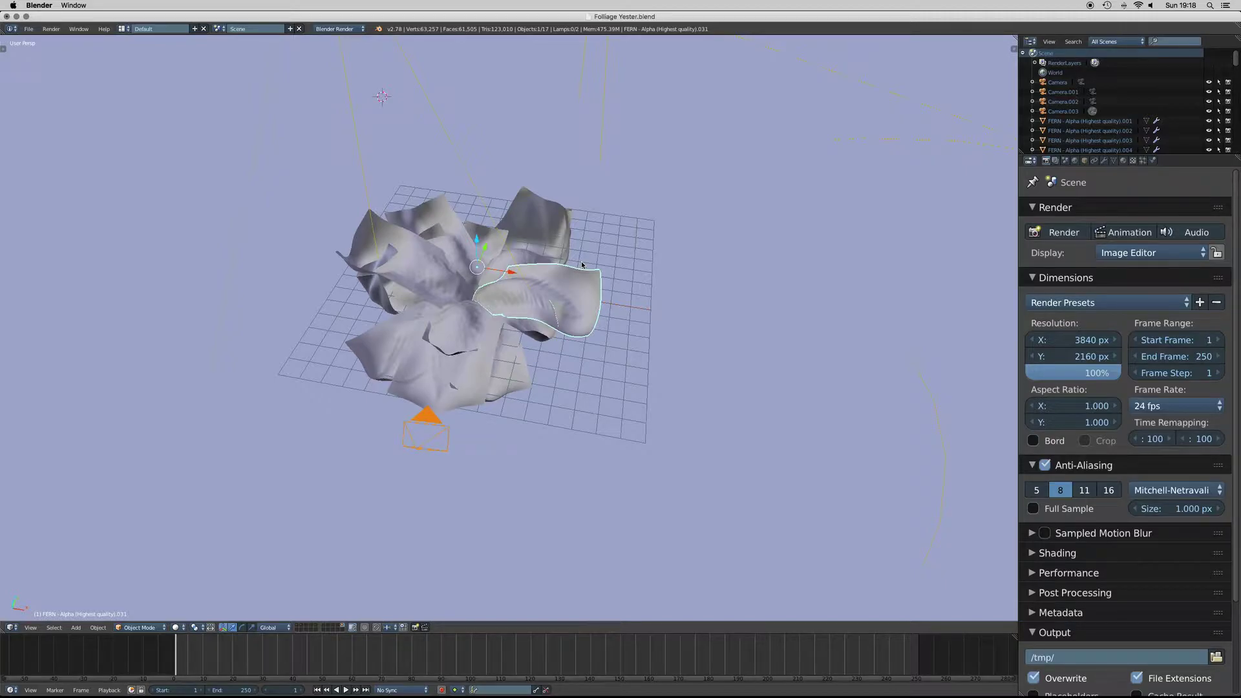
click(344, 631)
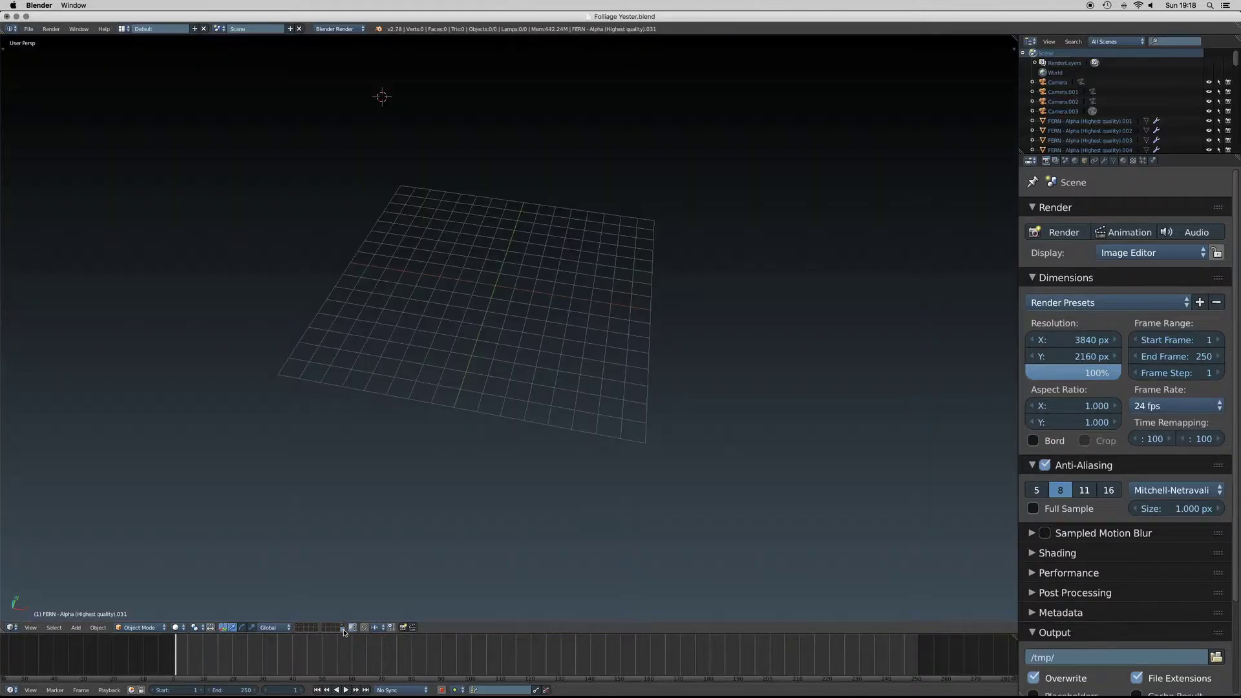
click(492, 285)
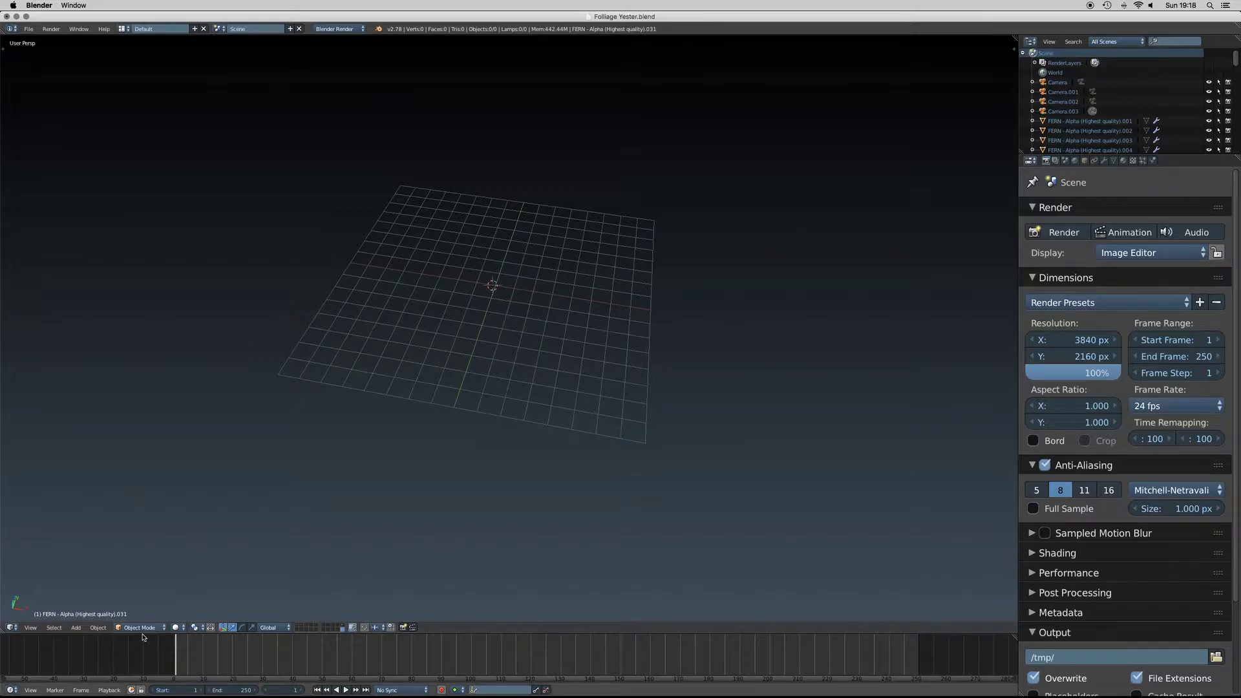
Step: Add a mesh plane at the 3D cursor and scale it up until it extends past the grid as the ground
click(76, 628)
mouse_move(90, 617)
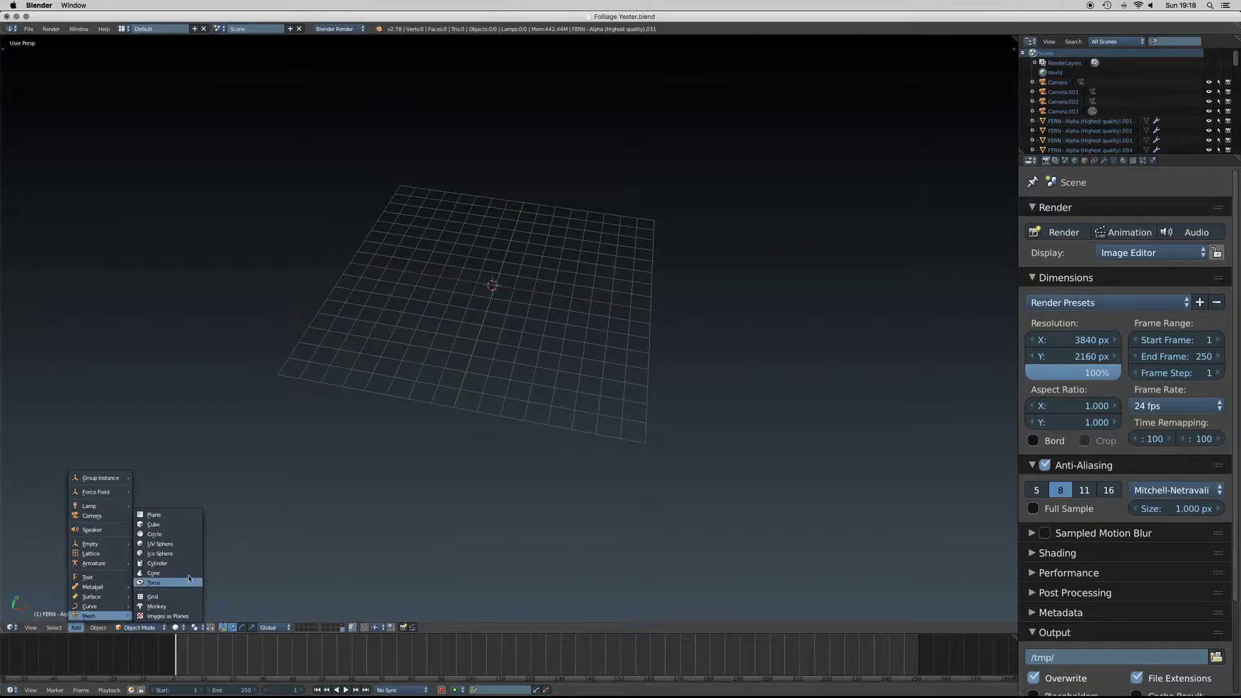
click(181, 516)
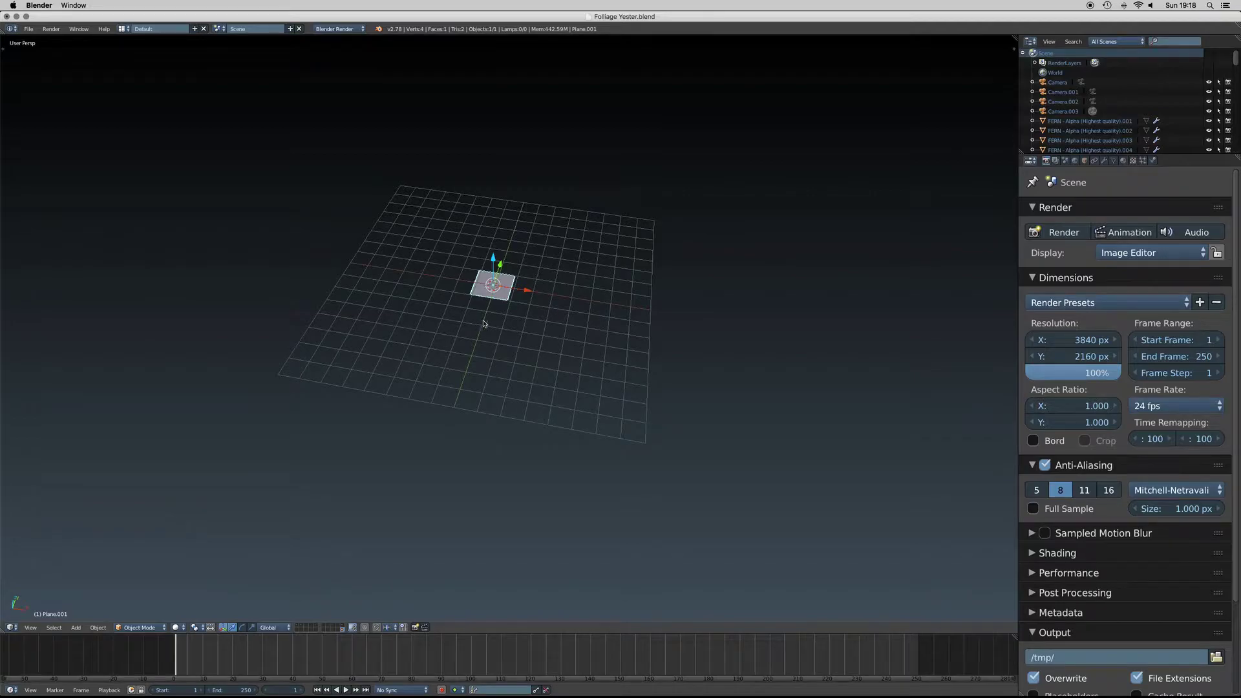
key(s)
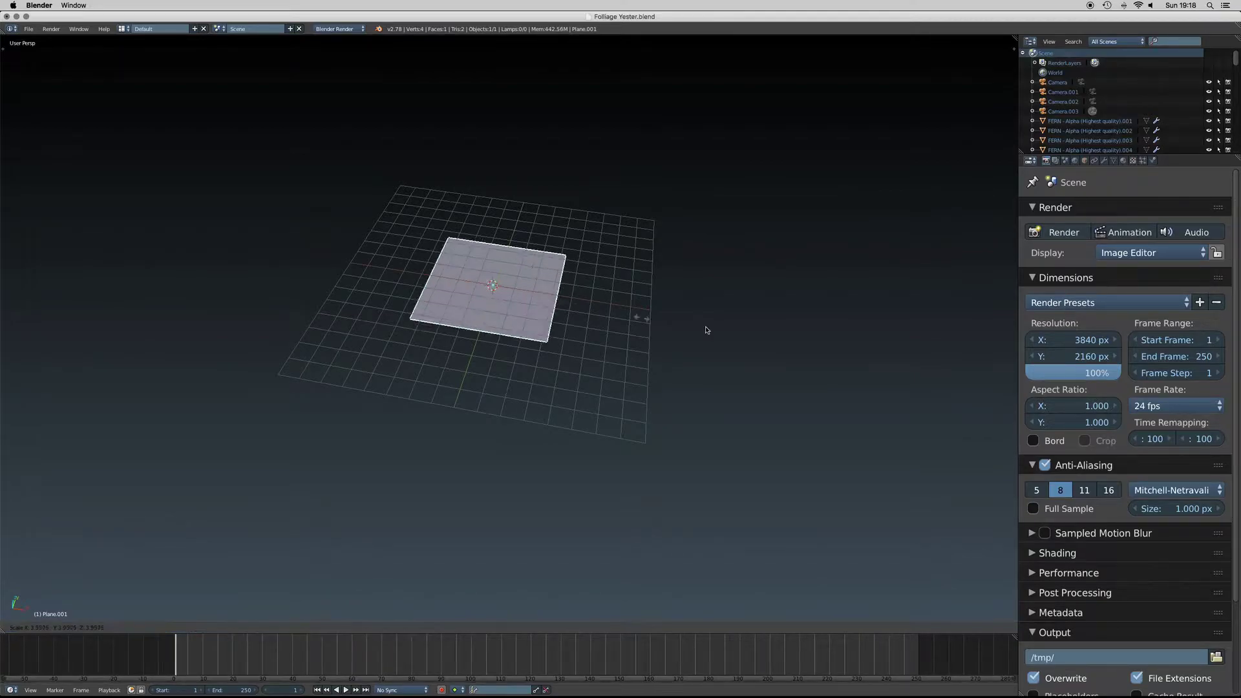
click(918, 377)
Step: Create a new material for the ground plane
click(1125, 161)
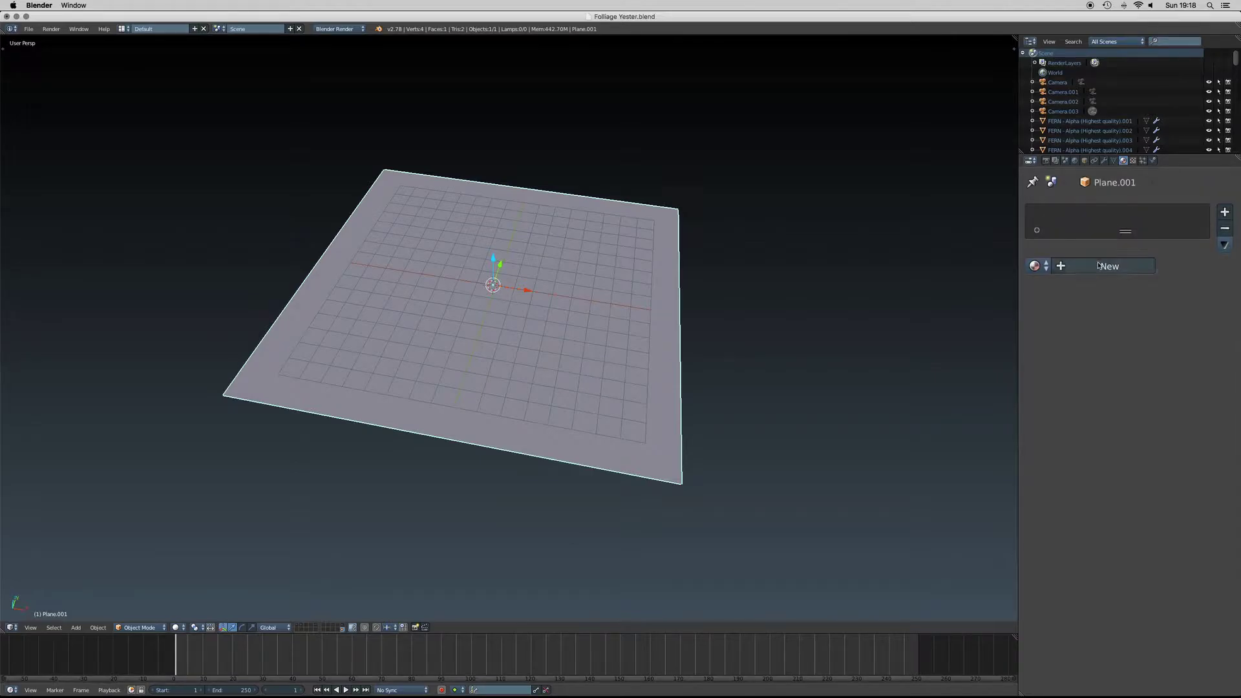
click(1099, 266)
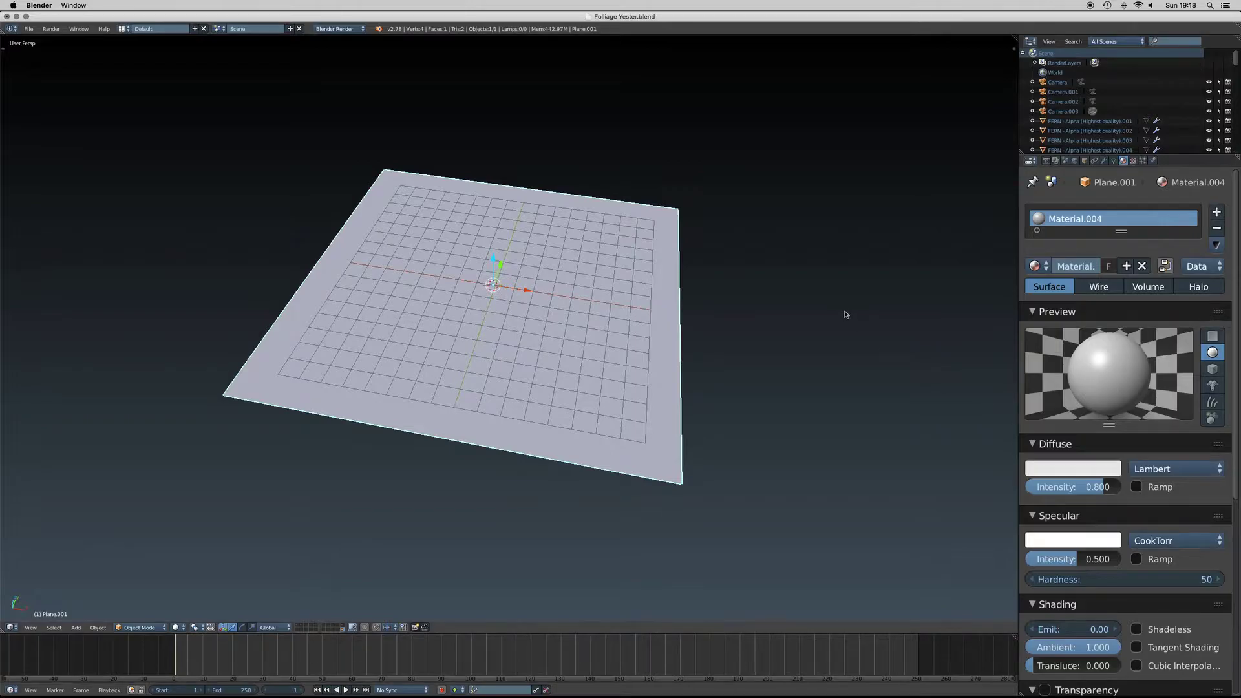
scroll(614, 269, up, 3)
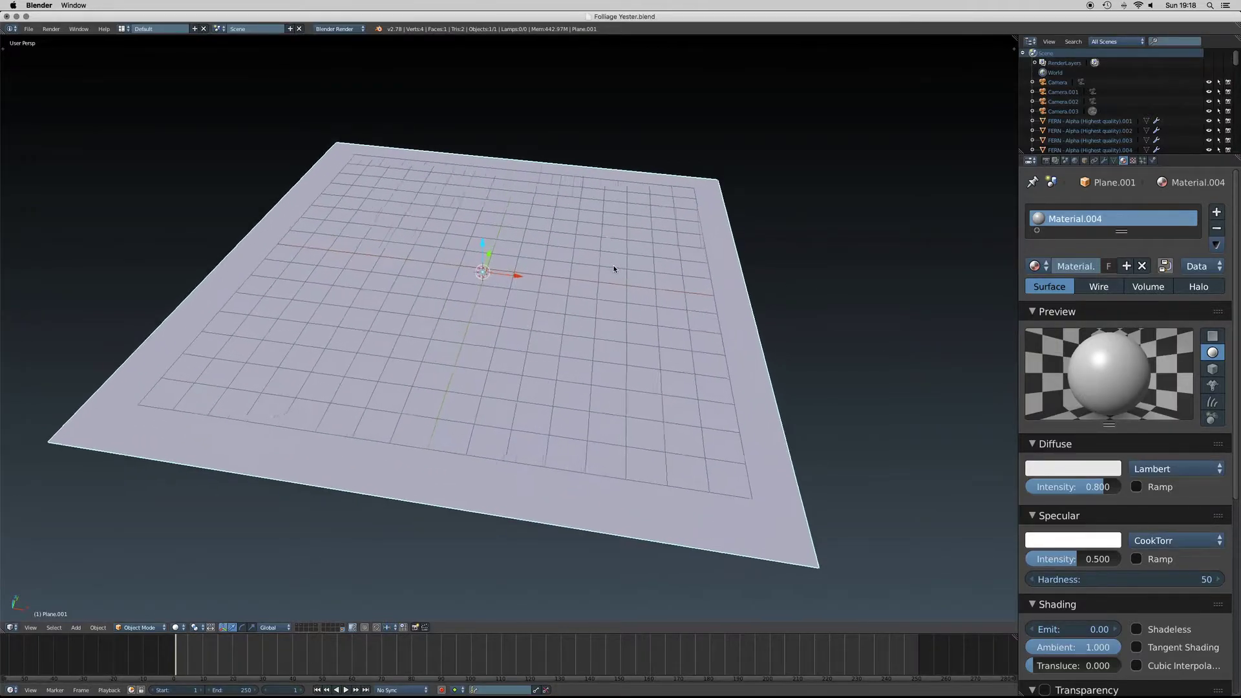
scroll(615, 269, down, 1)
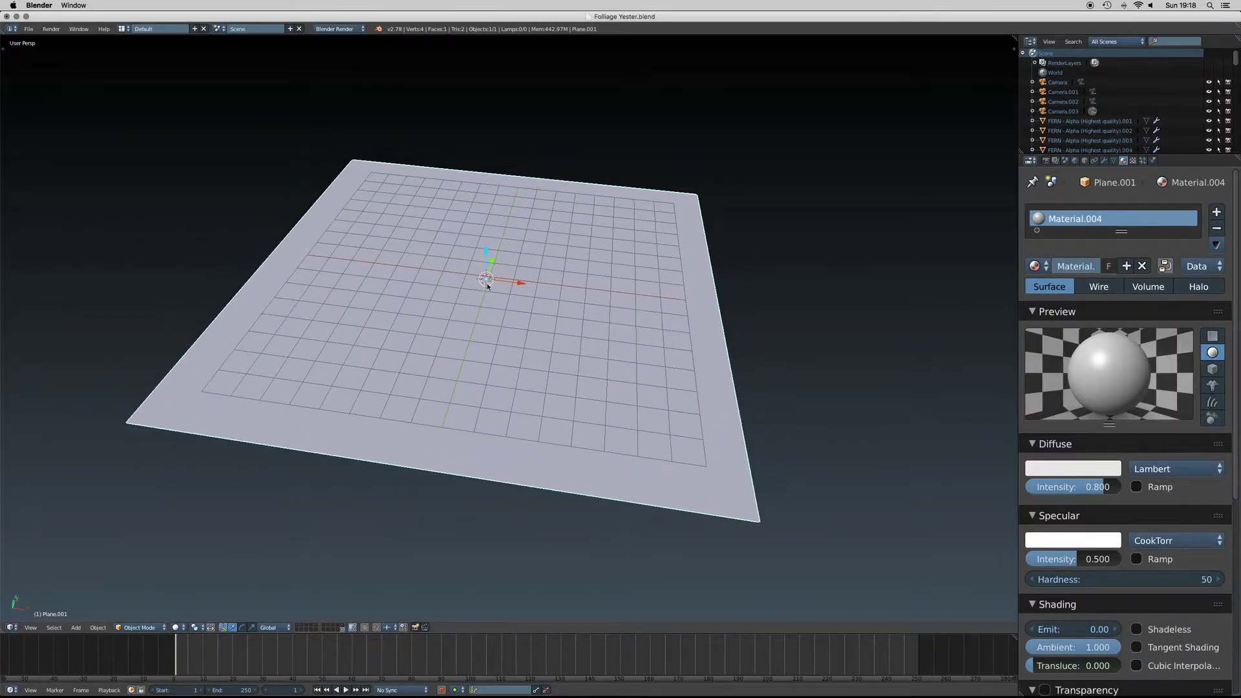
Step: Import the image FERN - Alpha (Highest quality).png from the foliage texture pack as a plane
click(75, 628)
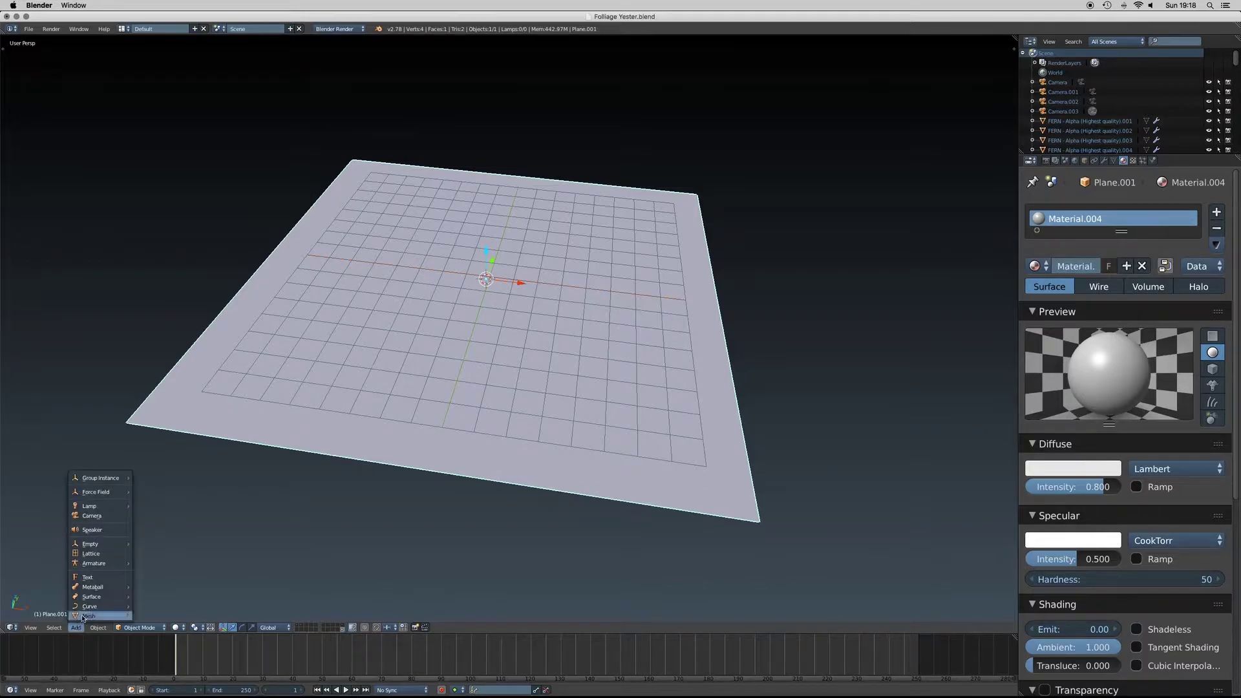
mouse_move(84, 617)
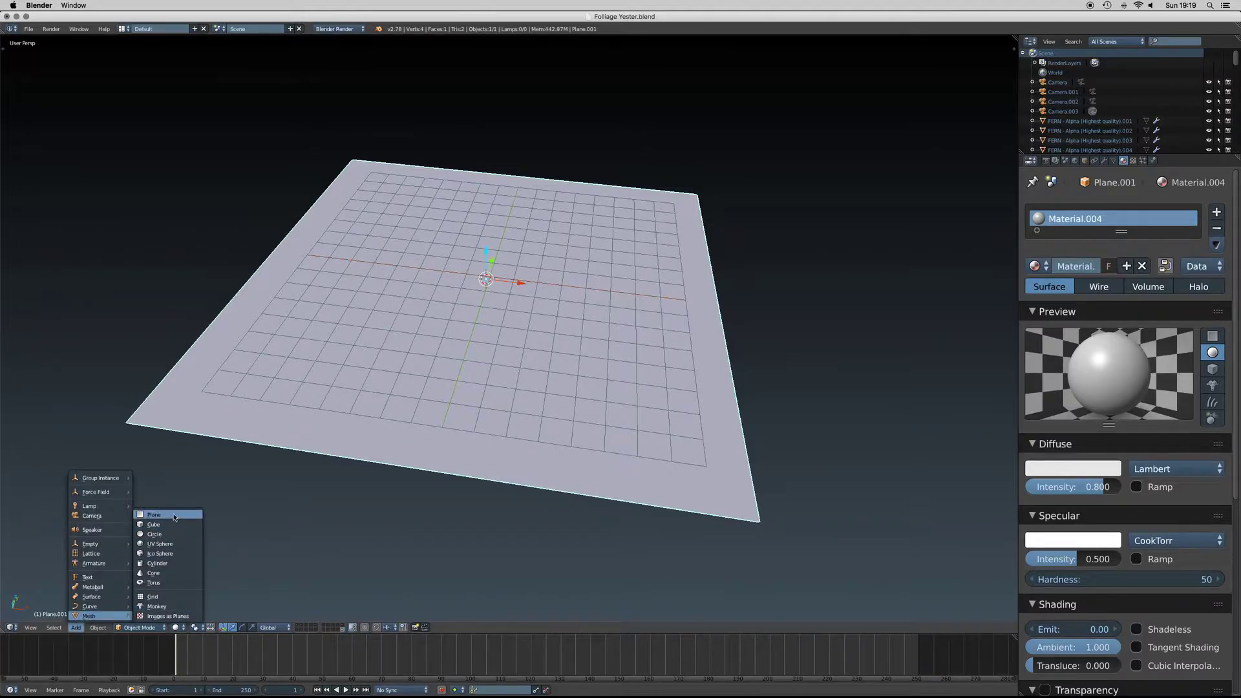
click(167, 616)
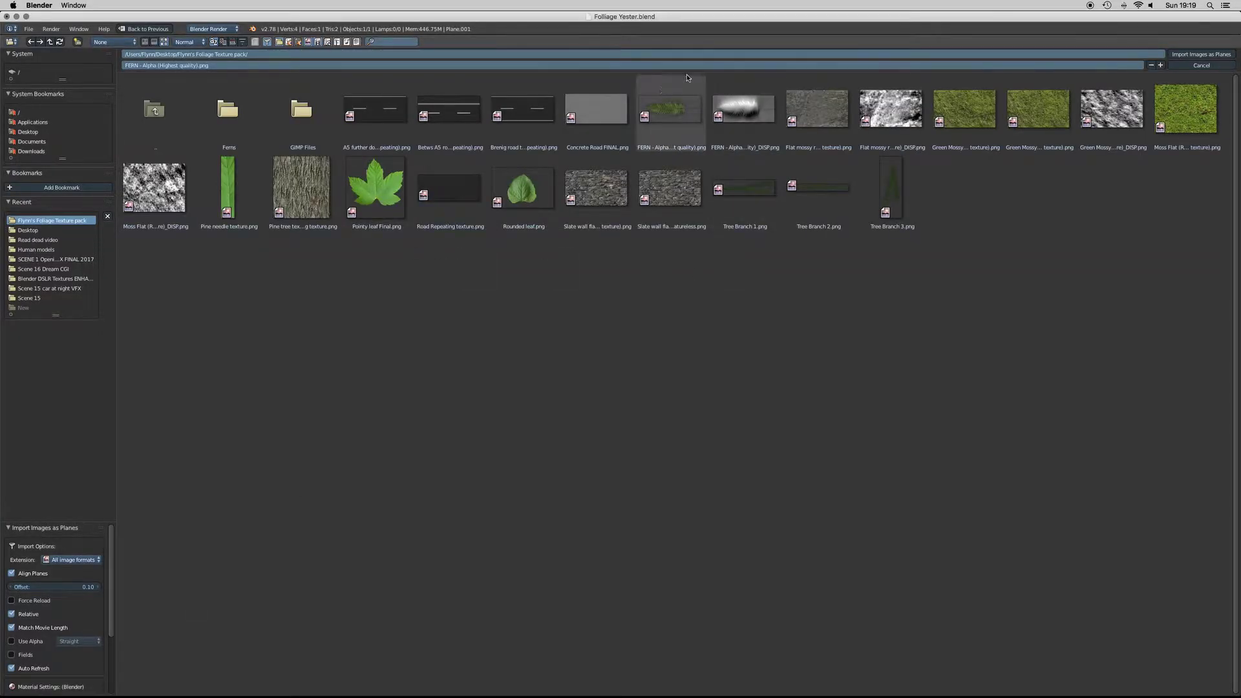
click(665, 110)
click(1225, 54)
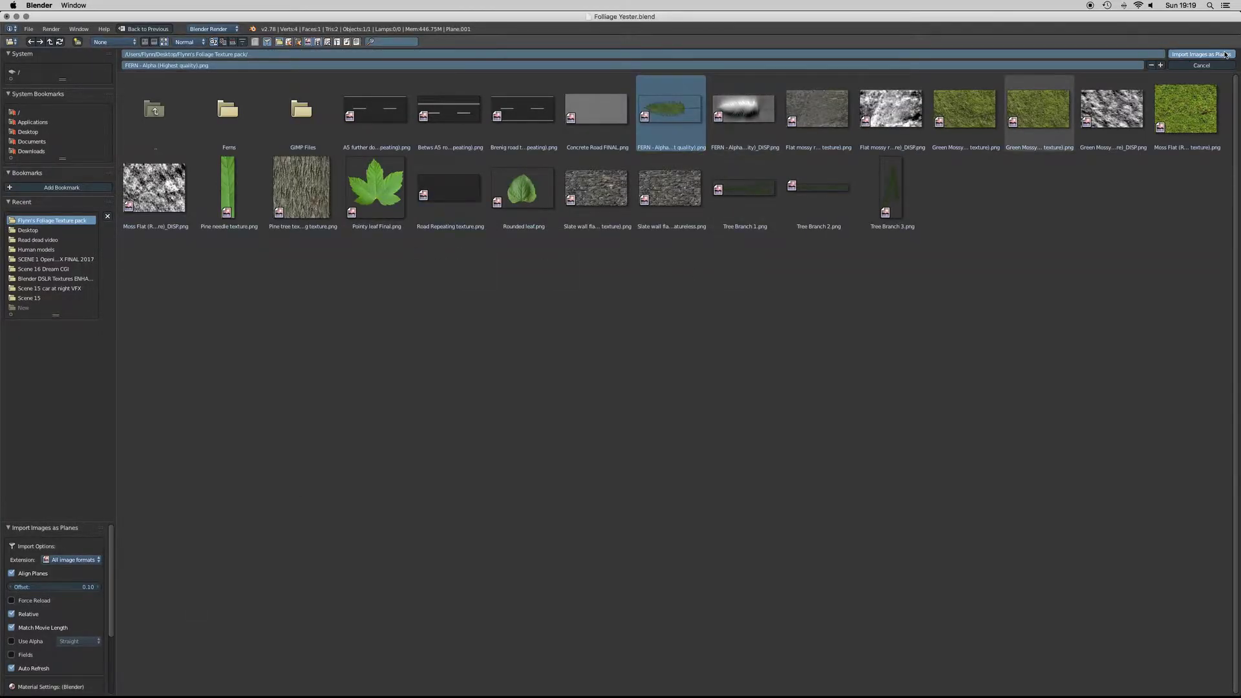
Step: Scale up the imported fern plane and adjust its height along Z so it sits slightly above the ground plane
key(s)
click(658, 279)
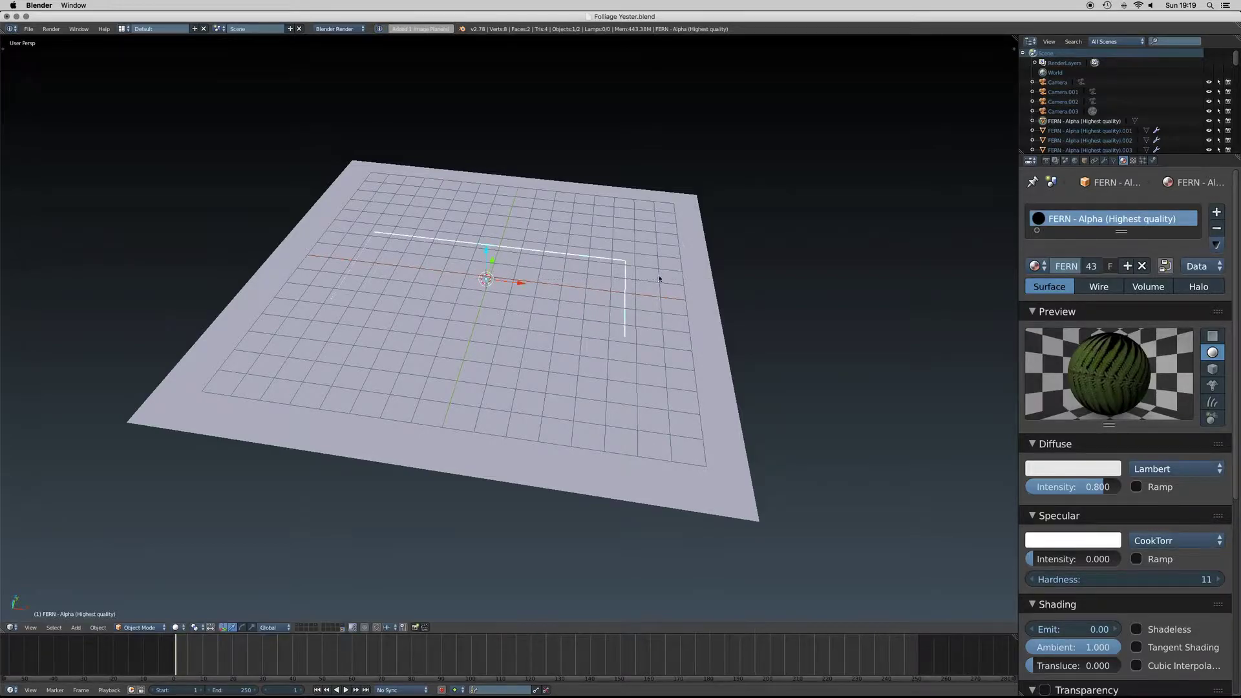
drag(486, 252, 479, 195)
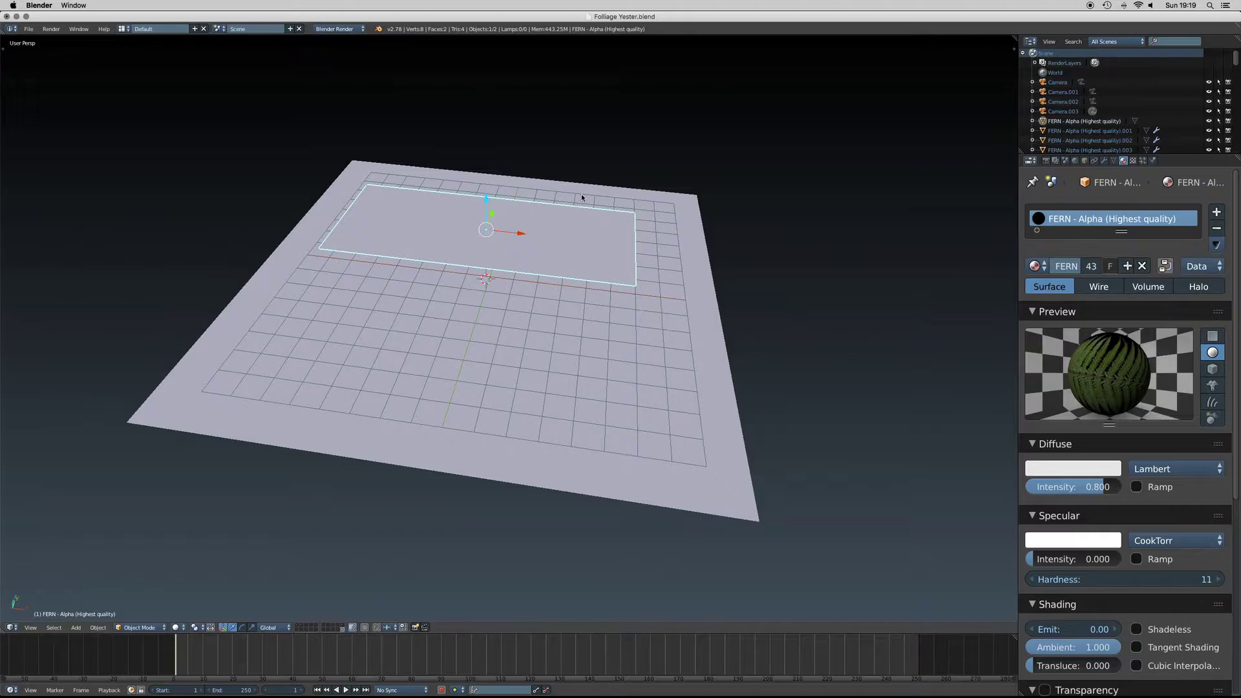
scroll(582, 195, down, 3)
scroll(581, 198, down, 6)
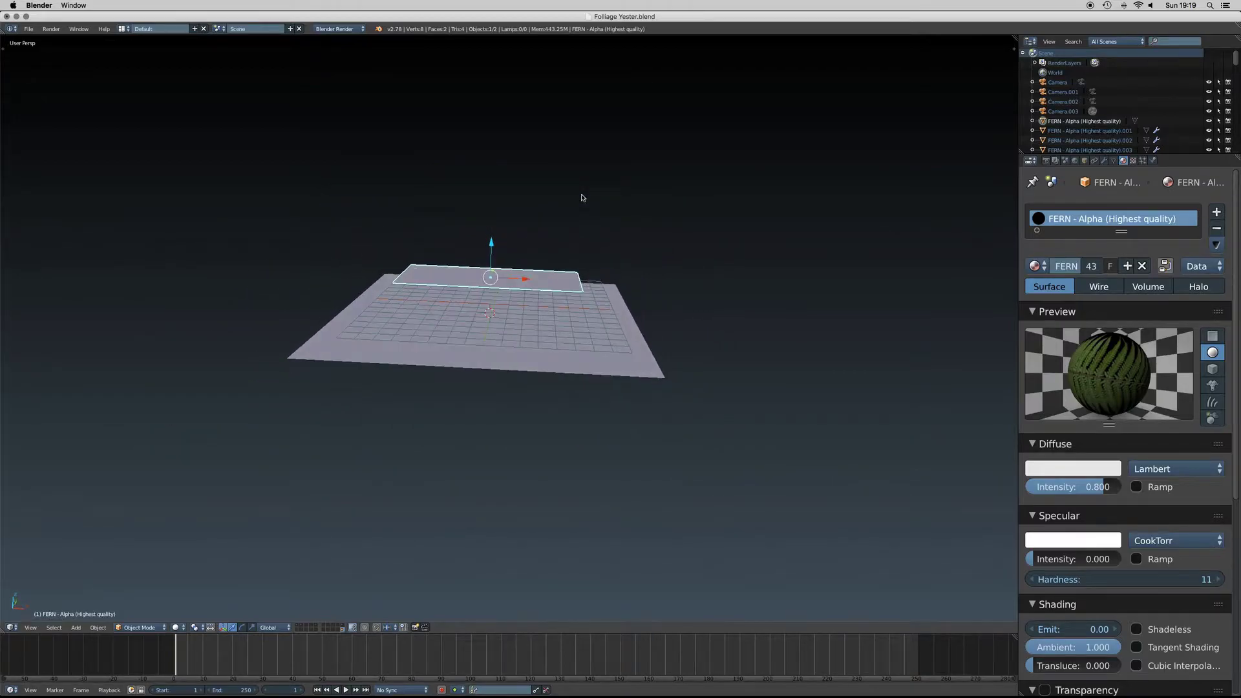
scroll(581, 198, up, 10)
scroll(581, 192, up, 5)
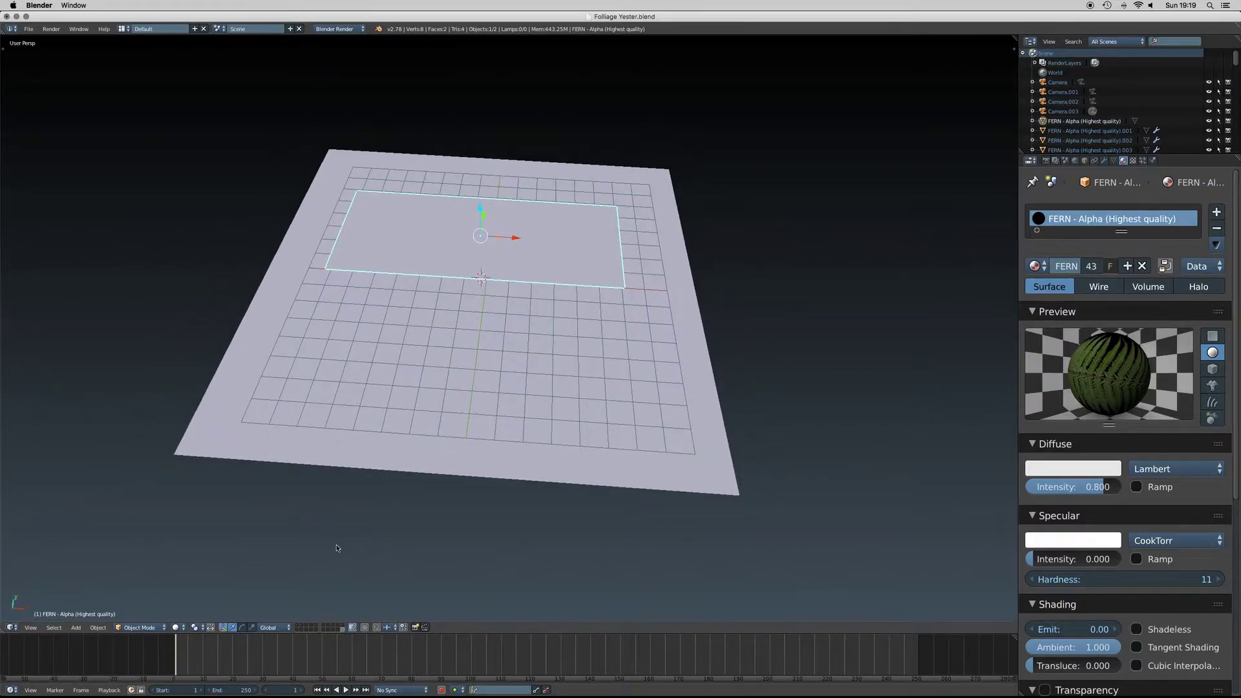
scroll(475, 339, up, 8)
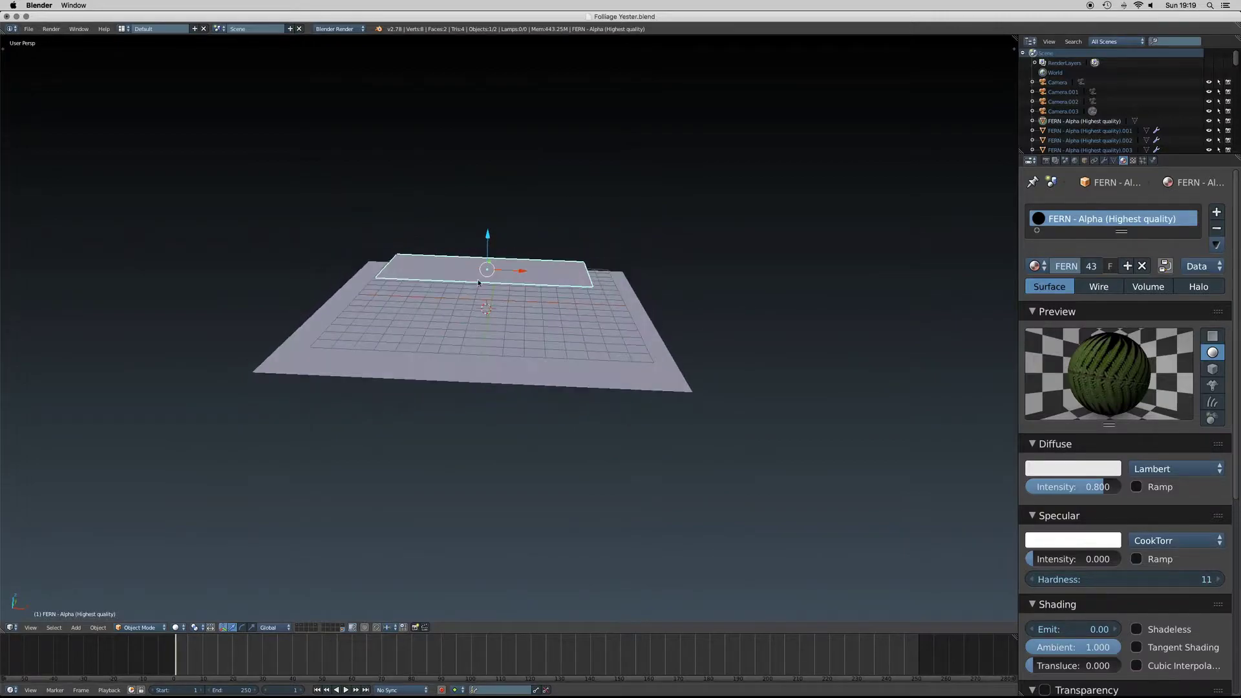
drag(487, 236, 491, 259)
scroll(523, 297, down, 4)
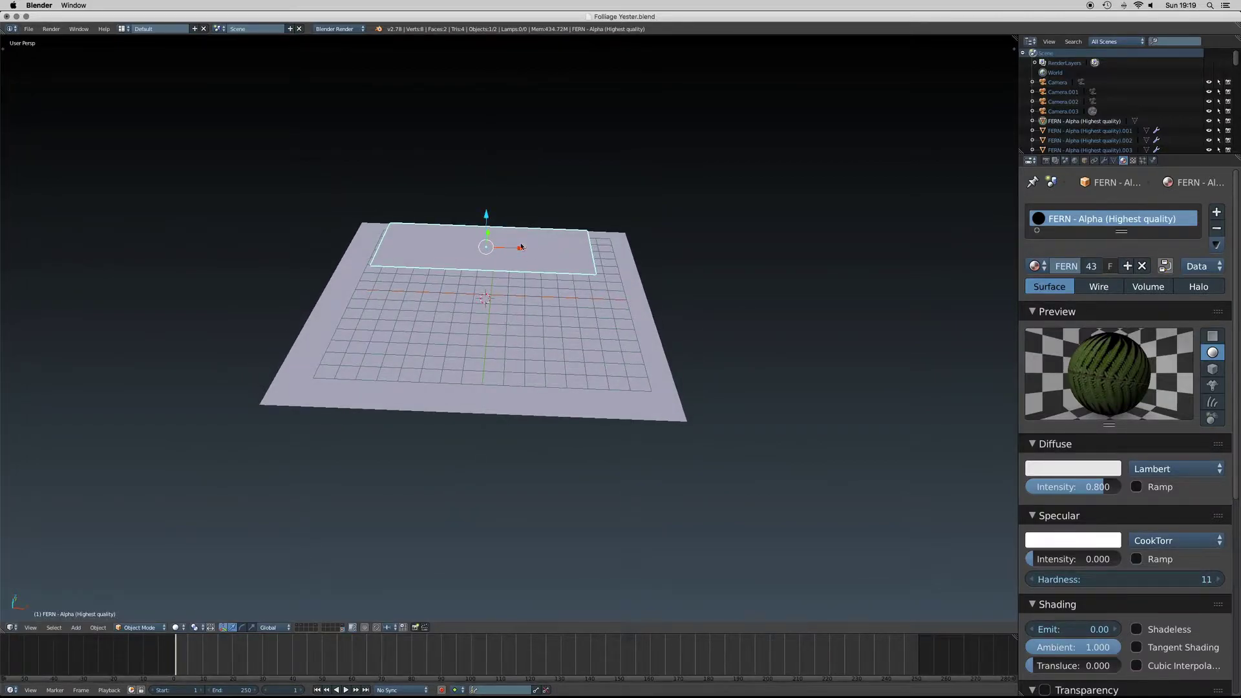
Step: Select the fern plane above the ground and switch its material preview to the flat plane shape
right_click(551, 248)
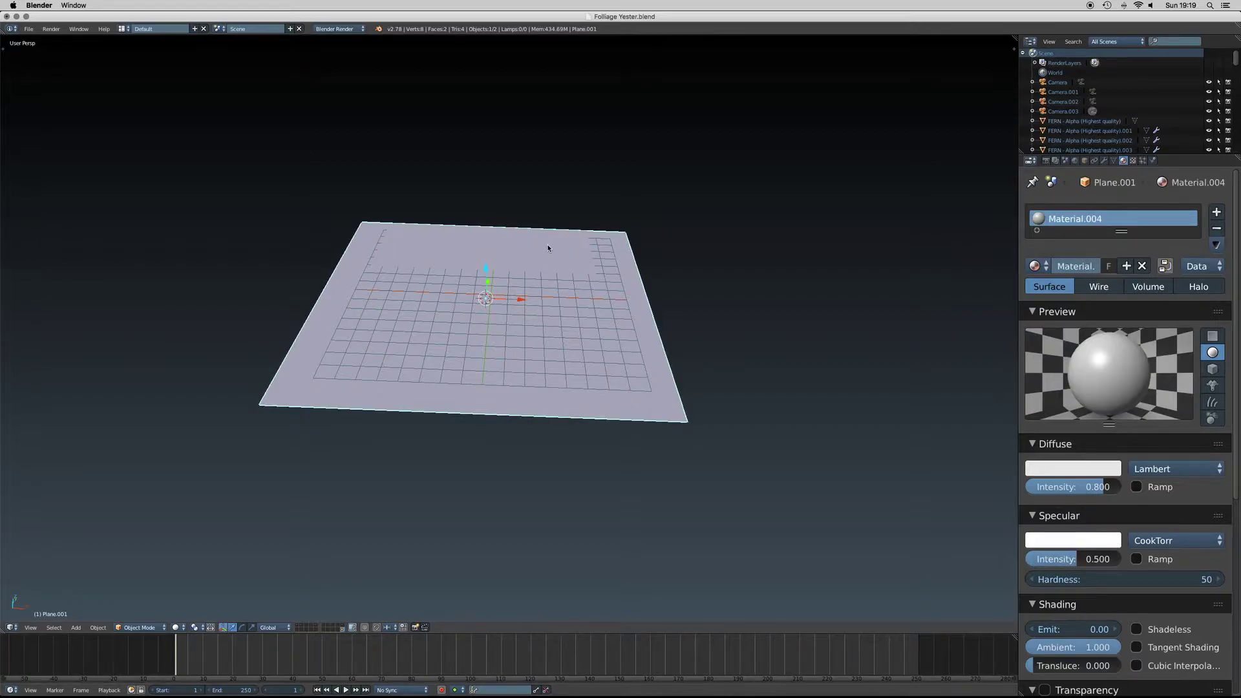
right_click(548, 247)
middle_drag(573, 286, 571, 310)
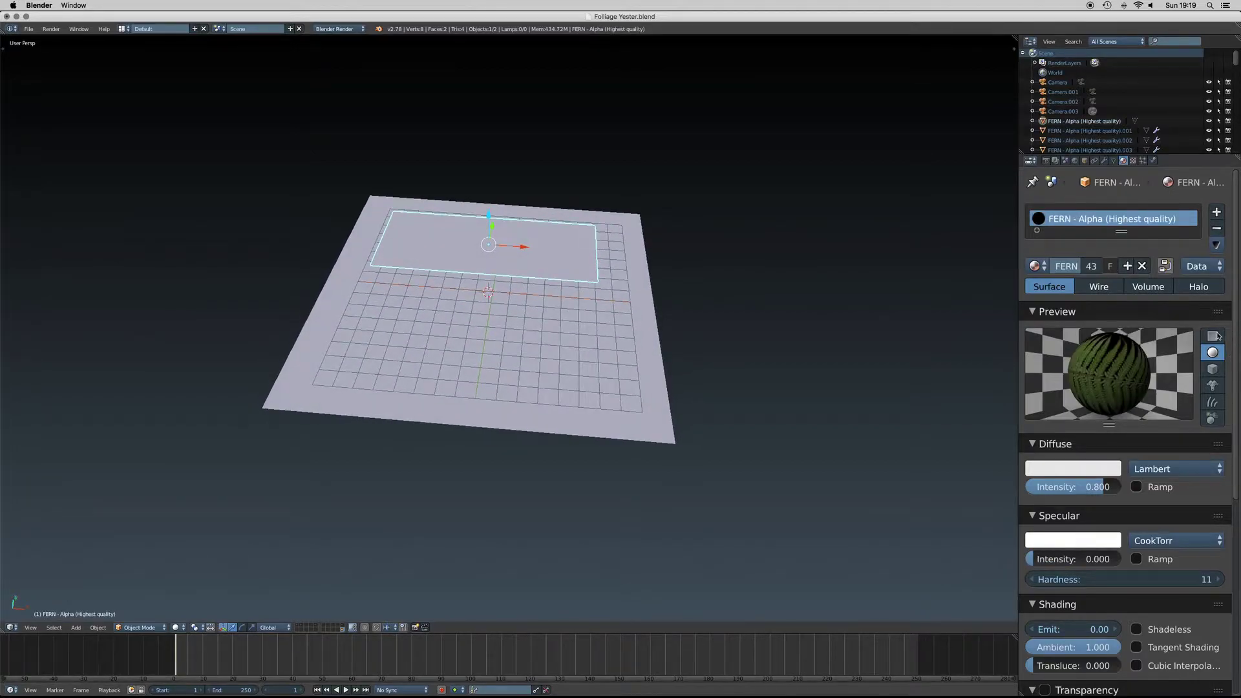
click(1213, 336)
middle_drag(450, 241, 485, 262)
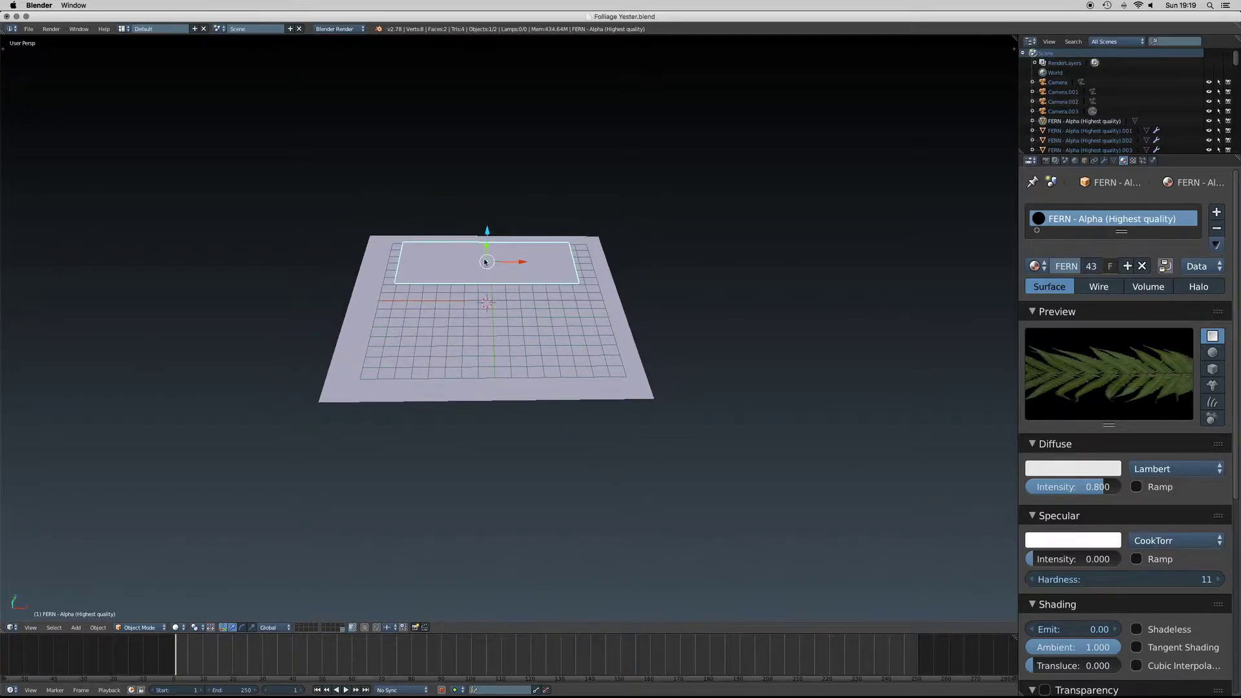
Step: Add a Sun lamp at the 3D cursor and raise it along Z high above the planes
click(76, 628)
mouse_move(104, 507)
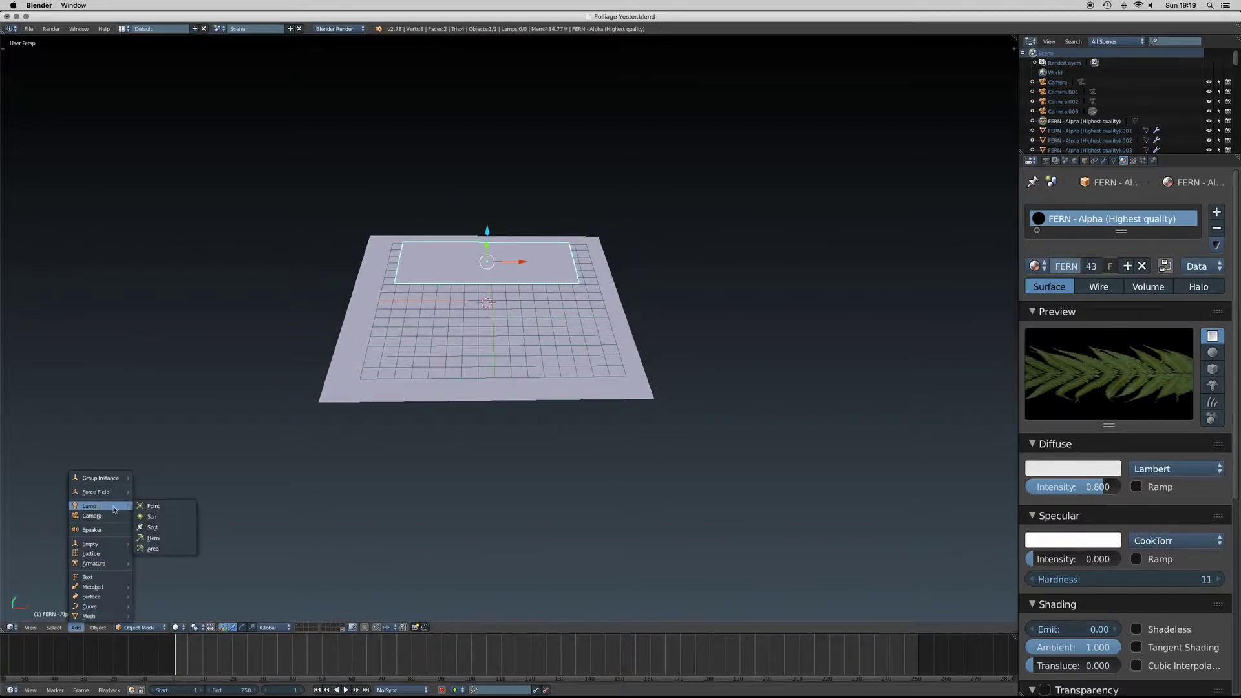
click(178, 517)
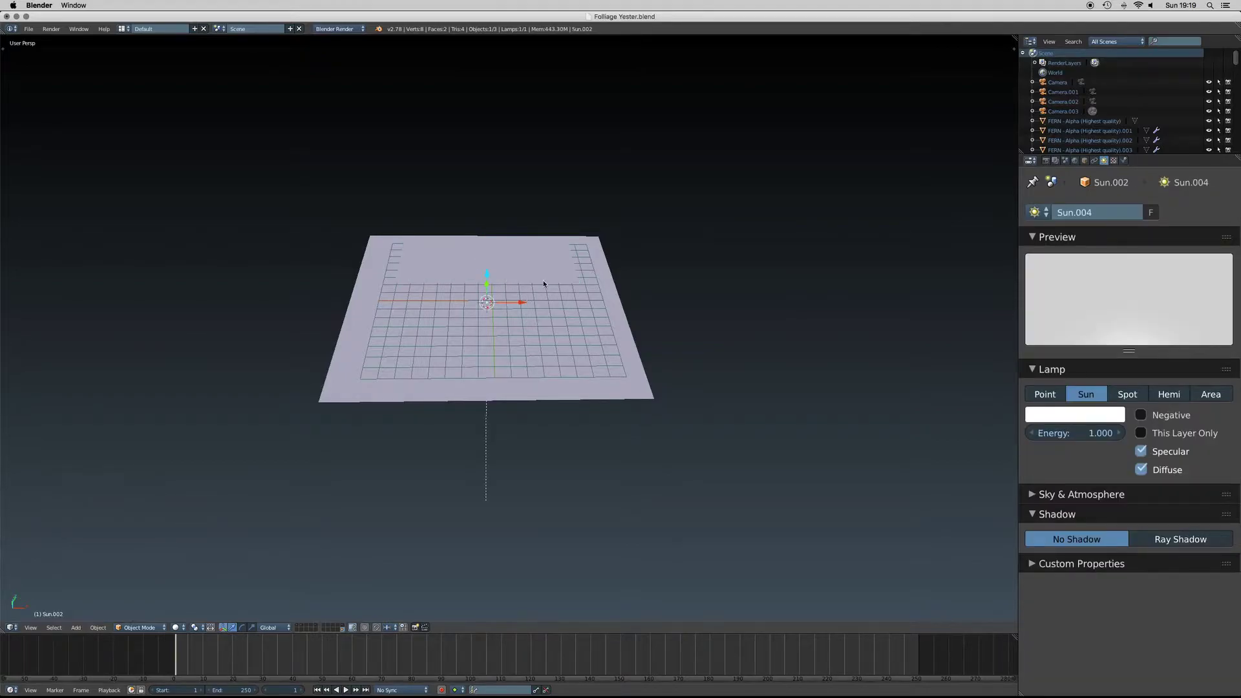
drag(487, 275, 511, 111)
scroll(515, 119, down, 4)
scroll(515, 119, up, 3)
scroll(515, 119, left, 3)
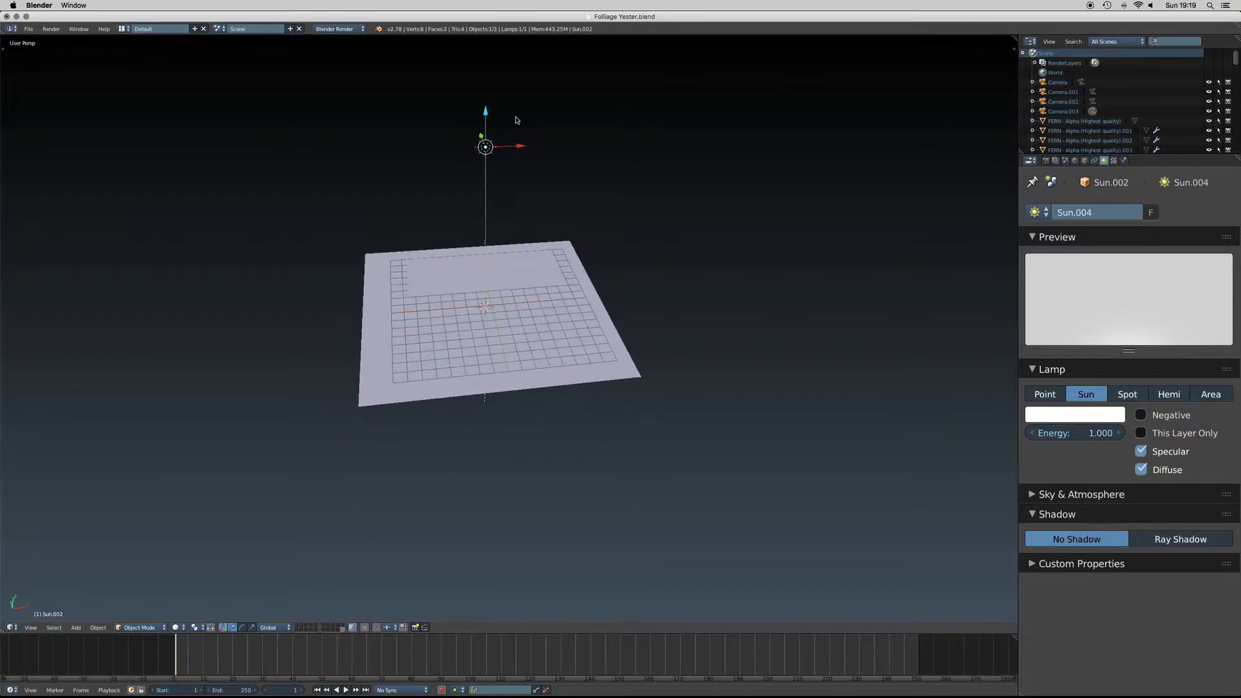
Step: Raise the Sun lamp further along Z and shift it along positive X, away from the centre of the ground plane
drag(484, 110, 484, 73)
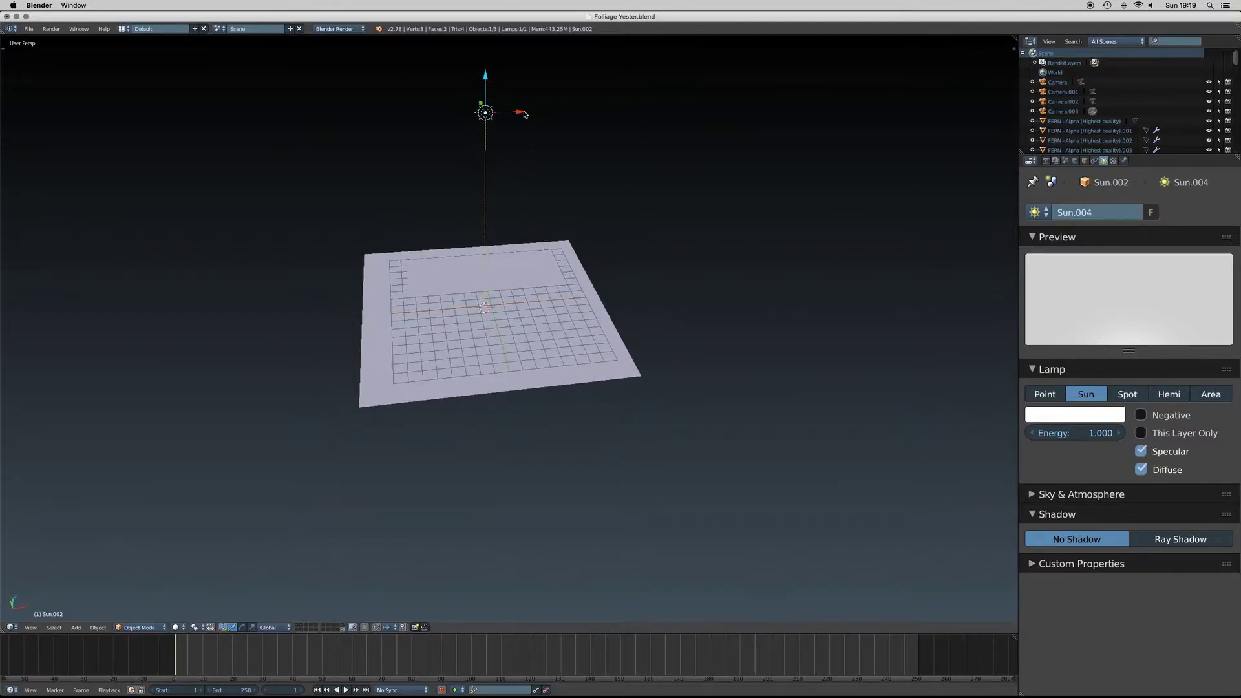
drag(525, 116, 579, 113)
scroll(579, 115, right, 4)
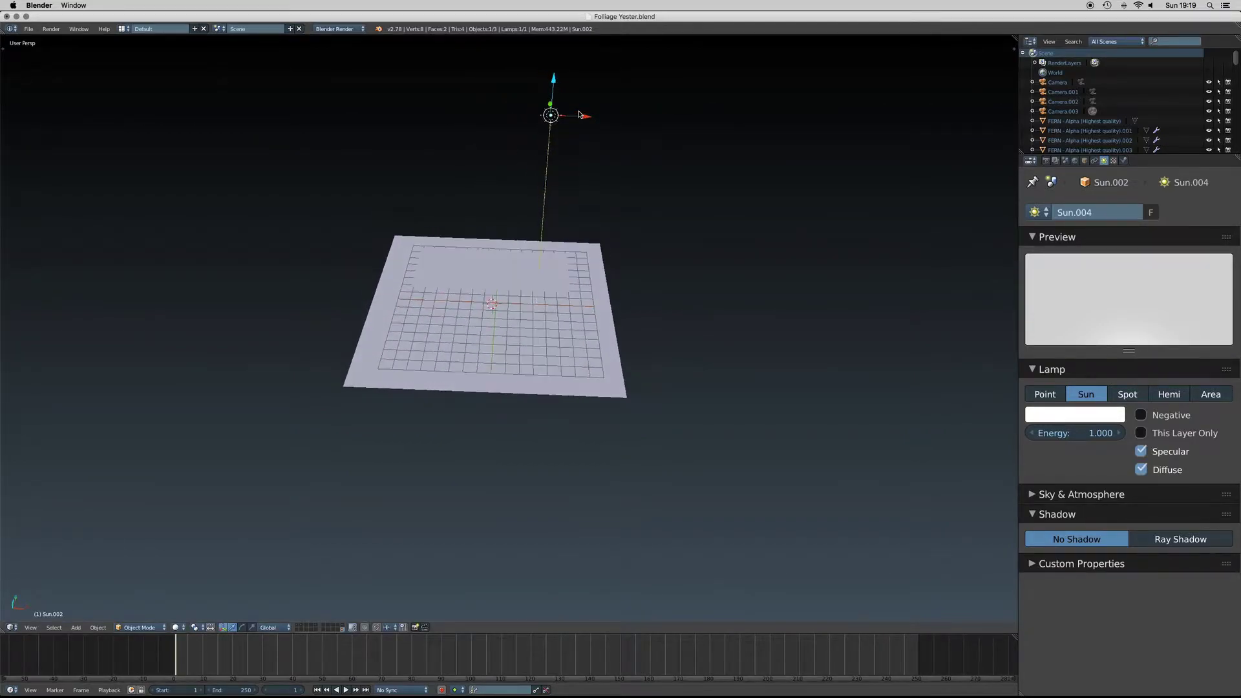
Step: Switch the viewport shading to a mode that displays the fern image on its plane
scroll(579, 115, up, 3)
scroll(579, 114, up, 2)
scroll(579, 114, down, 3)
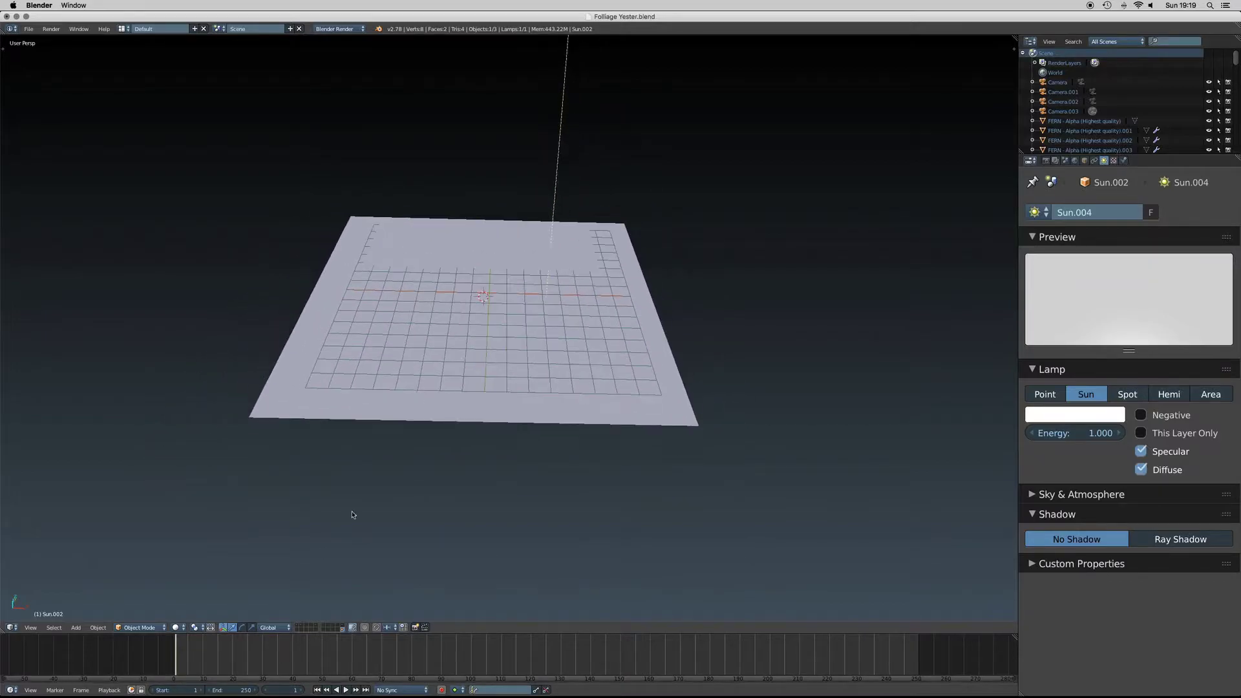
click(179, 628)
click(182, 575)
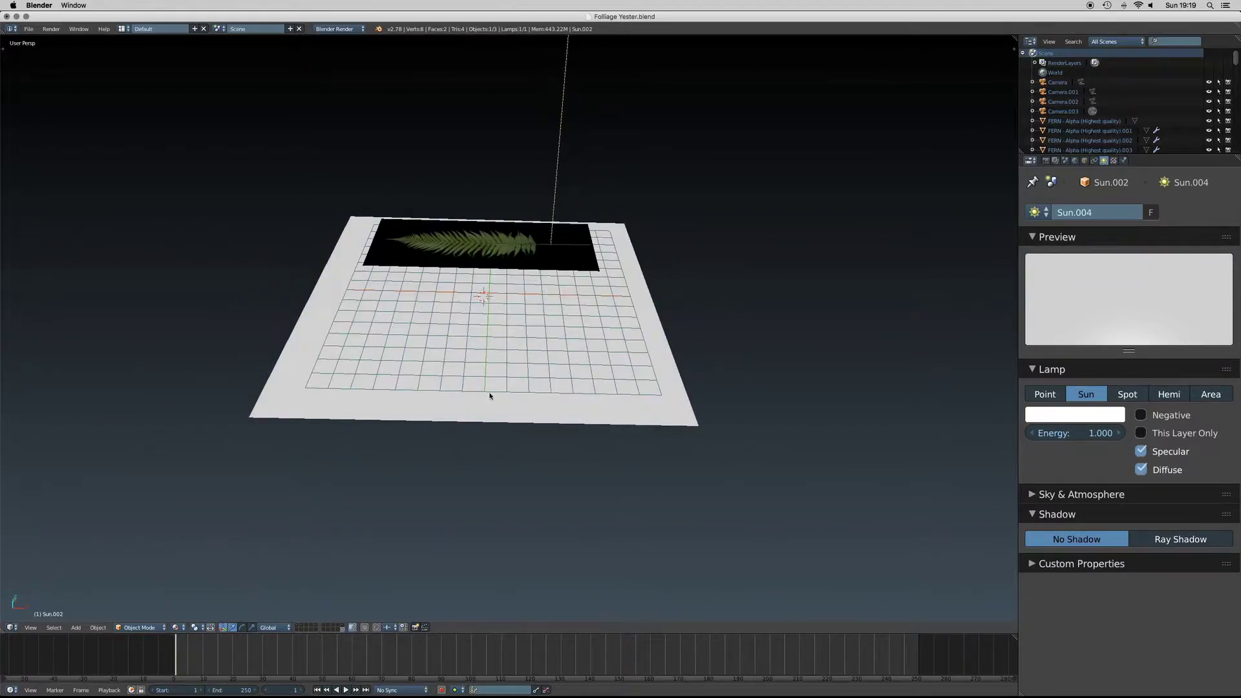
Step: Select the fern plane and examine its image background against the ground plane and the Sun lamp from several angles
scroll(545, 254, right, 5)
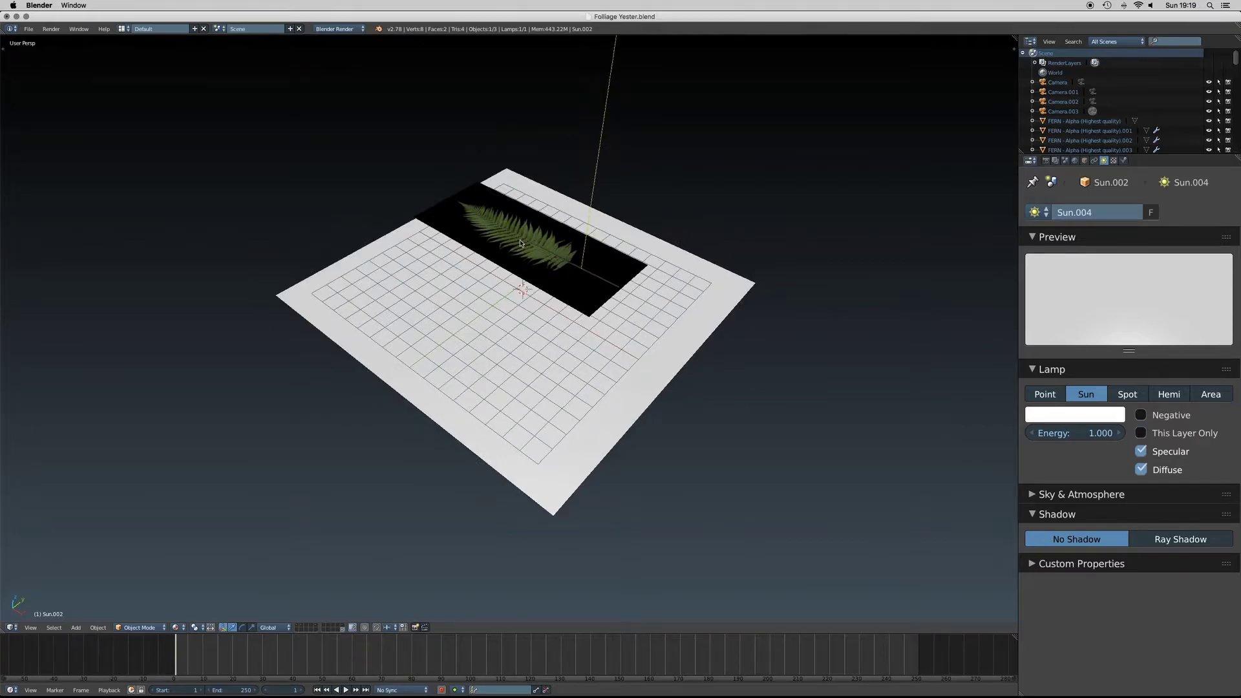
right_click(545, 254)
scroll(521, 243, up, 3)
scroll(521, 244, down, 8)
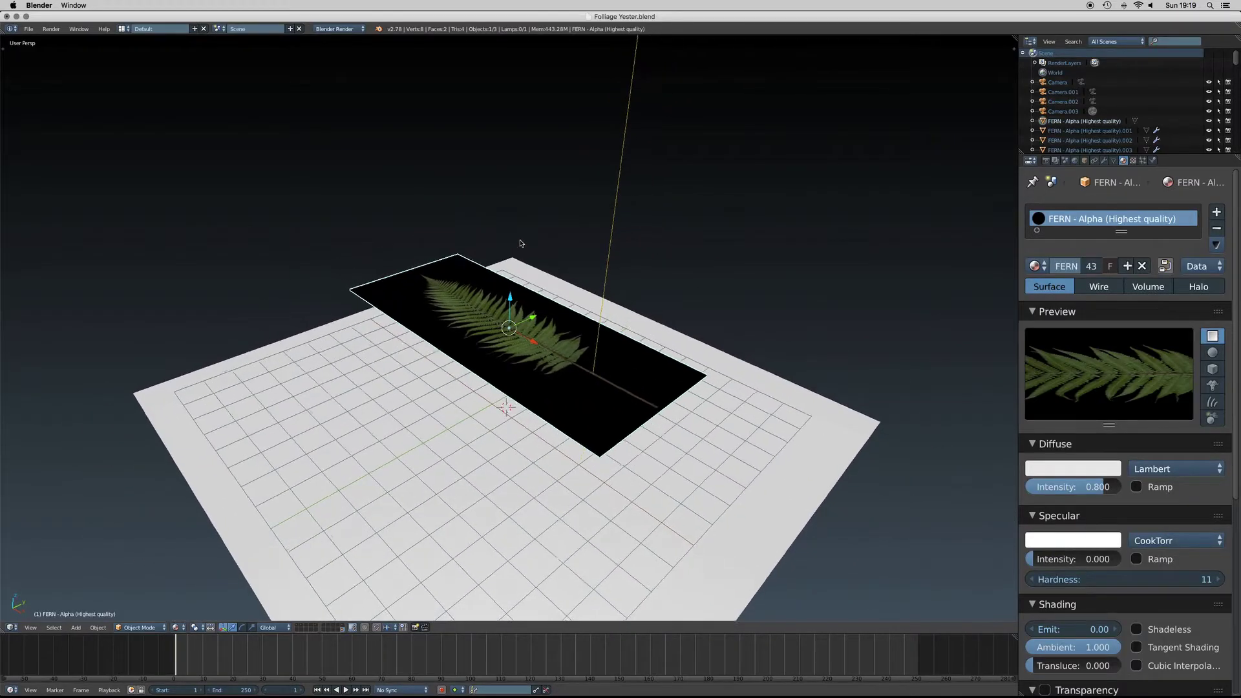
scroll(522, 244, up, 4)
scroll(521, 243, down, 8)
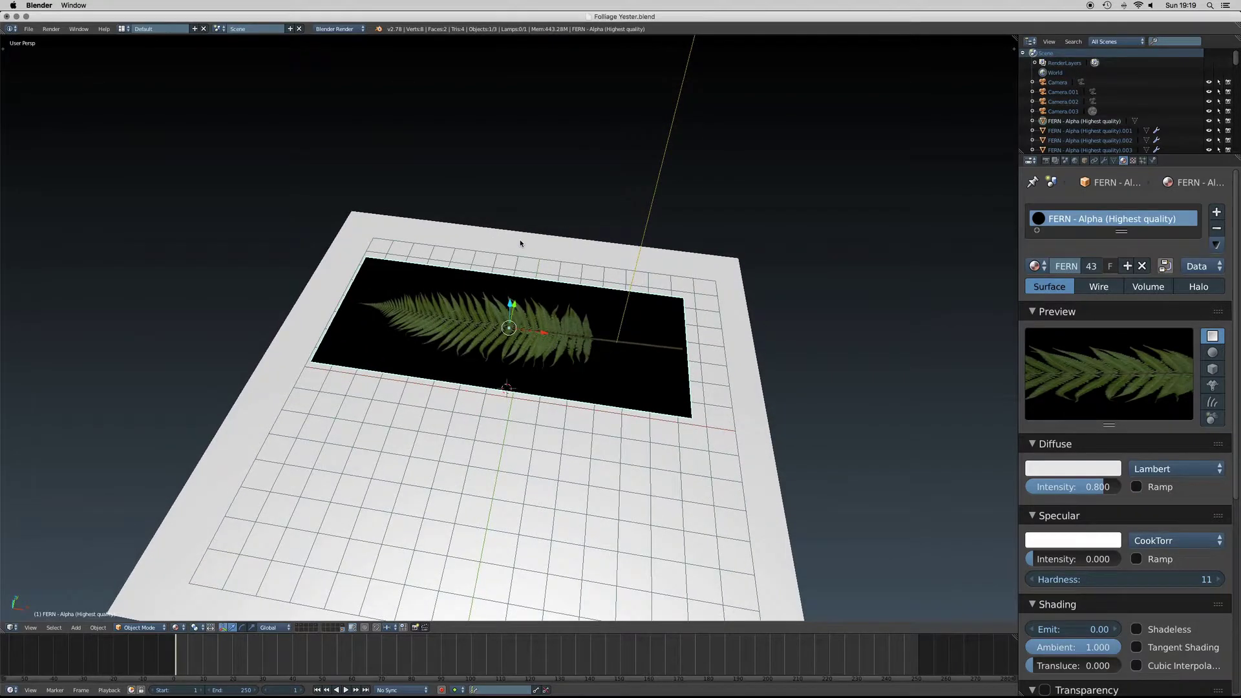
scroll(640, 344, down, 3)
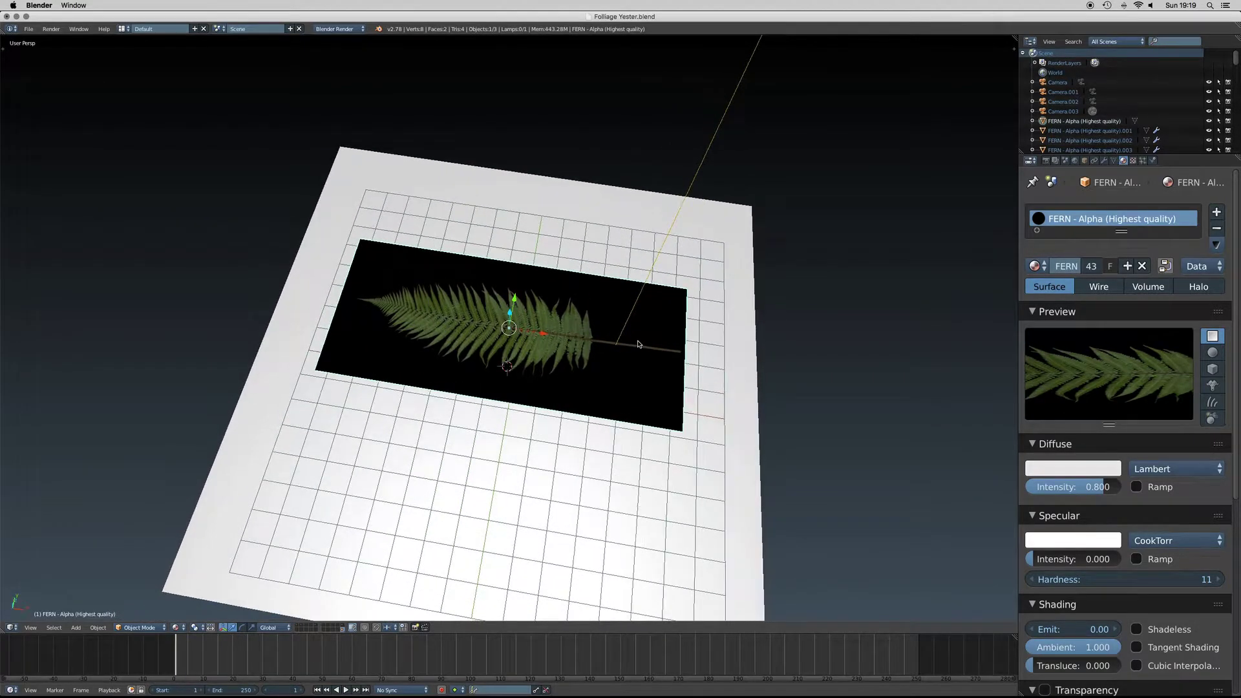
scroll(674, 324, down, 4)
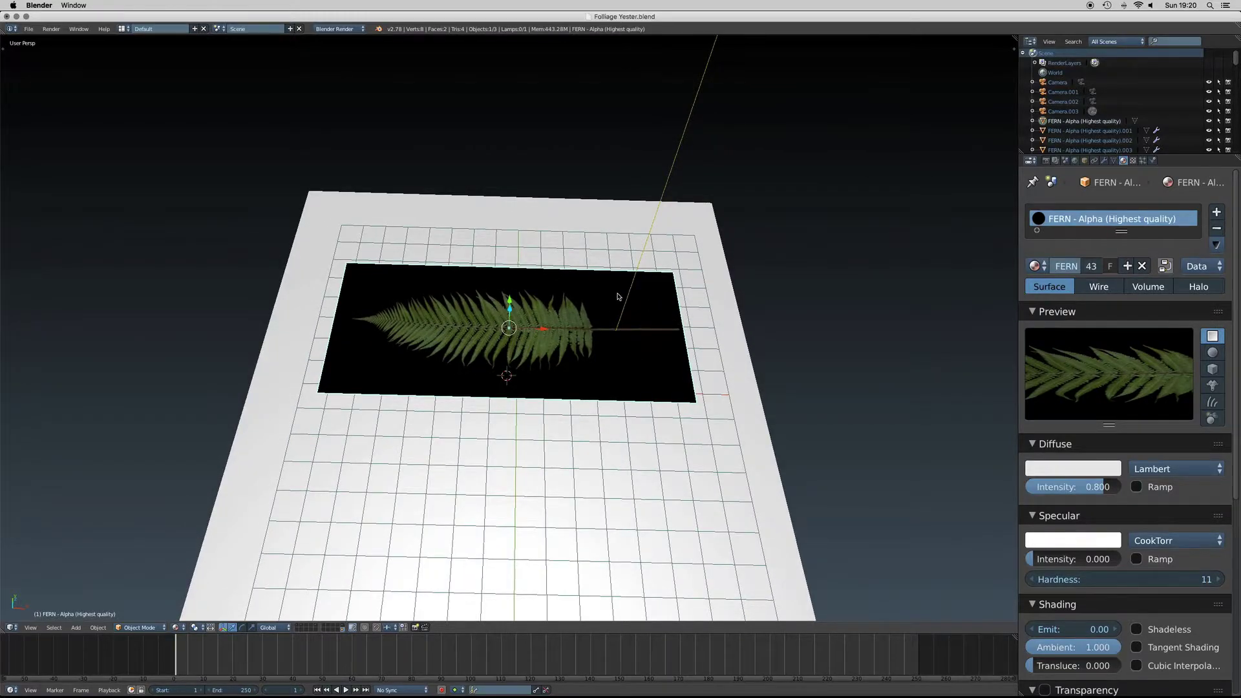
scroll(617, 296, up, 2)
scroll(618, 296, up, 4)
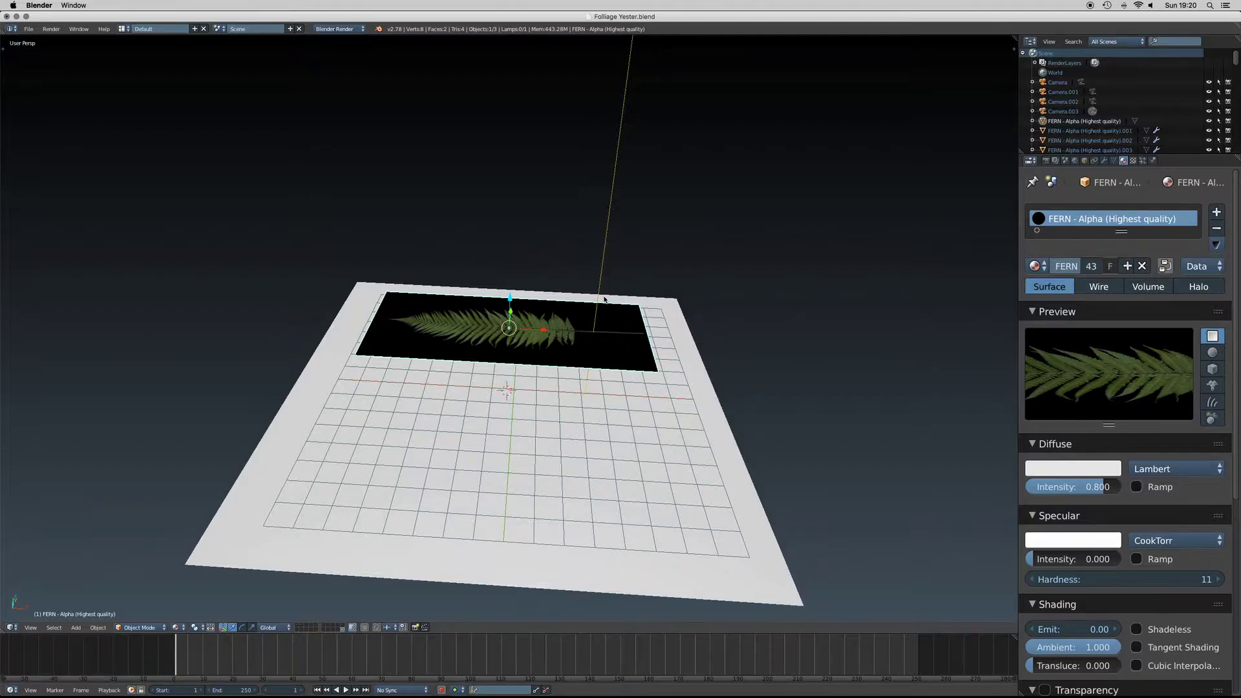
scroll(604, 299, down, 4)
ctrl+scroll(605, 300, down, 3)
scroll(605, 299, up, 5)
scroll(605, 299, down, 5)
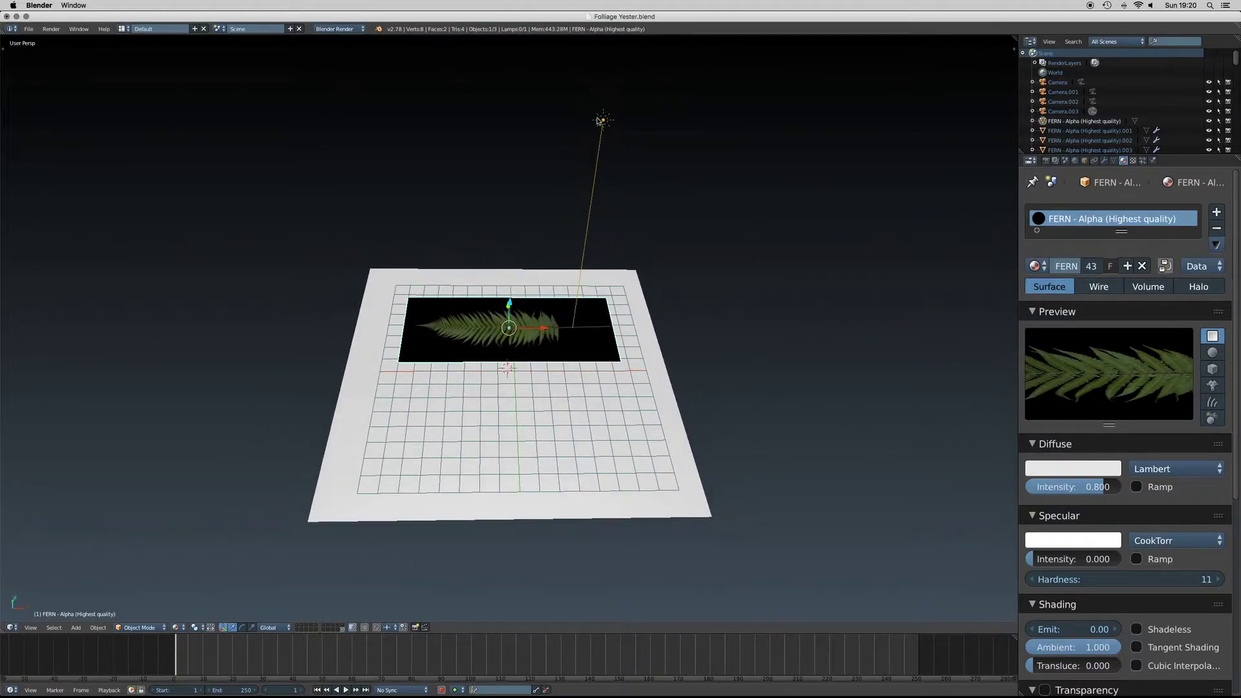
scroll(618, 276, right, 3)
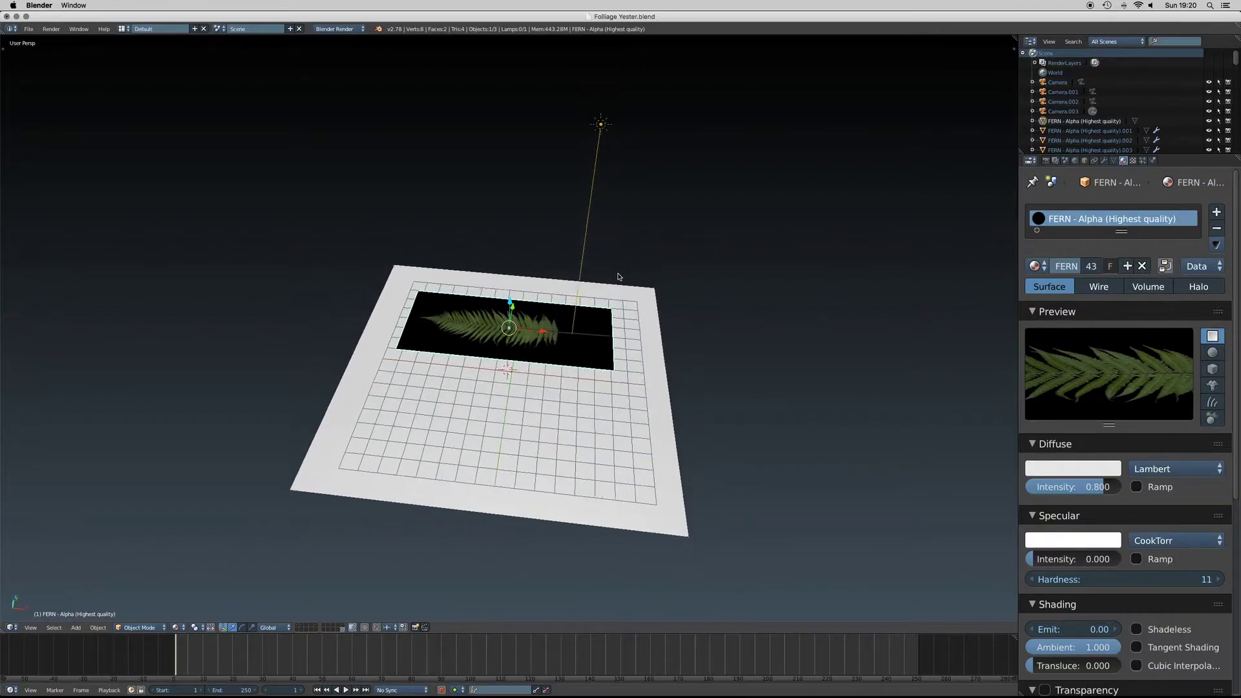
ctrl+scroll(618, 277, up, 2)
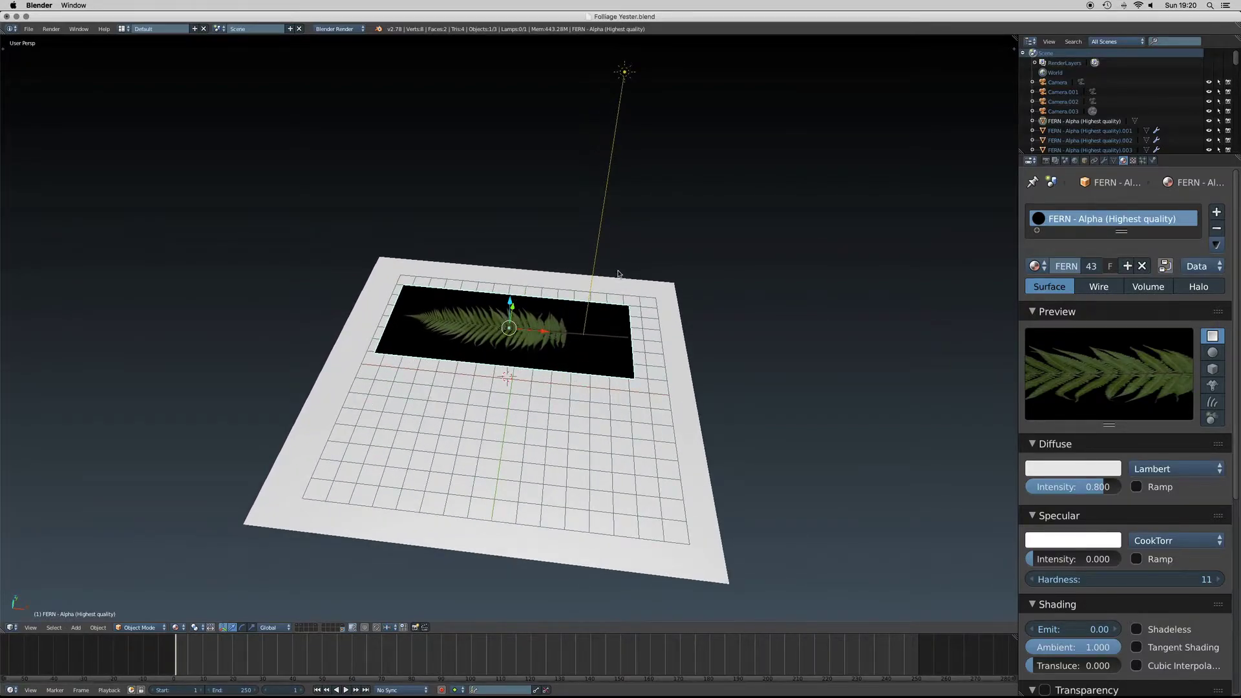
Step: Reselect the fern plane and enable Use Alpha with the Straight alpha mode for its image texture
right_click(611, 326)
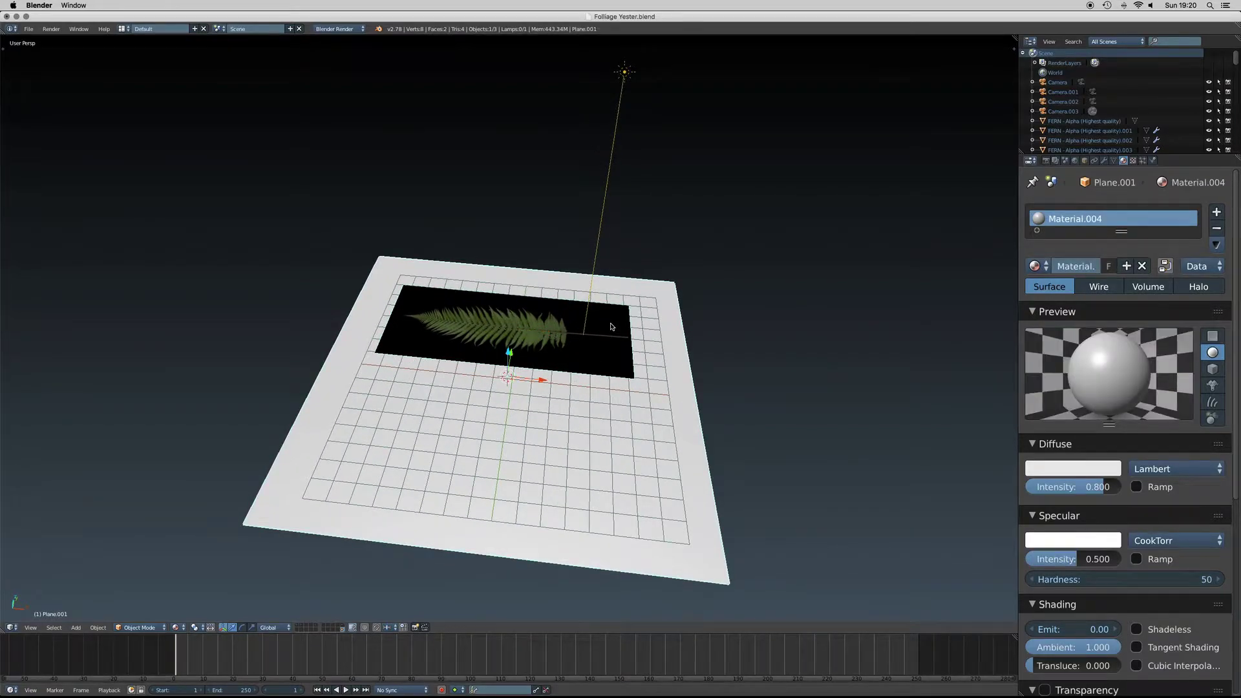
right_click(585, 320)
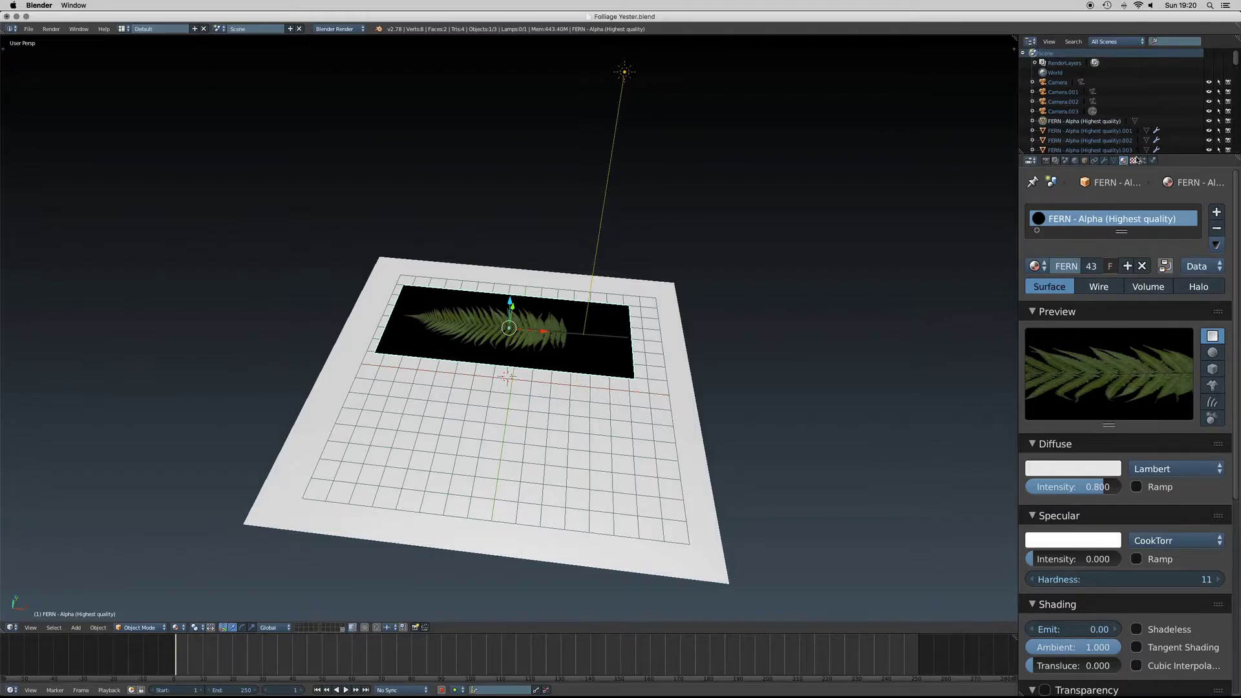
click(1133, 161)
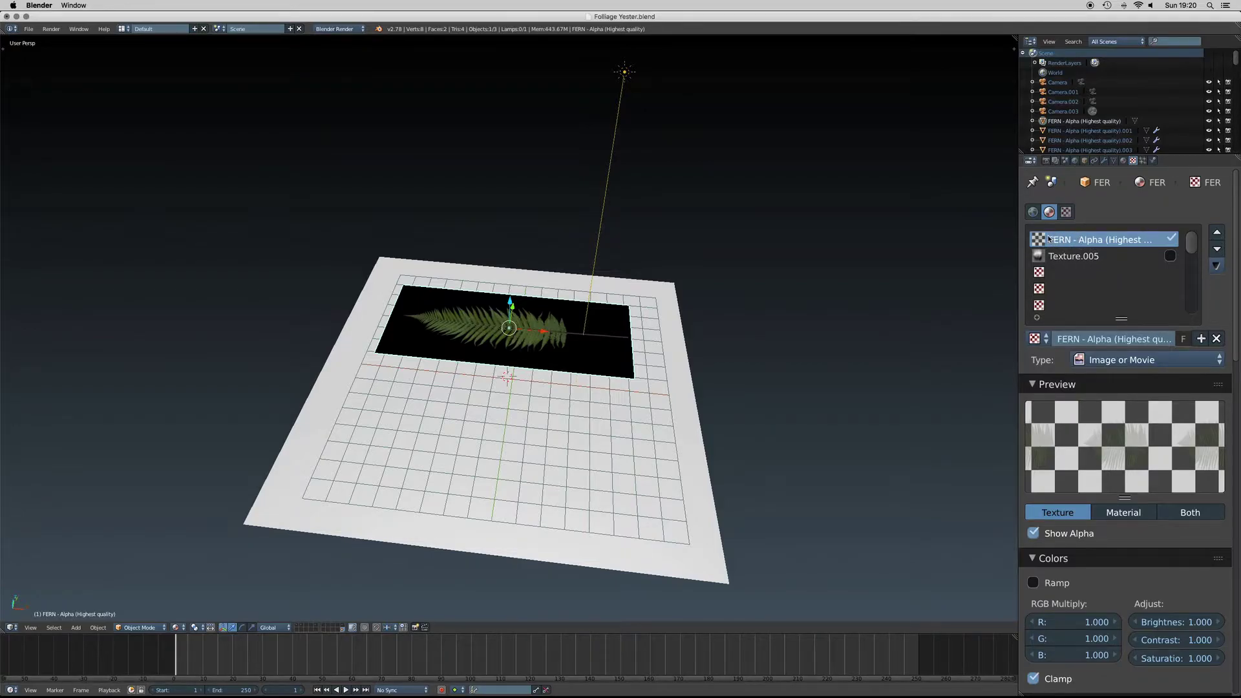
scroll(1122, 433, down, 3)
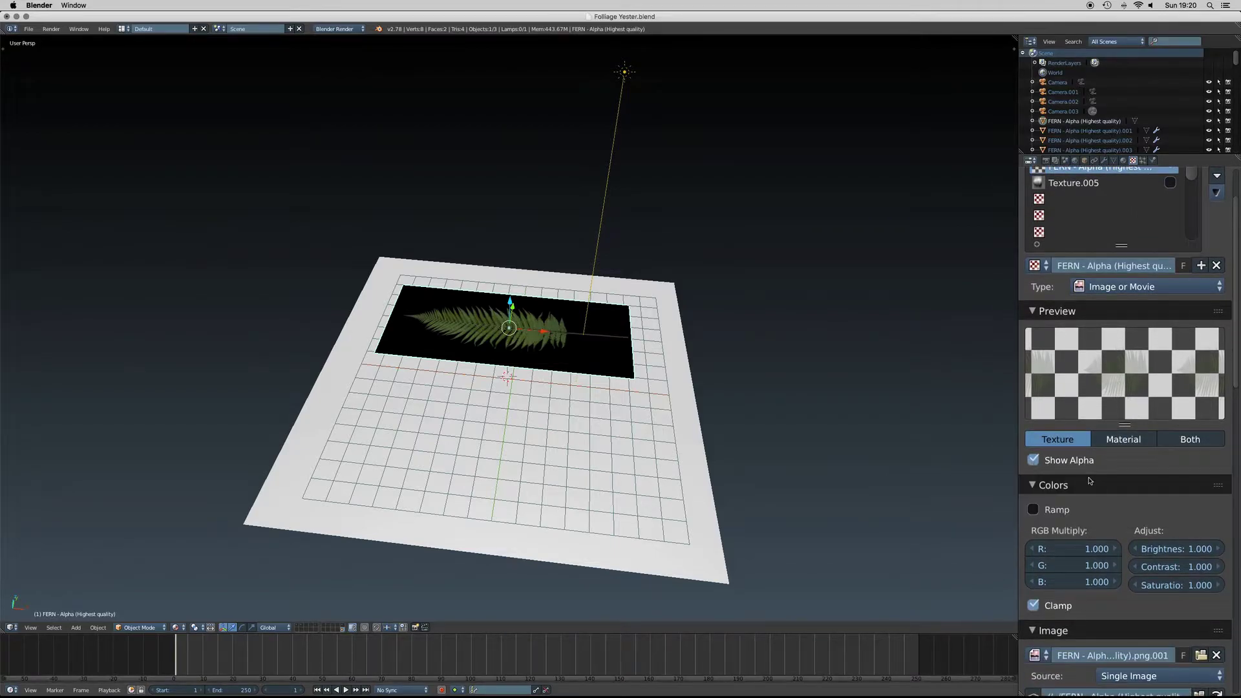
scroll(1091, 481, down, 4)
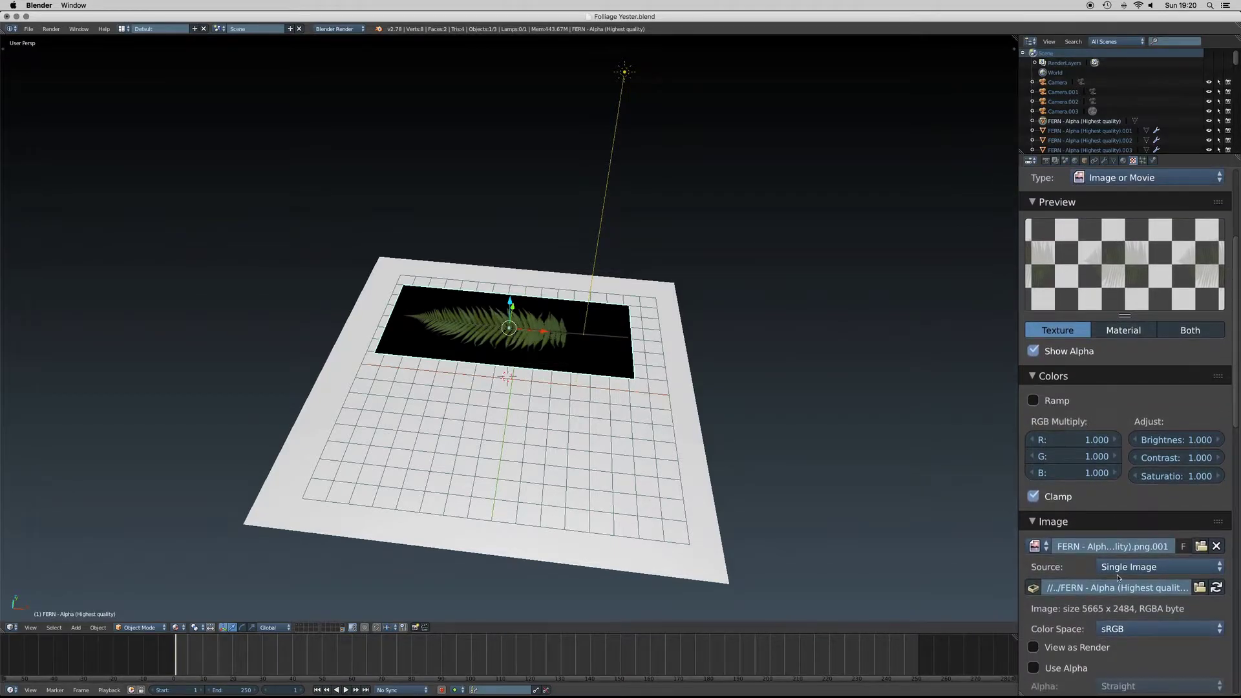
scroll(1118, 574, down, 6)
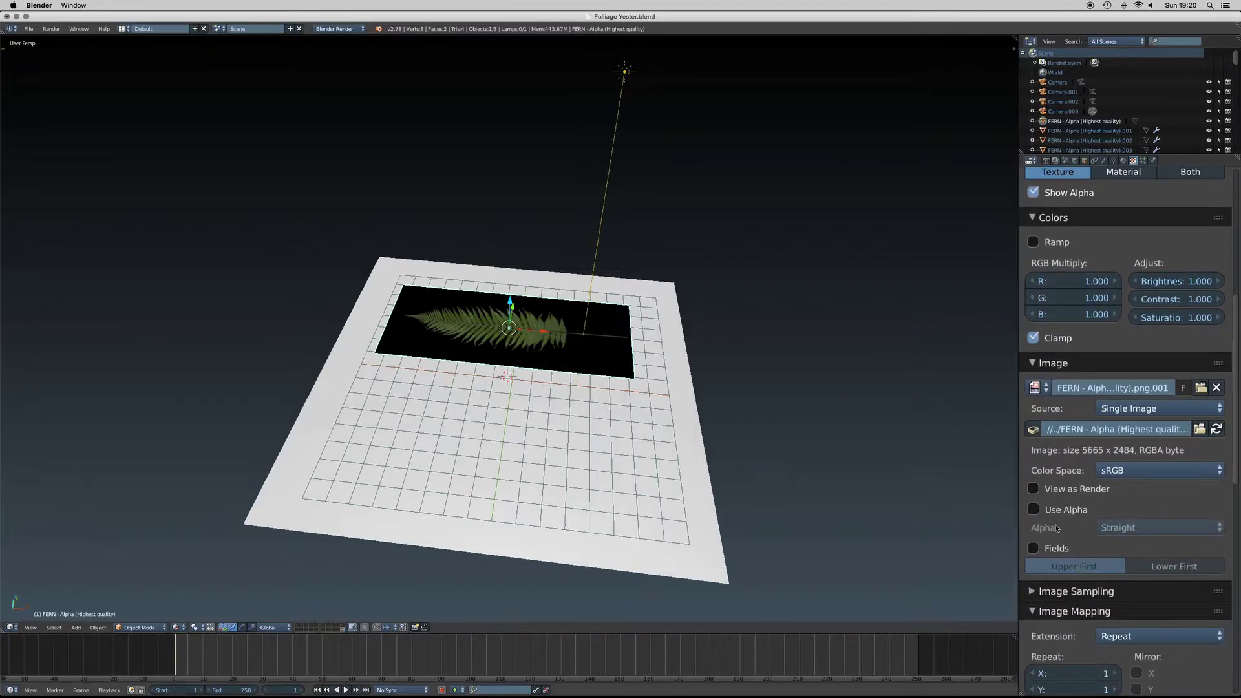
click(1034, 511)
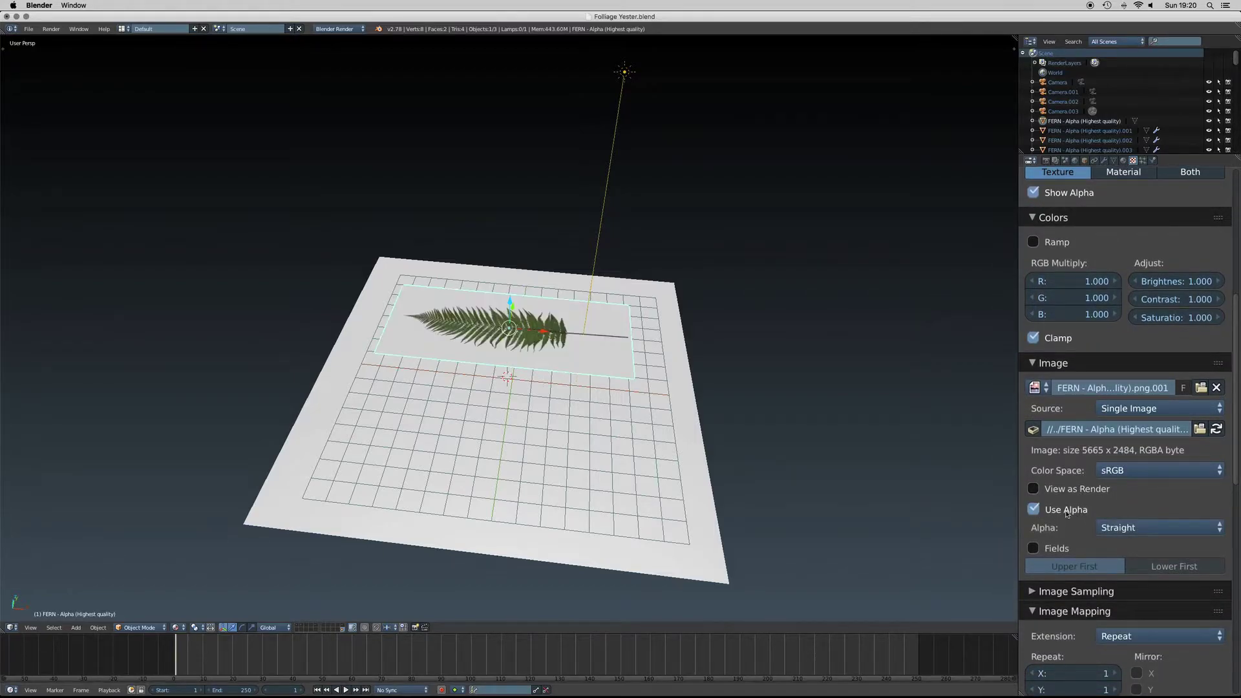
click(1144, 527)
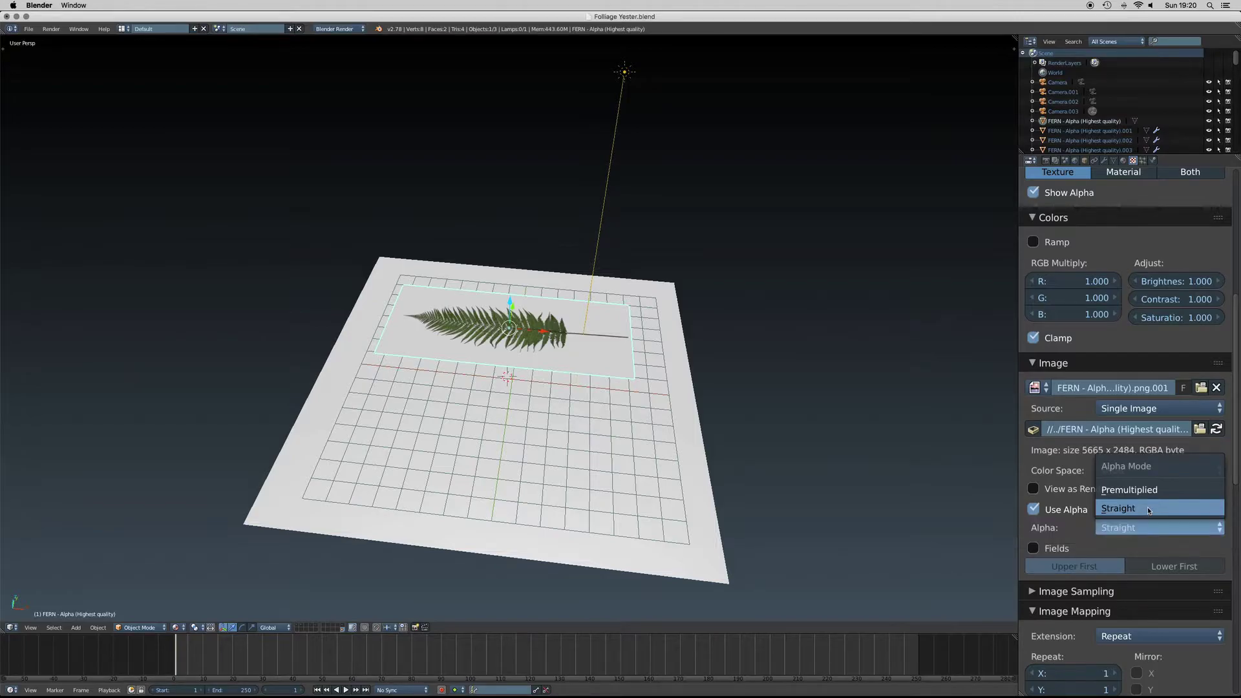
click(1130, 510)
Step: Enable the fern texture's diffuse Alpha influence at 1.000
scroll(1125, 534, down, 8)
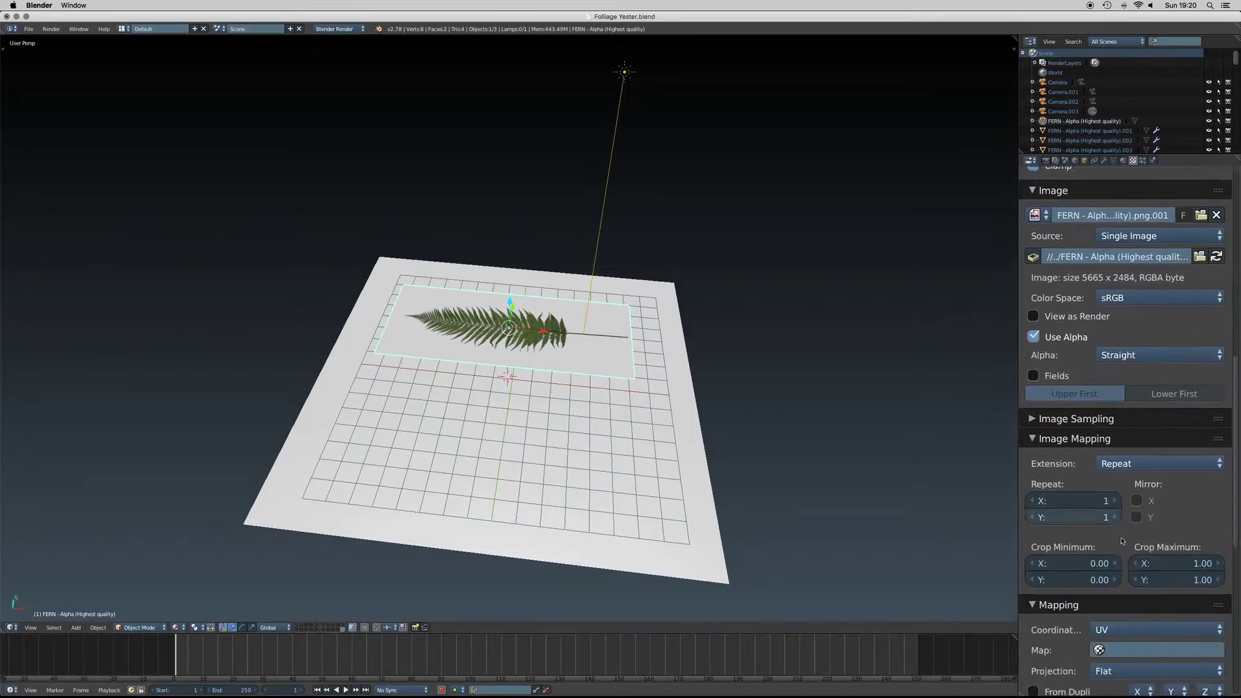
scroll(1122, 542, down, 8)
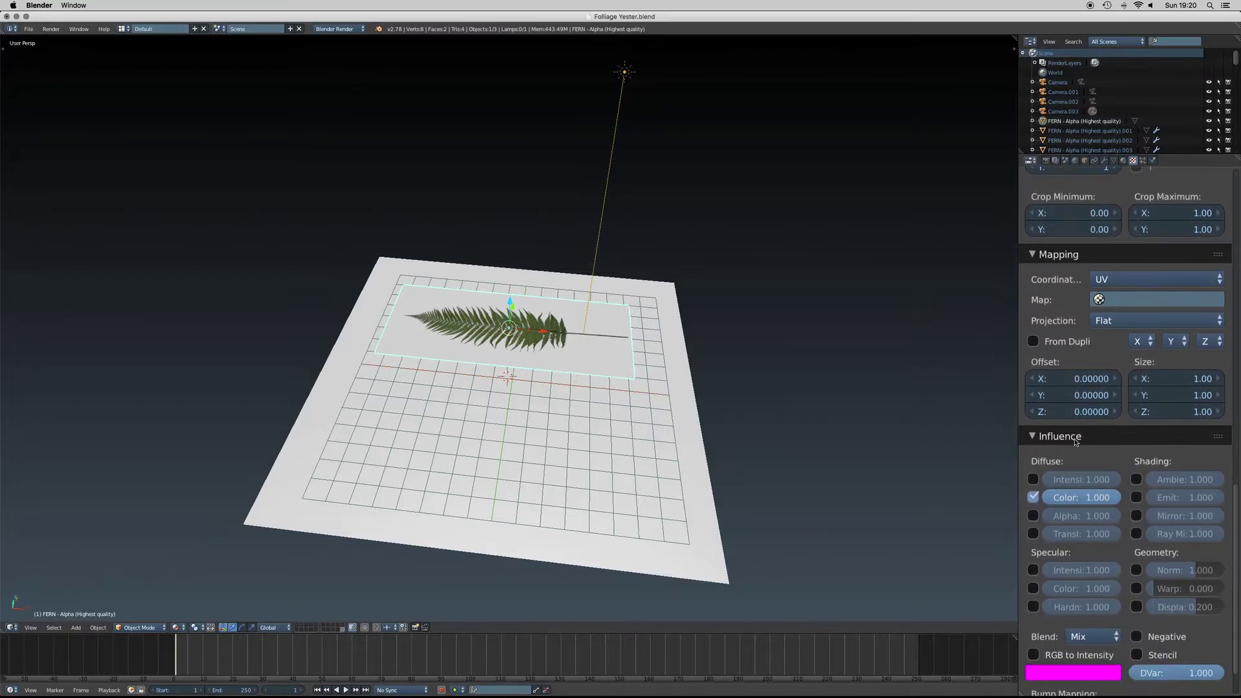
click(1033, 516)
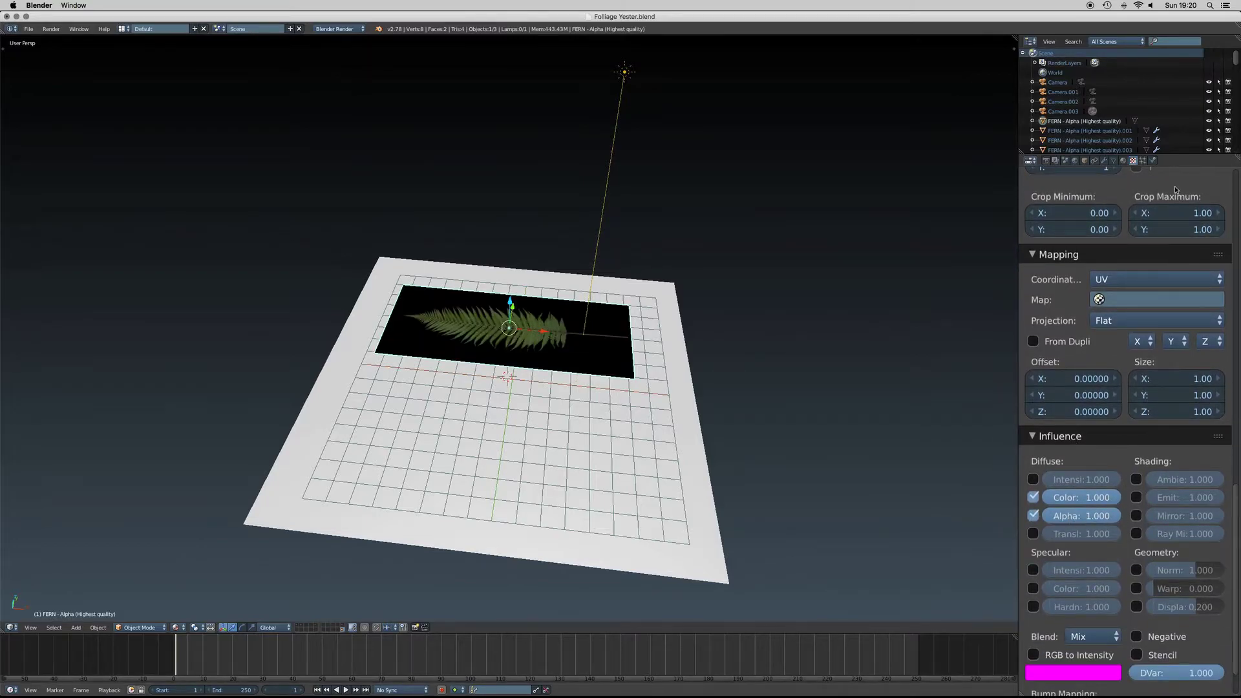
Step: Enable Transparency on the fern material and set its method to Z Transparency
scroll(1175, 189, up, 14)
scroll(1175, 189, up, 7)
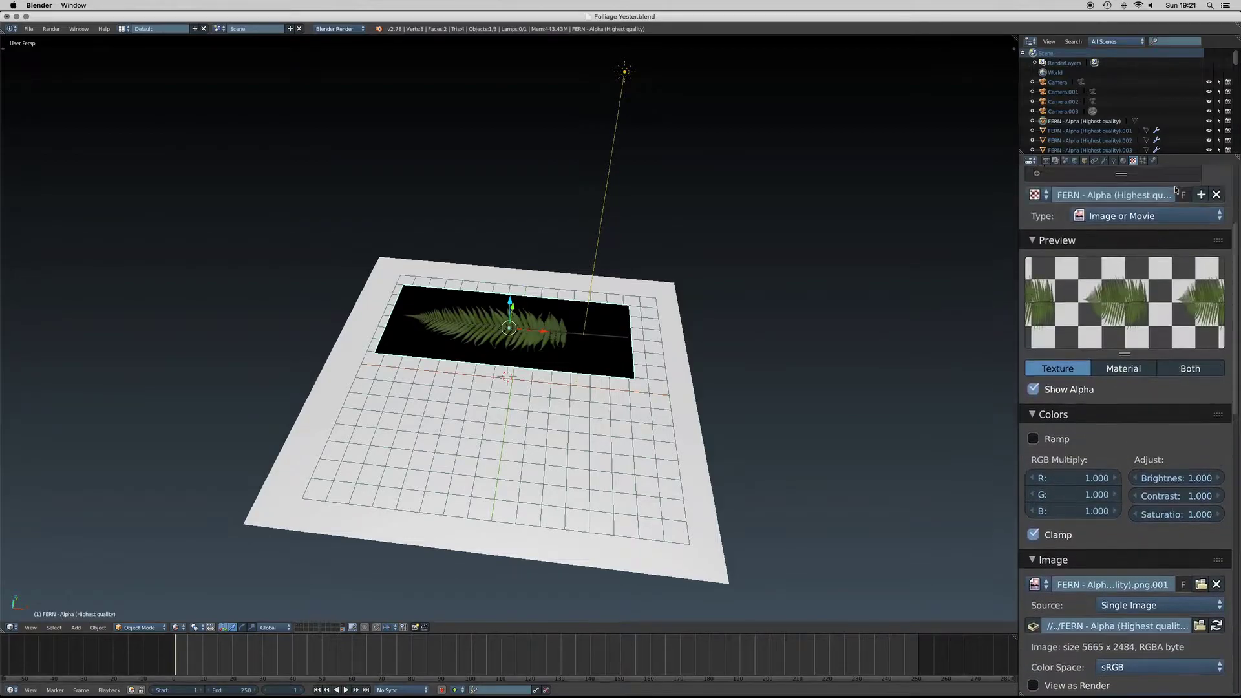
click(1126, 161)
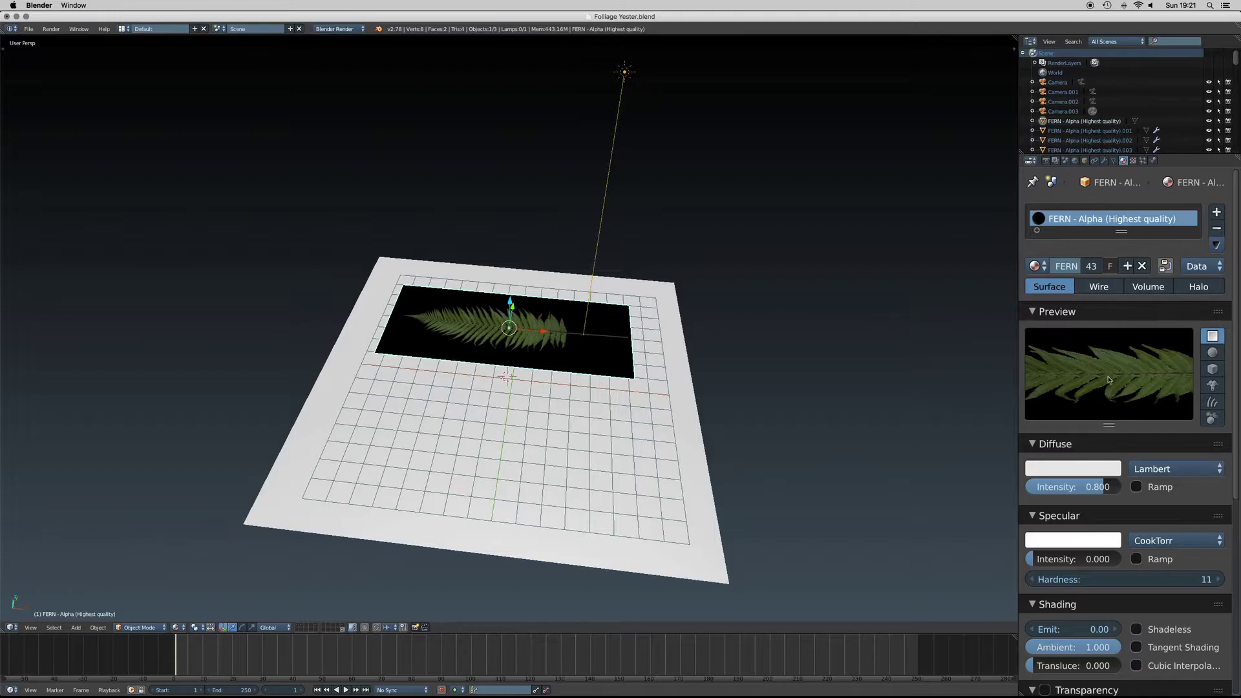
scroll(1110, 380, down, 1)
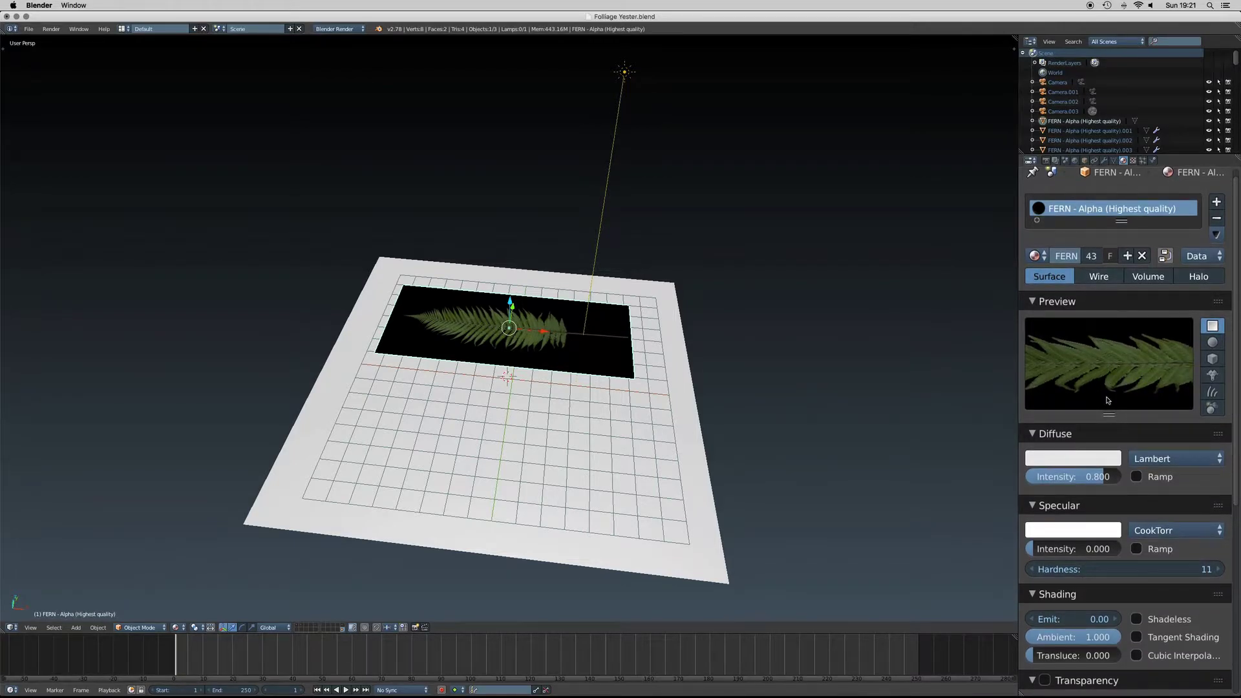
scroll(1107, 400, down, 8)
scroll(1070, 495, down, 3)
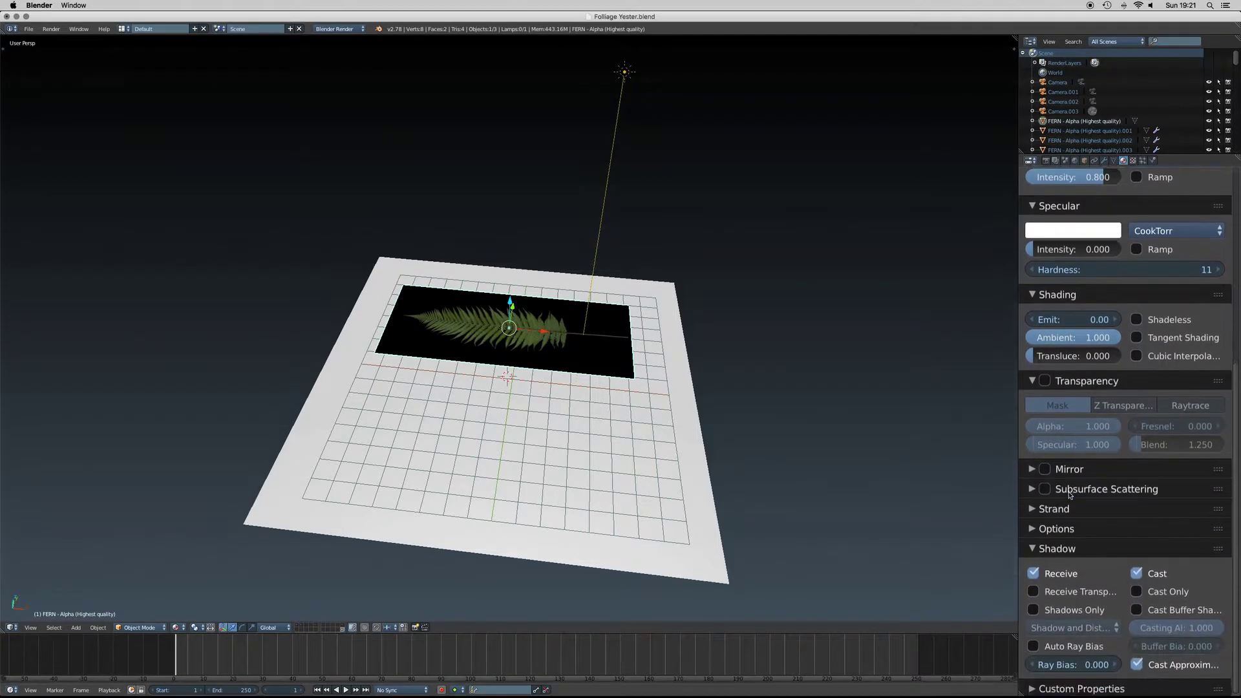
click(1045, 379)
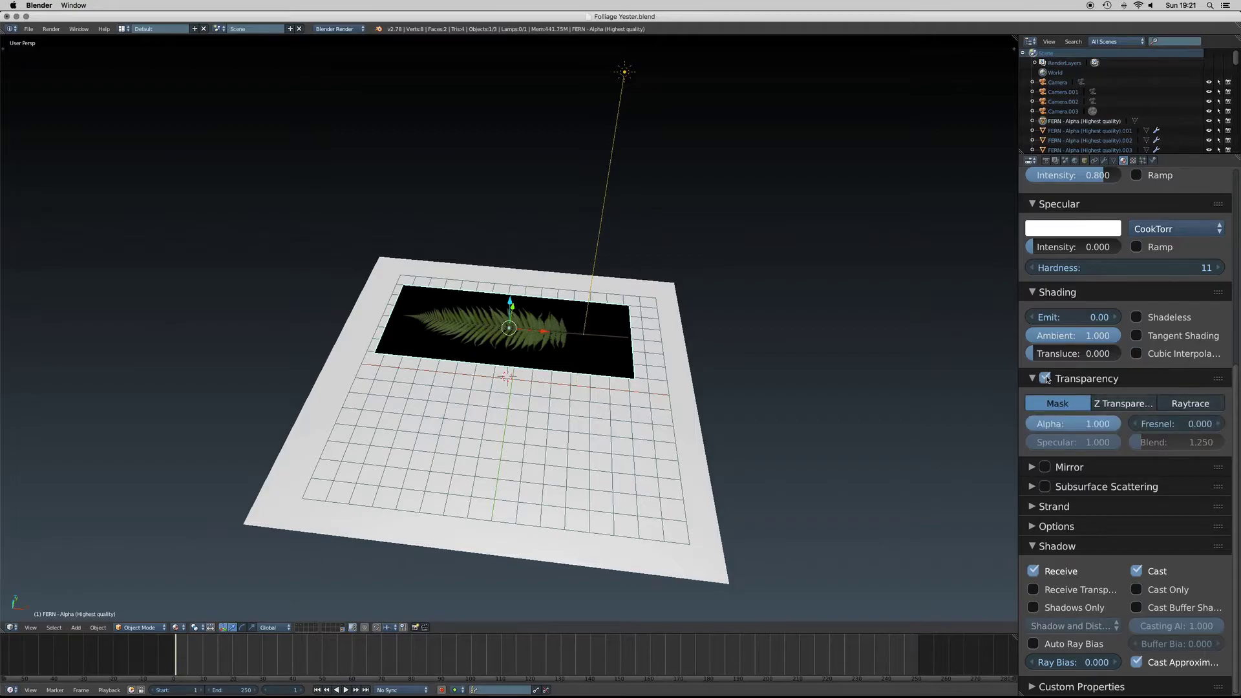
click(1116, 404)
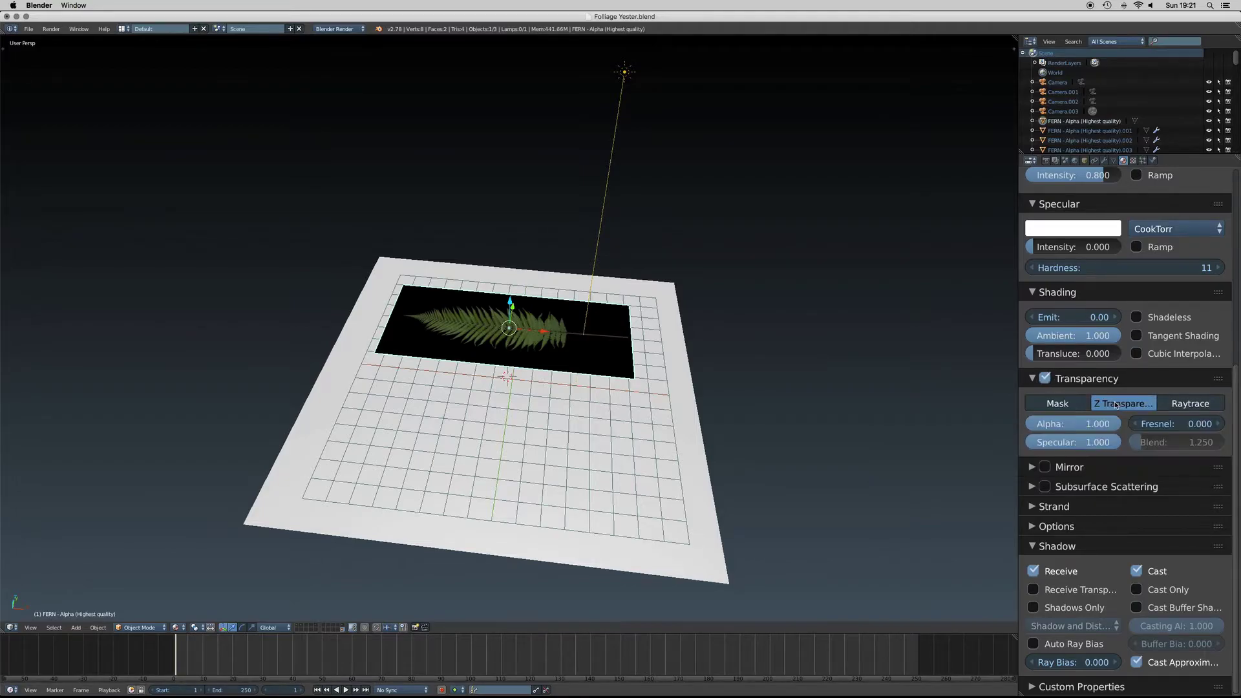
Step: Set the fern material's transparency Alpha and Specular values to 0
click(1108, 427)
text(0)
key(Return)
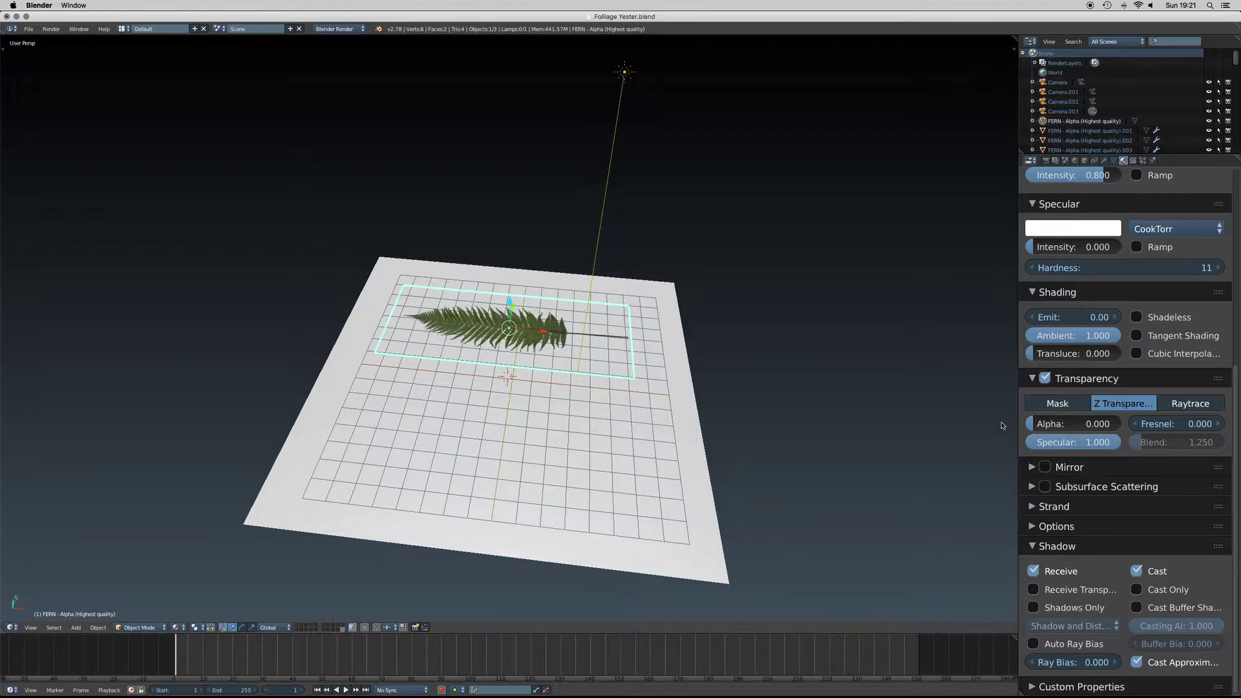
drag(1094, 439, 1000, 446)
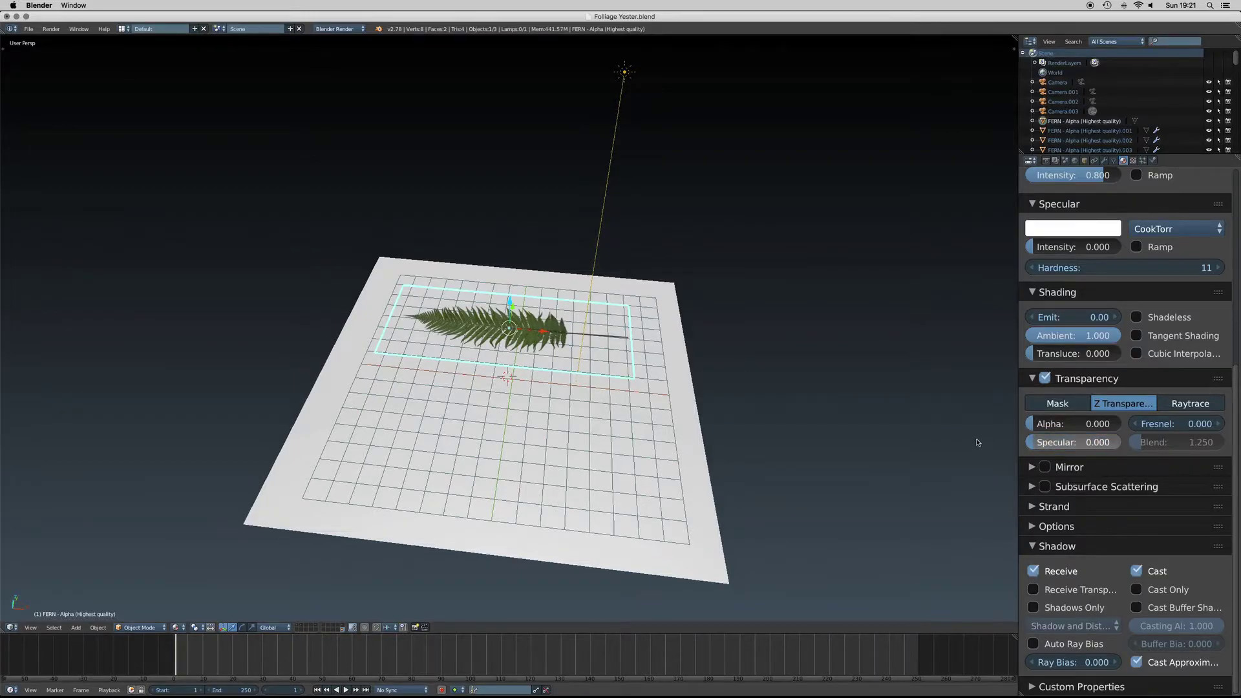
Step: Inspect the fern plane's transparency over the ground plane up close, from above and from the side
ctrl+scroll(593, 313, up, 5)
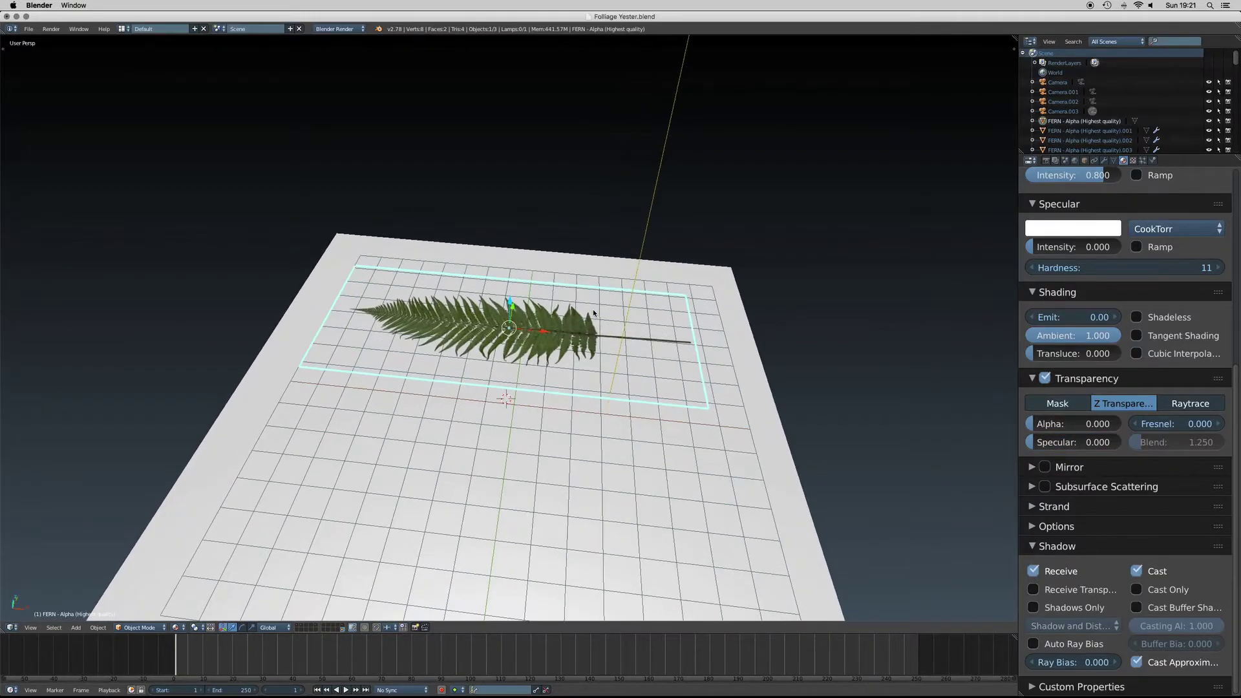
scroll(593, 313, left, 10)
scroll(593, 313, left, 5)
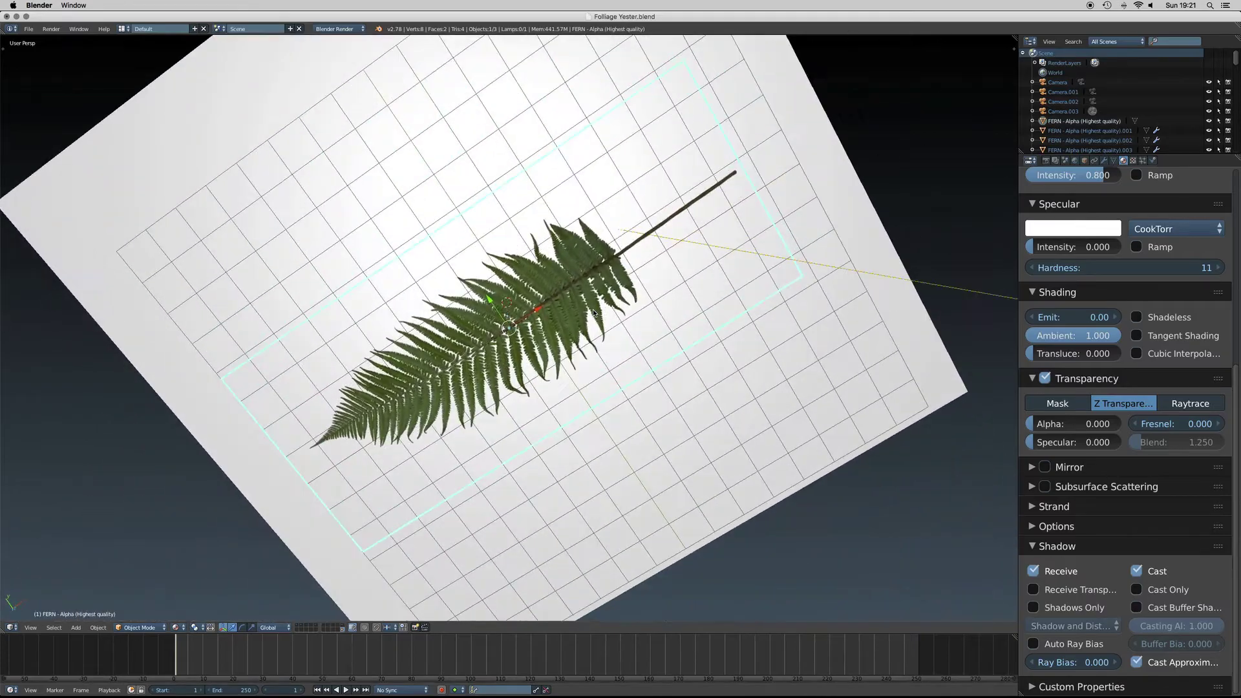
scroll(594, 312, down, 10)
scroll(593, 313, left, 10)
scroll(593, 313, up, 10)
scroll(593, 313, left, 5)
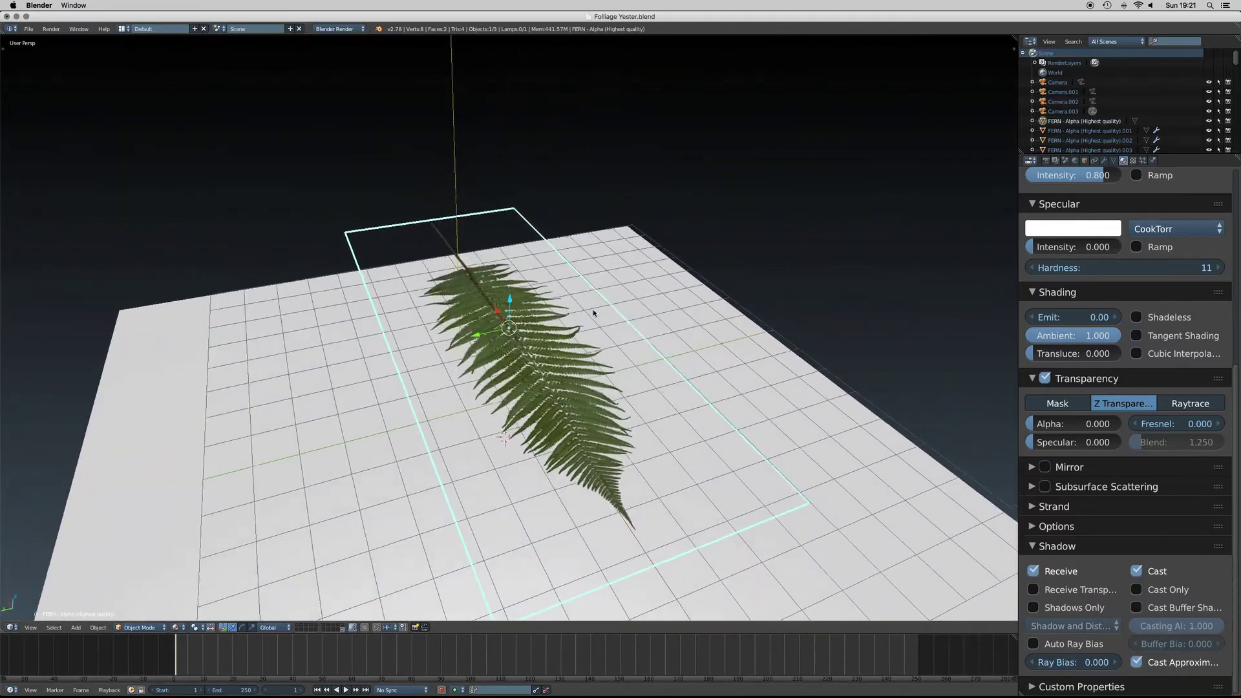
Step: Examine the textured fern plane above the ground plane from all around
scroll(593, 313, down, 10)
scroll(593, 313, left, 5)
scroll(594, 313, up, 5)
scroll(594, 313, left, 5)
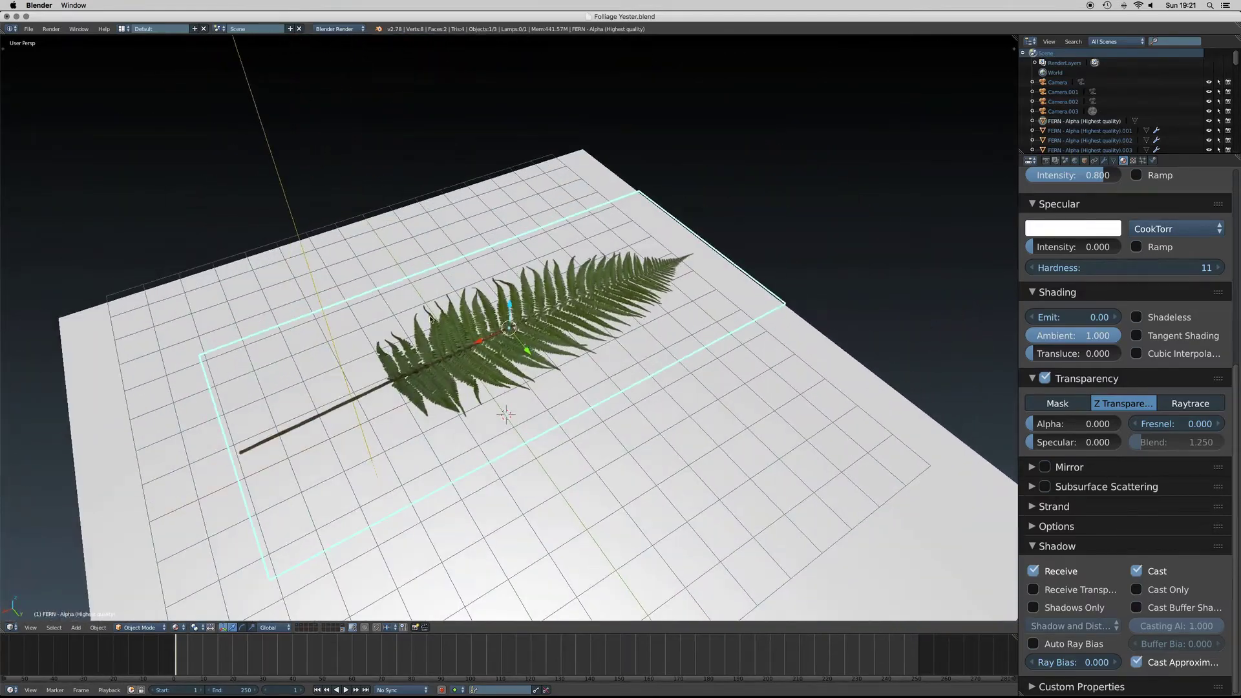
scroll(587, 334, left, 15)
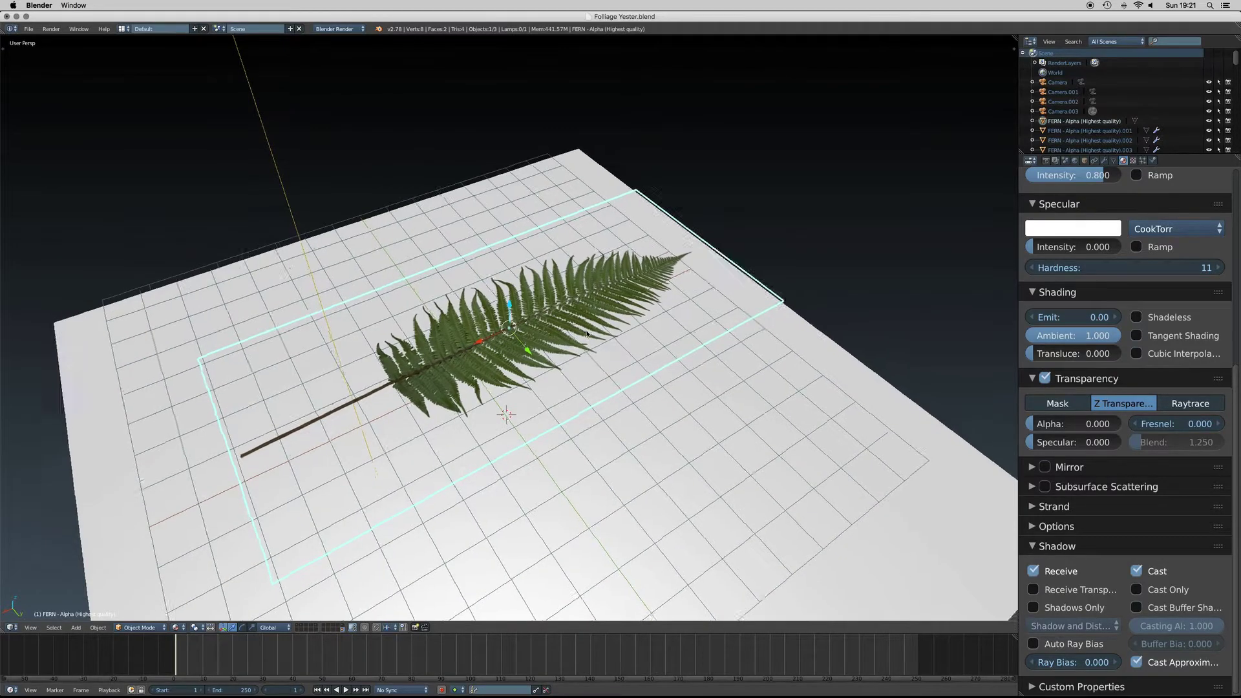
scroll(588, 334, up, 5)
scroll(588, 334, down, 5)
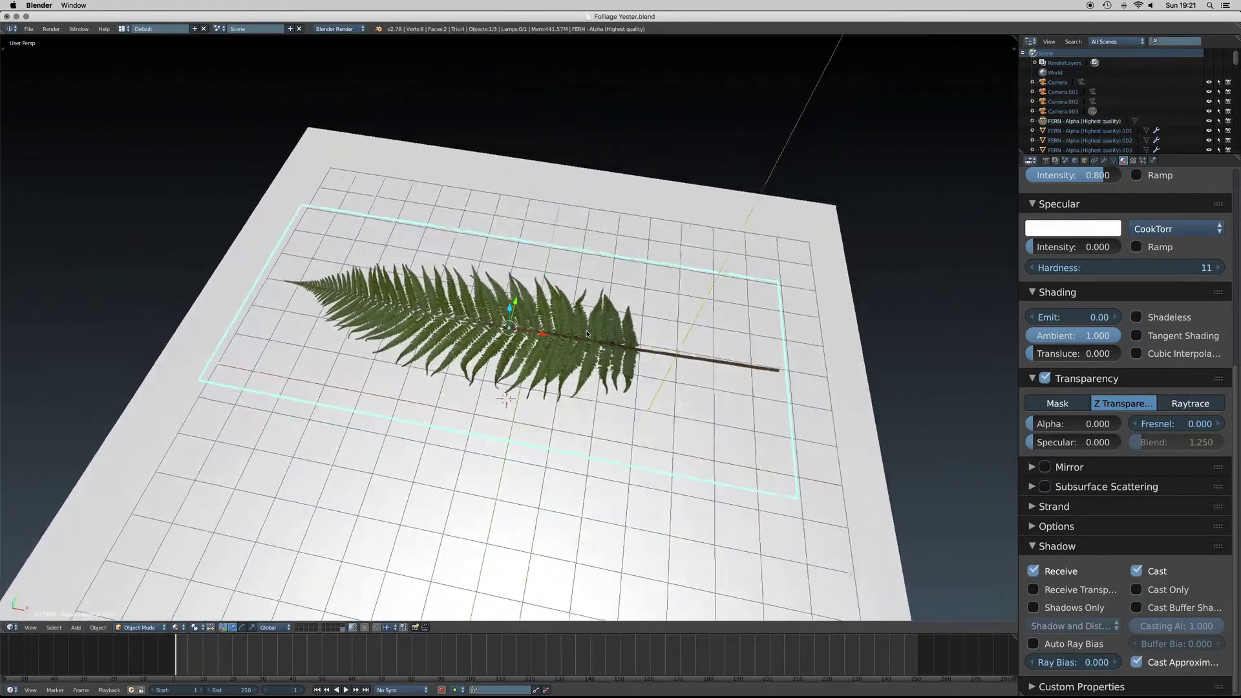
scroll(768, 390, left, 7)
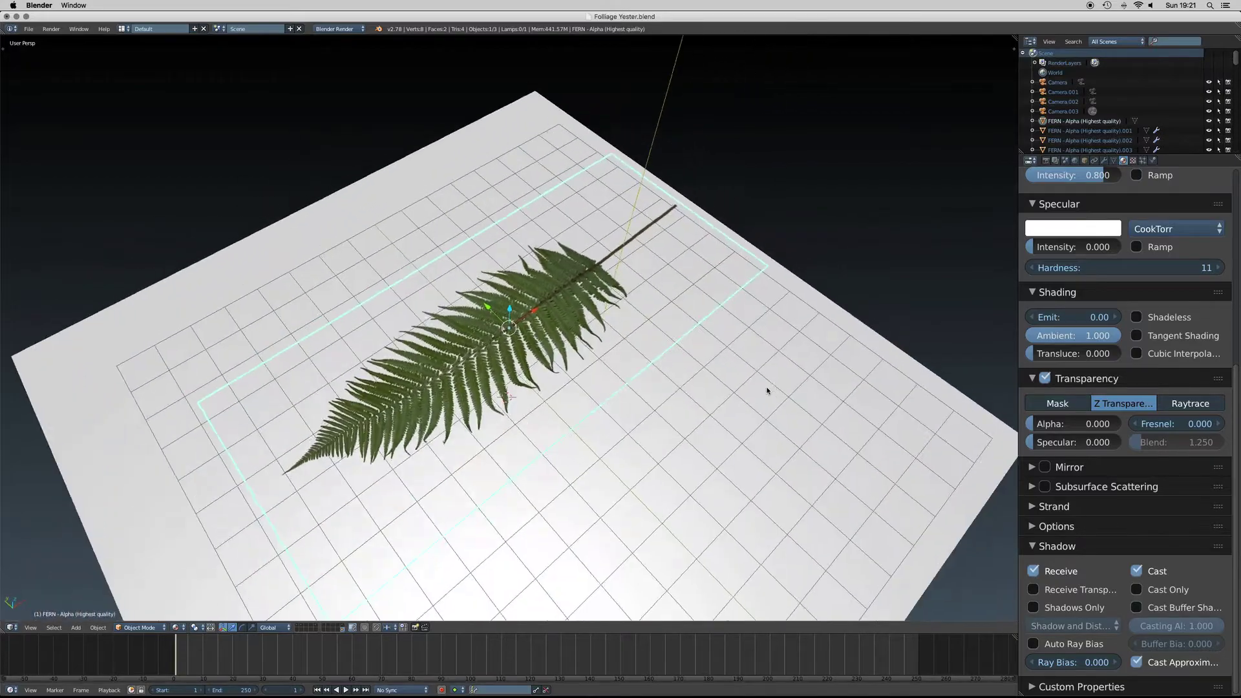
scroll(768, 390, right, 7)
scroll(767, 390, down, 4)
scroll(767, 391, down, 3)
scroll(767, 391, down, 5)
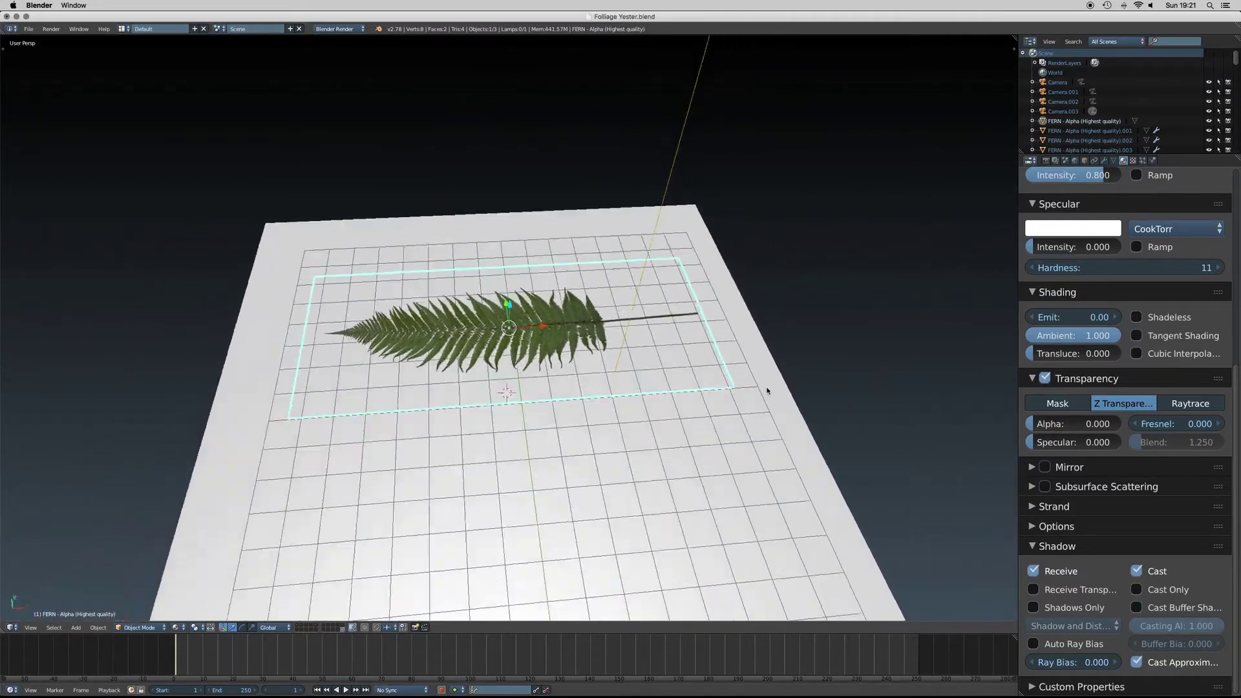
Step: Preview the fern and ground planes in Rendered shading from higher and lower angles to check for shadows
click(175, 628)
click(207, 566)
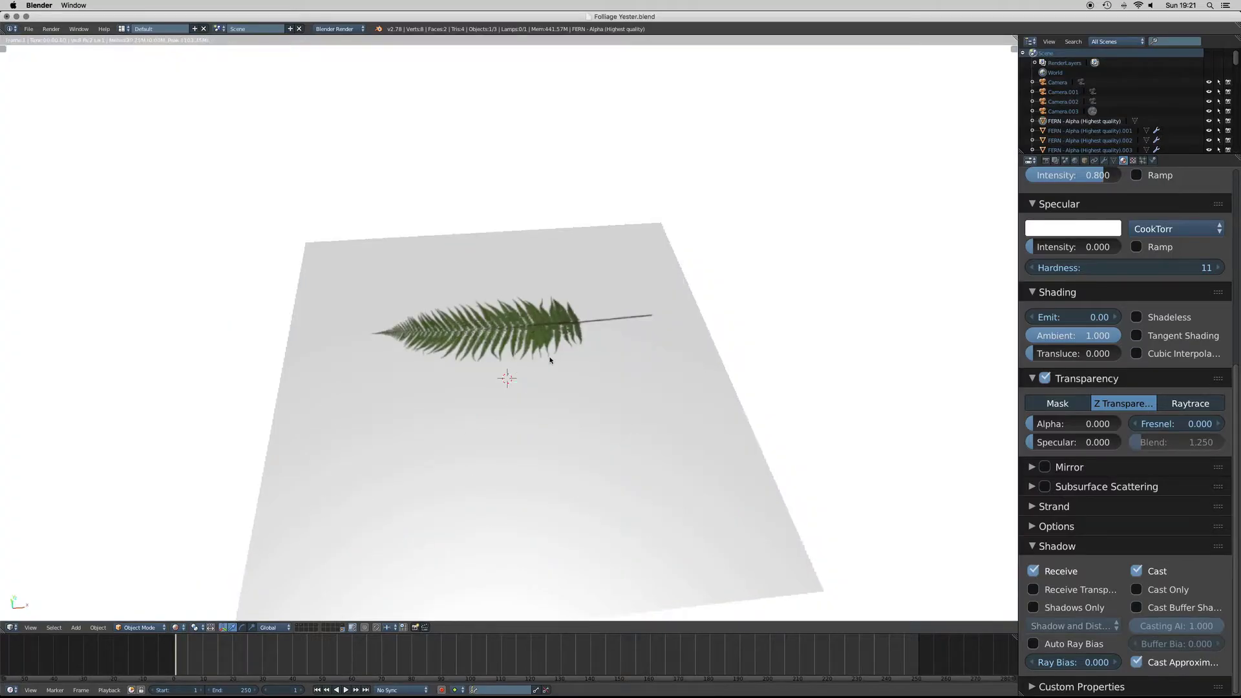
scroll(548, 361, up, 5)
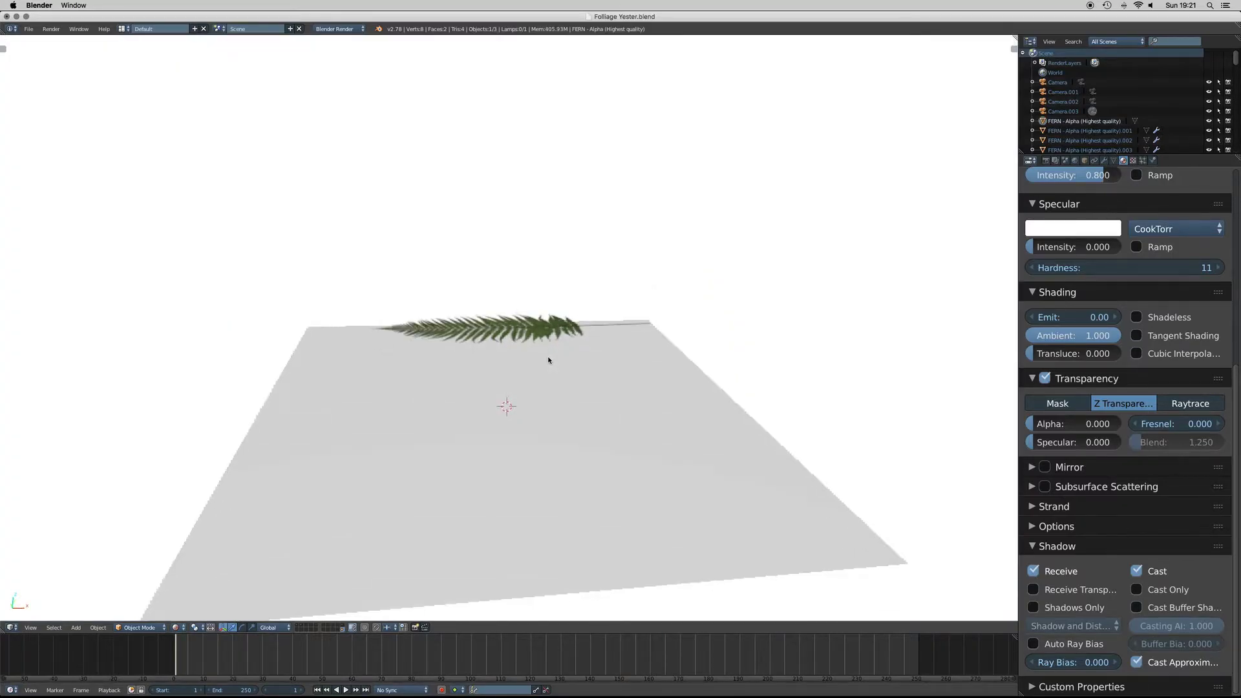
scroll(549, 360, down, 8)
scroll(548, 361, up, 6)
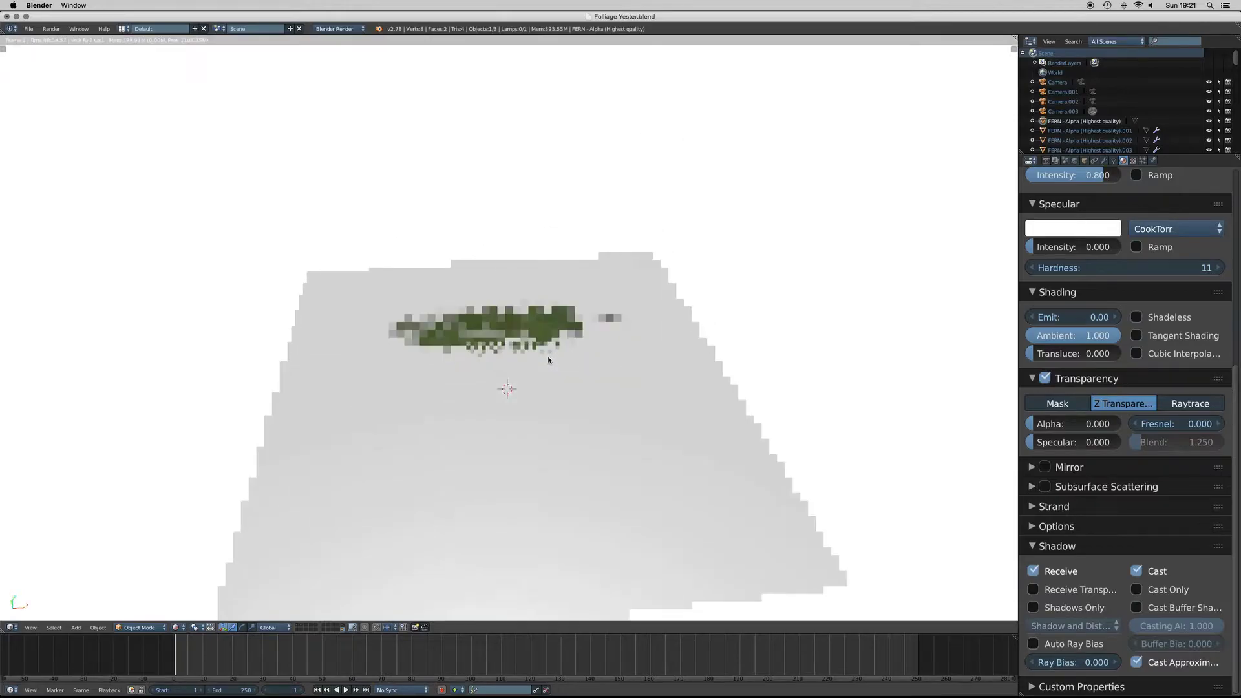
Step: Return the viewport to Solid shading and set the Sun lamp's shadow to Ray Shadow, keeping the lamp type Sun
click(175, 627)
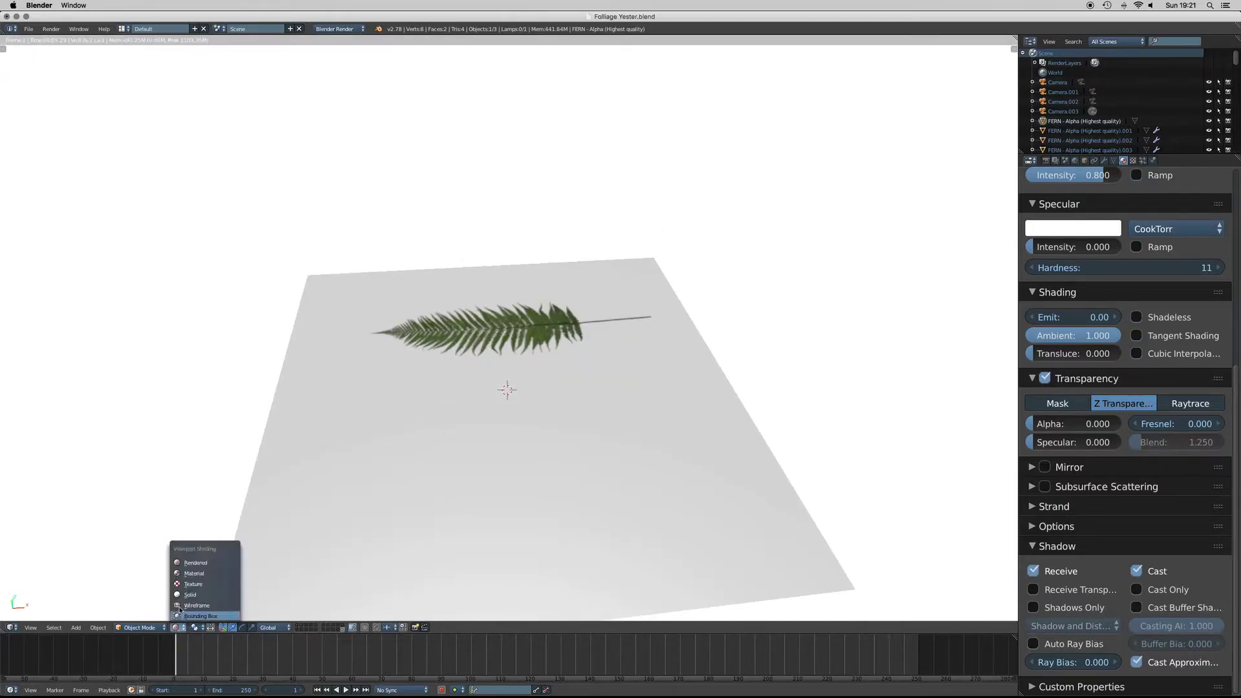
click(177, 584)
scroll(563, 419, down, 5)
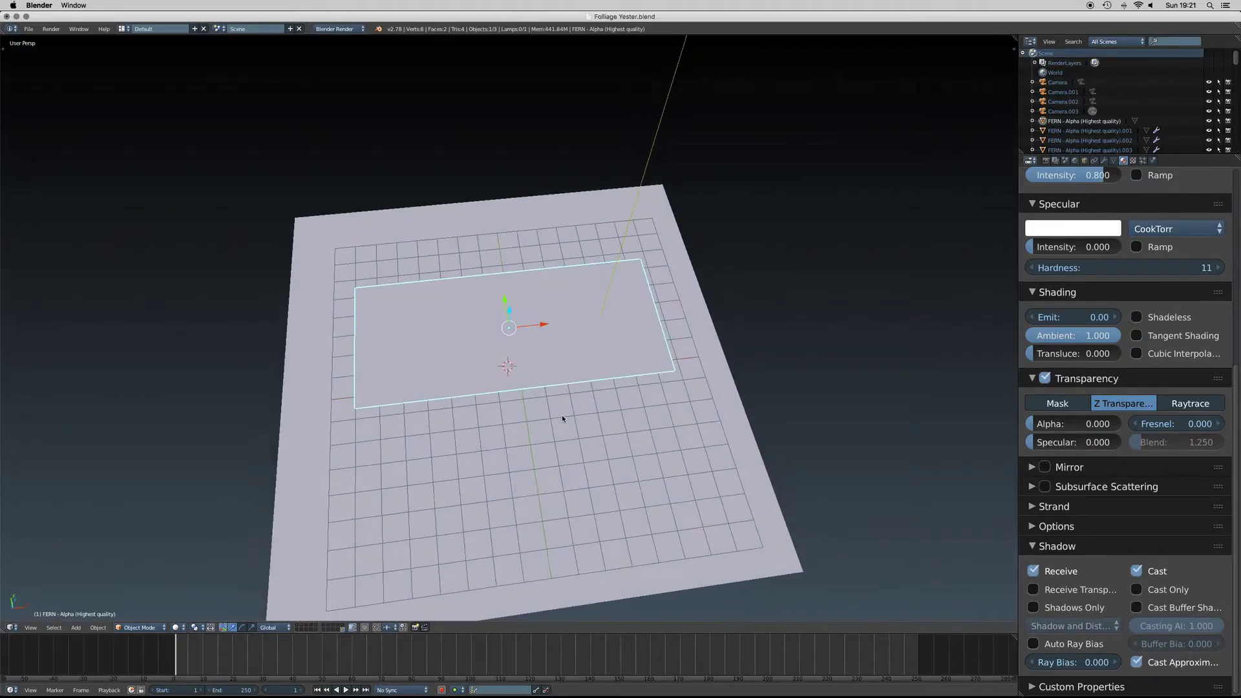
ctrl+scroll(563, 419, down, 3)
scroll(563, 419, up, 5)
scroll(563, 418, down, 2)
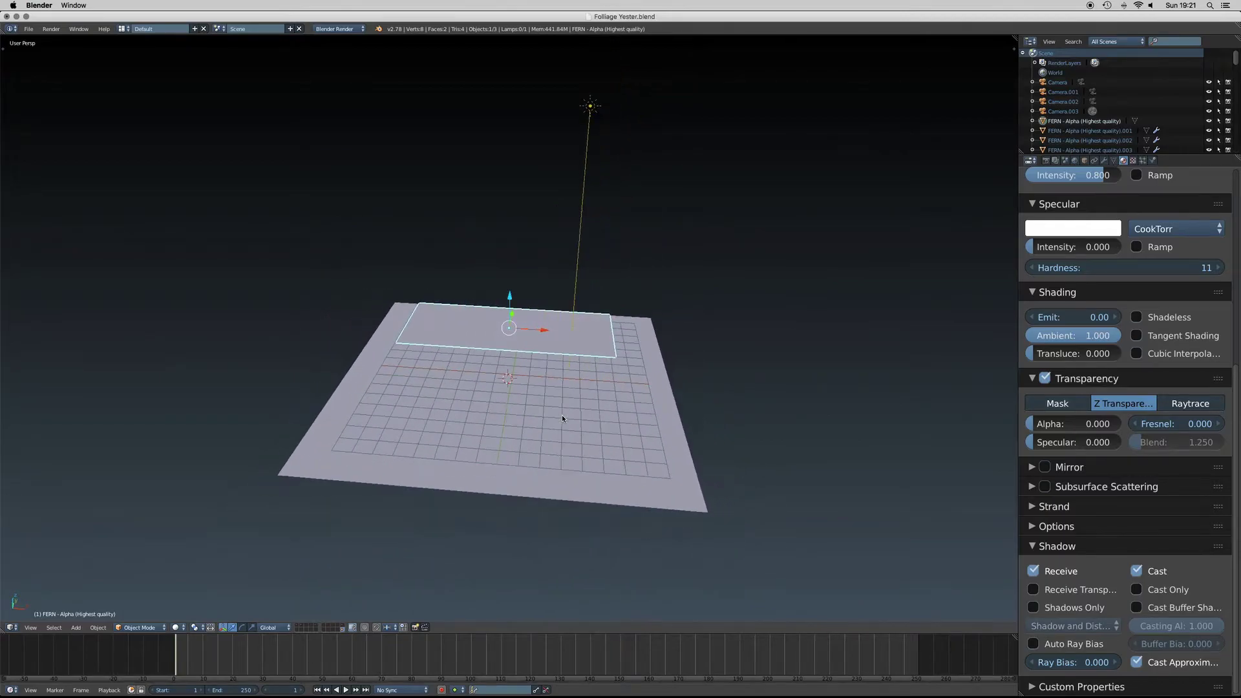
right_click(588, 104)
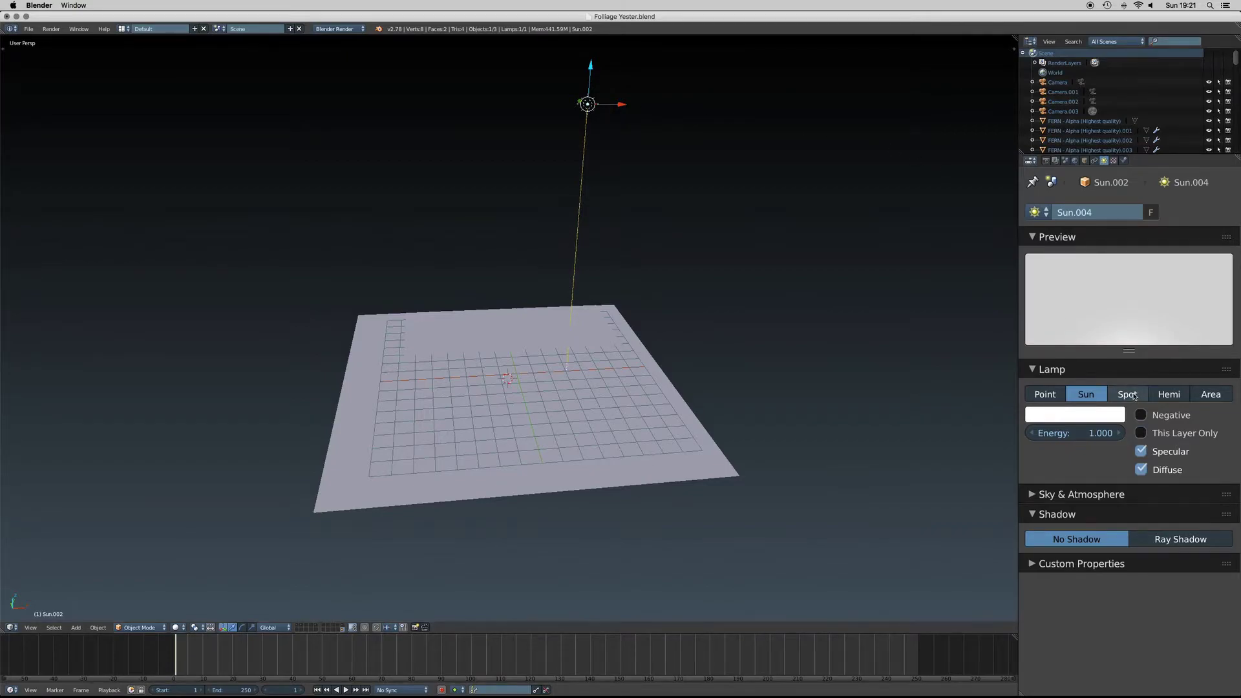
click(1130, 395)
click(1097, 396)
click(1177, 540)
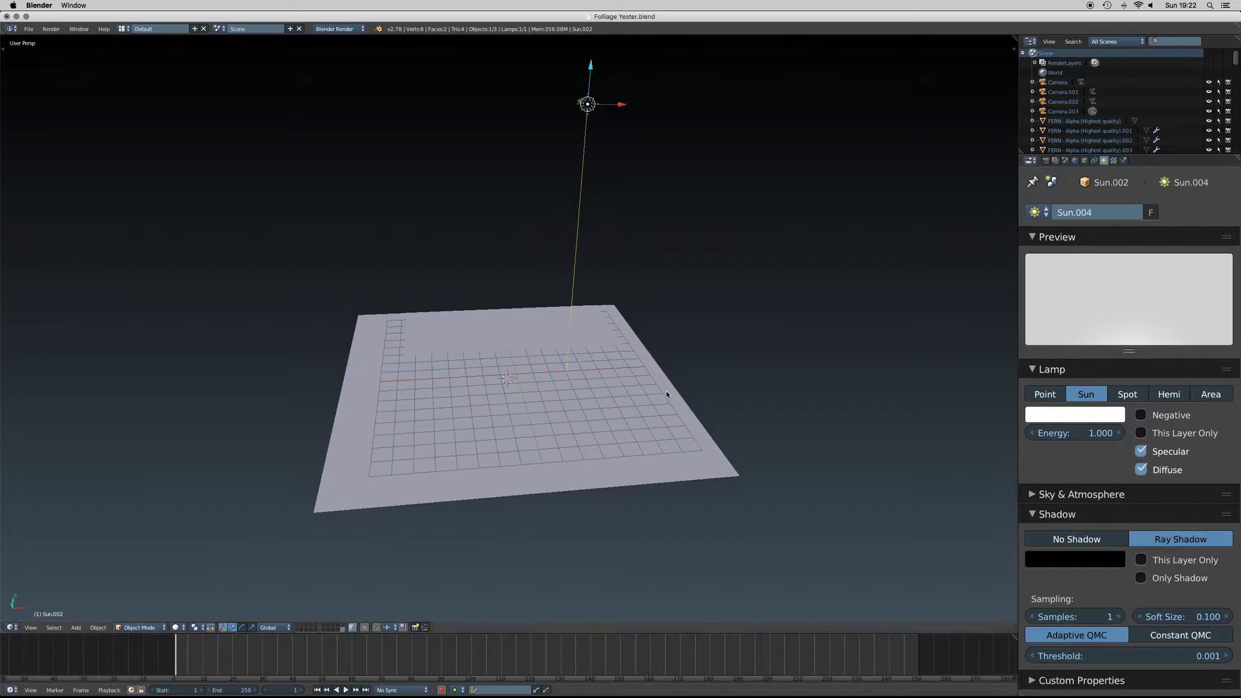
Step: Preview the scene in Rendered shading and examine the shadow cast by the fern plane up close
scroll(666, 390, up, 3)
click(186, 624)
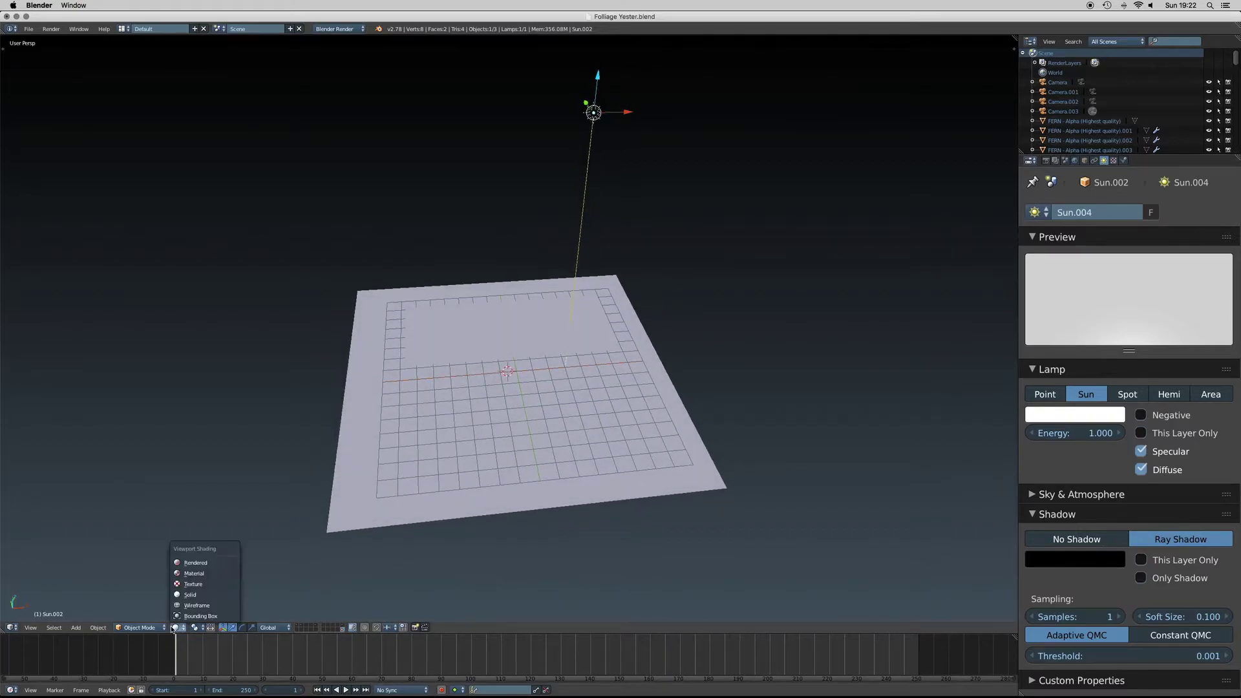
click(194, 564)
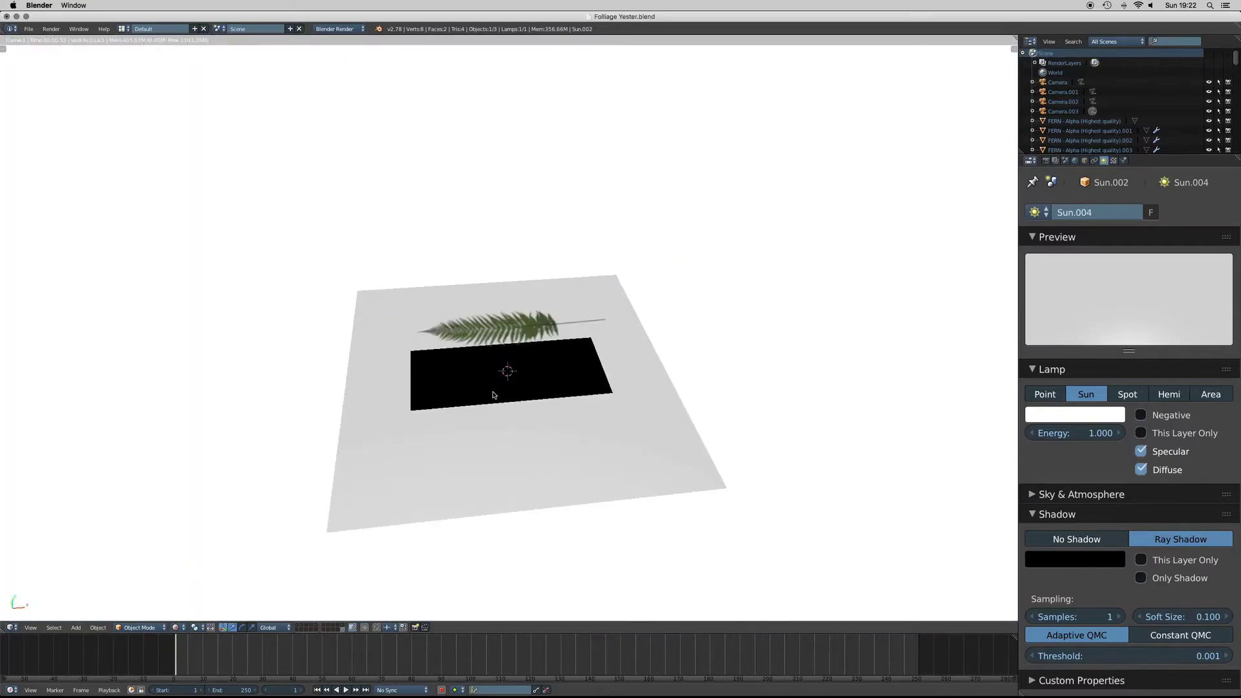
scroll(494, 395, right, 5)
ctrl+scroll(494, 395, up, 5)
middle_drag(494, 395, 548, 304)
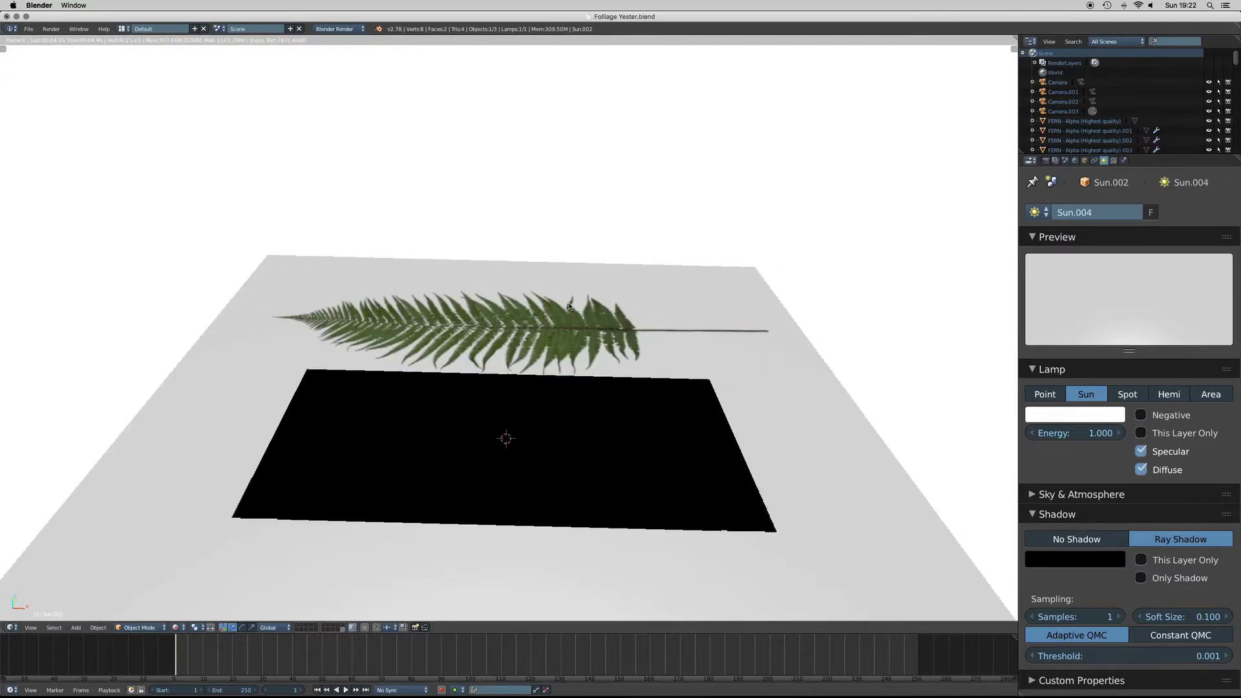
Step: Return the viewport to Solid shading and darken the fern material's diffuse colour to near black
click(175, 625)
click(178, 599)
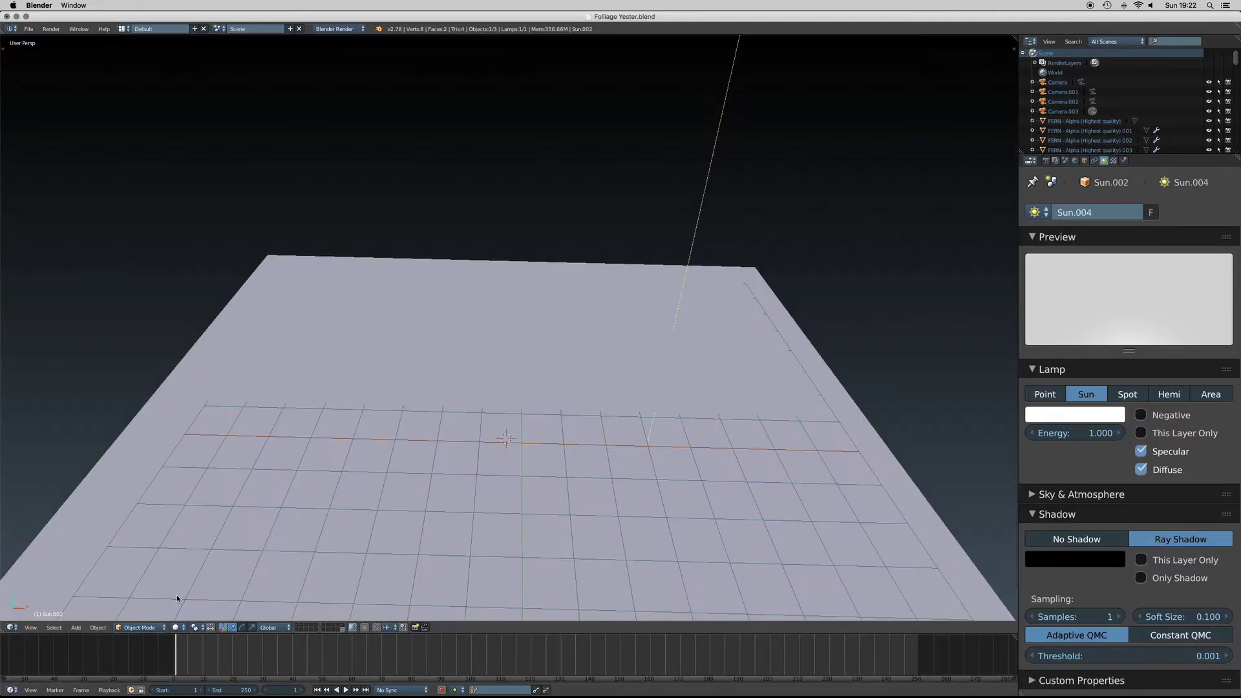
middle_drag(599, 378, 593, 320)
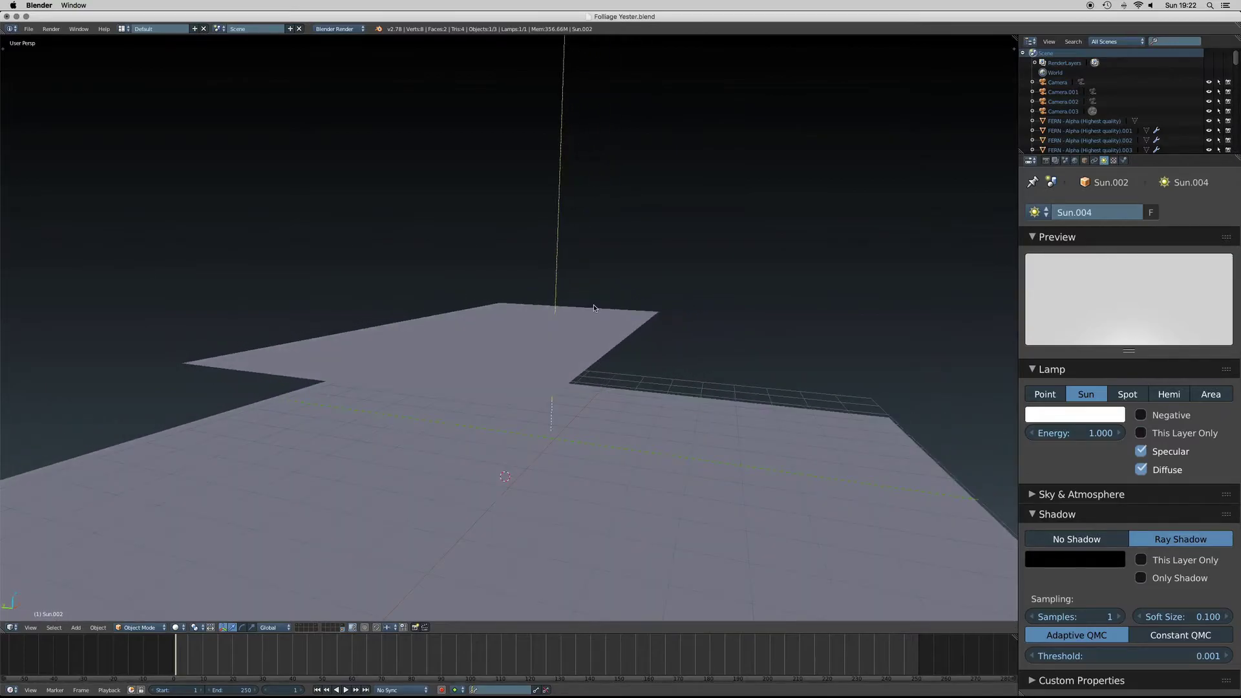
right_click(595, 308)
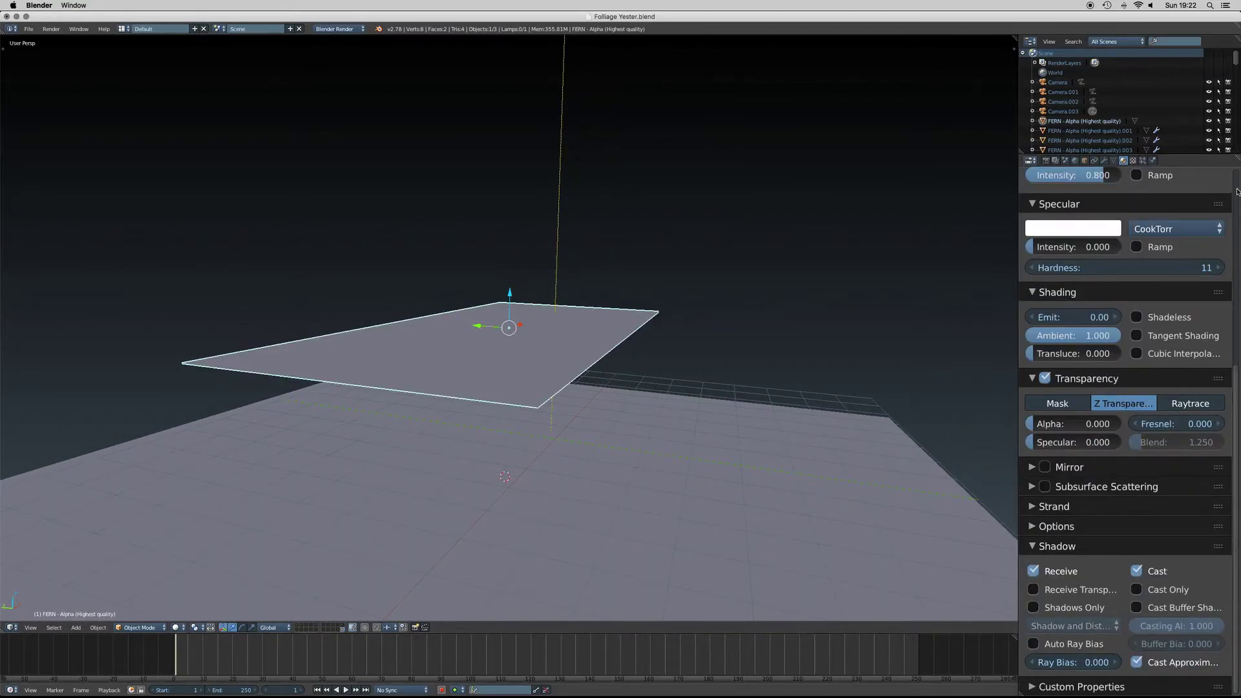
scroll(1237, 190, up, 10)
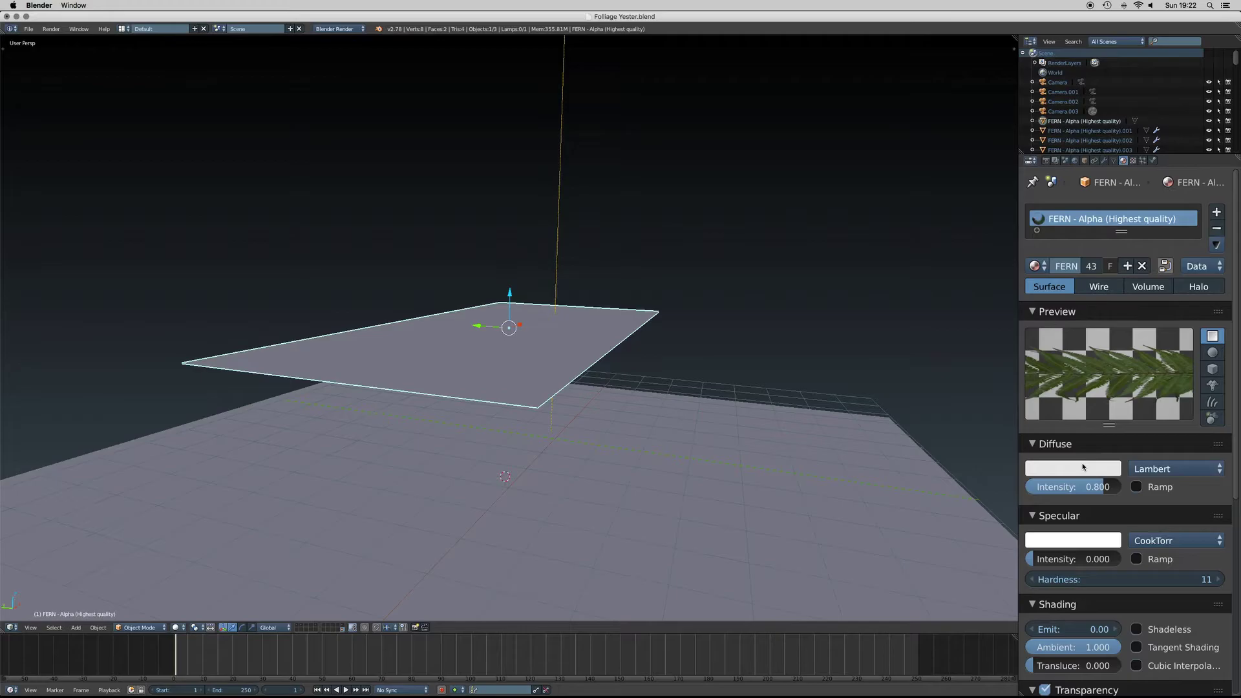
click(1084, 466)
drag(1107, 280, 1107, 341)
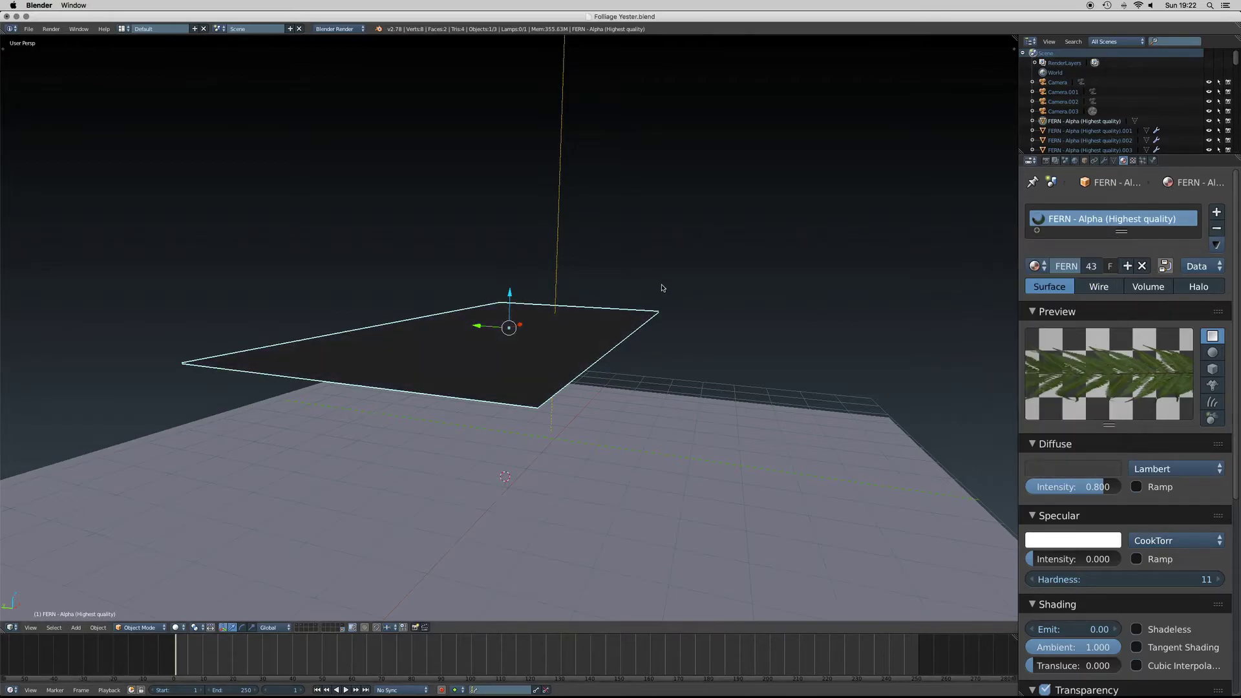
Step: Preview the darkened fern plane in Rendered shading to compare its position with its shadow
scroll(660, 287, right, 10)
ctrl+scroll(660, 288, down, 5)
scroll(660, 288, down, 5)
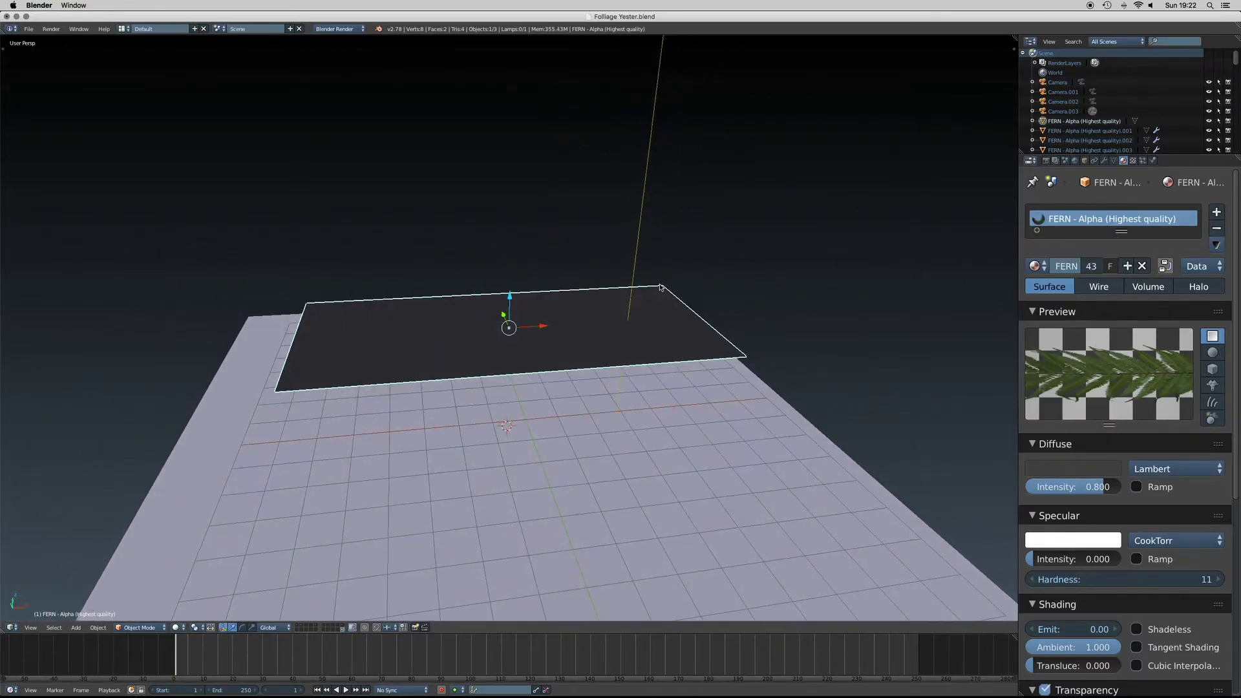
click(184, 627)
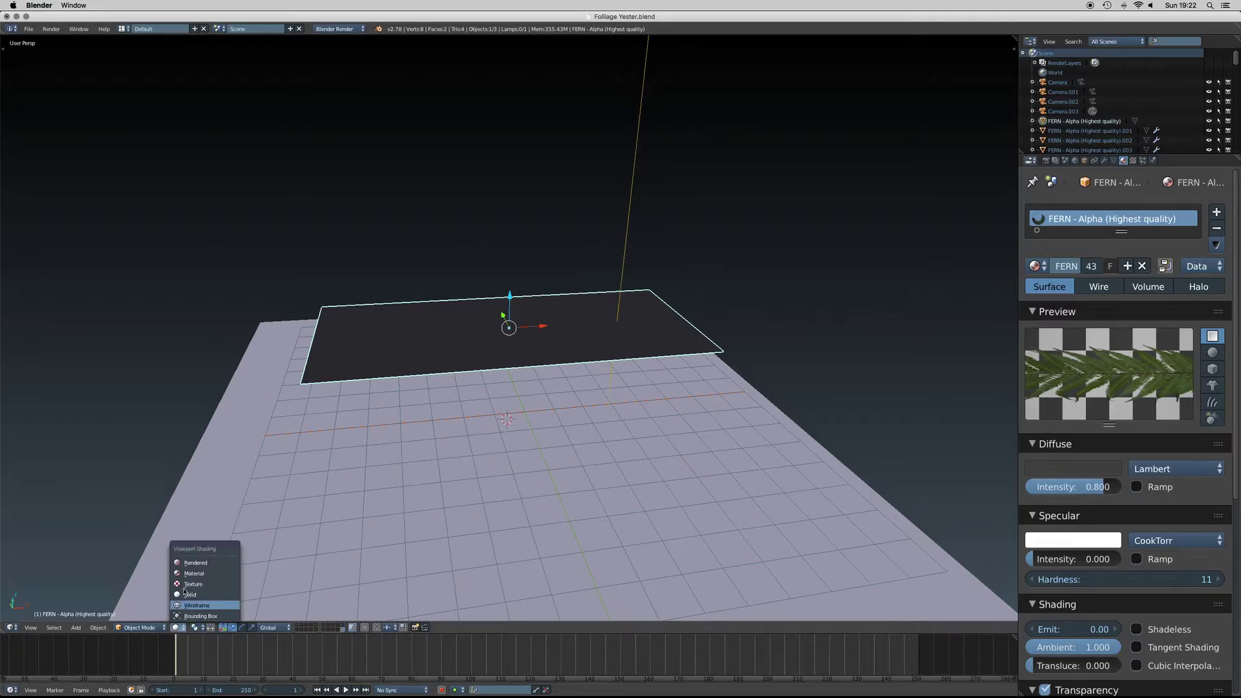
click(189, 565)
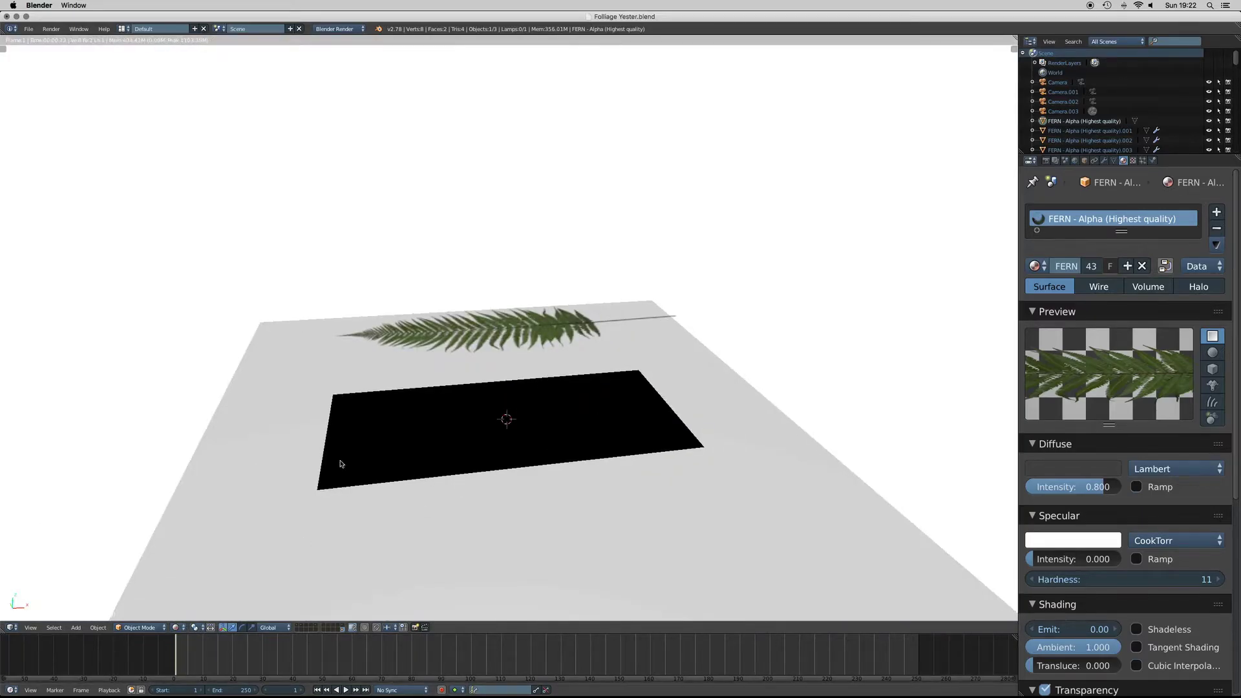
Step: Return the viewport to Solid shading and review the Sun lamp, the fern plane and the ground plane by selecting each in turn
click(173, 629)
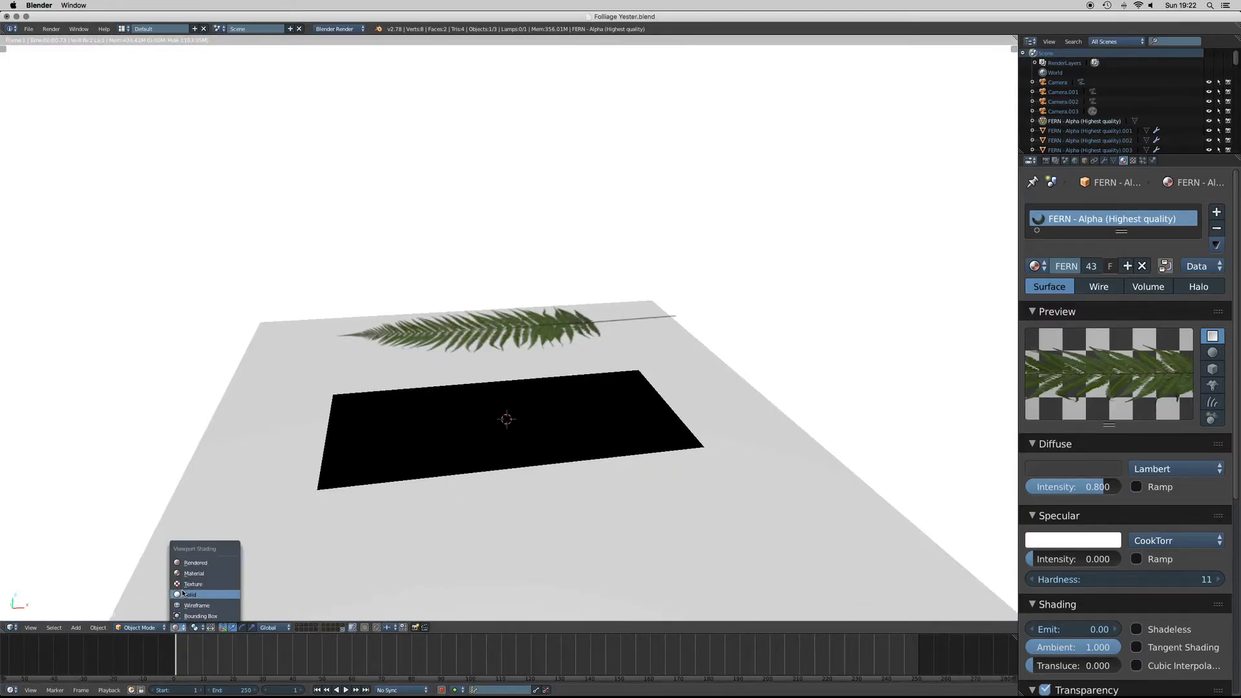
click(183, 595)
scroll(565, 348, up, 4)
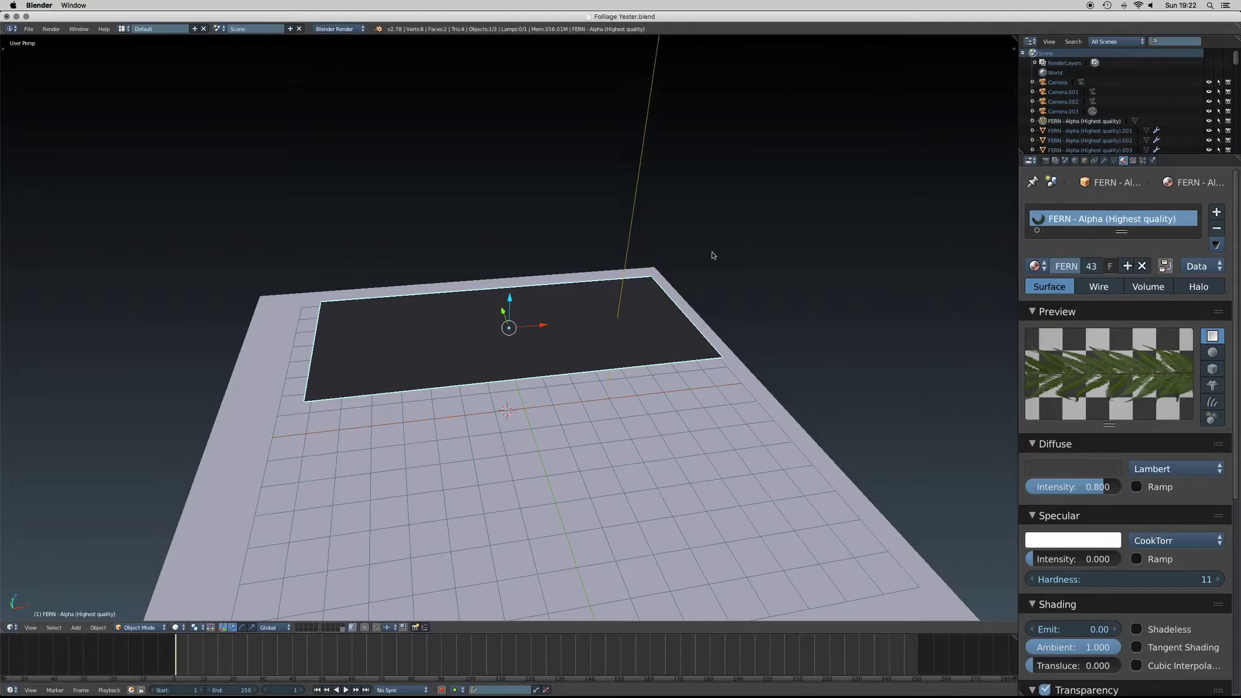
scroll(712, 255, right, 4)
scroll(712, 255, down, 3)
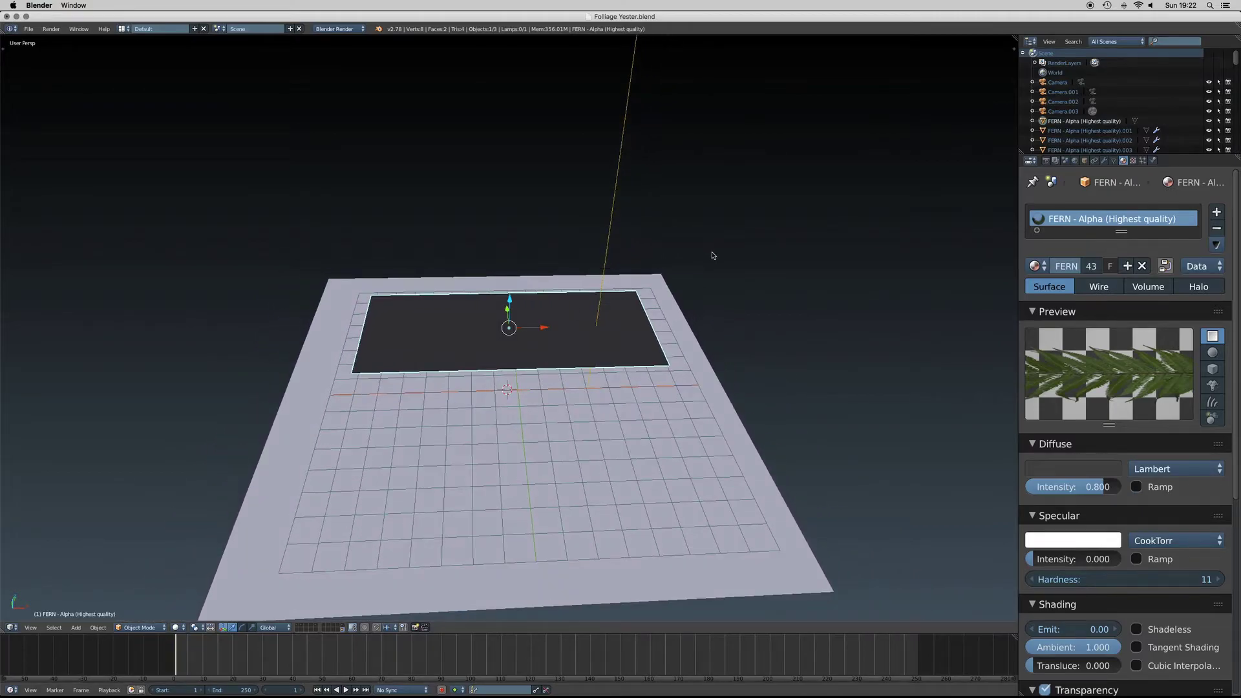
scroll(712, 255, down, 3)
scroll(685, 204, down, 3)
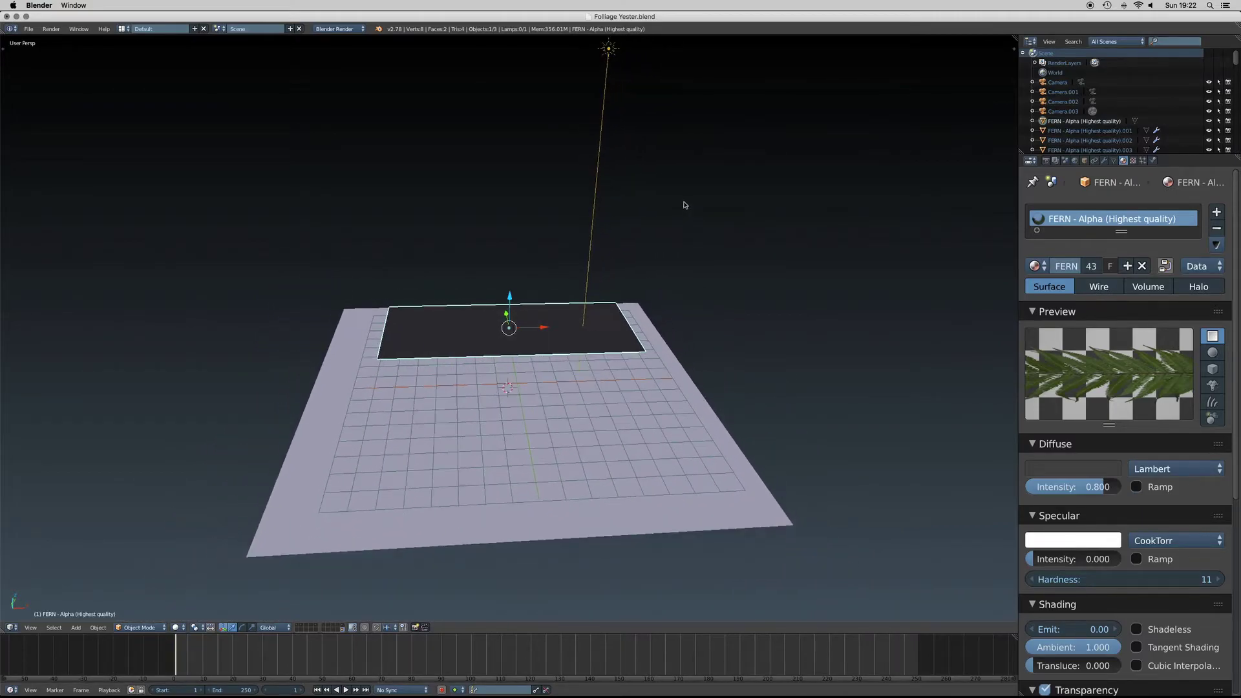
right_click(610, 49)
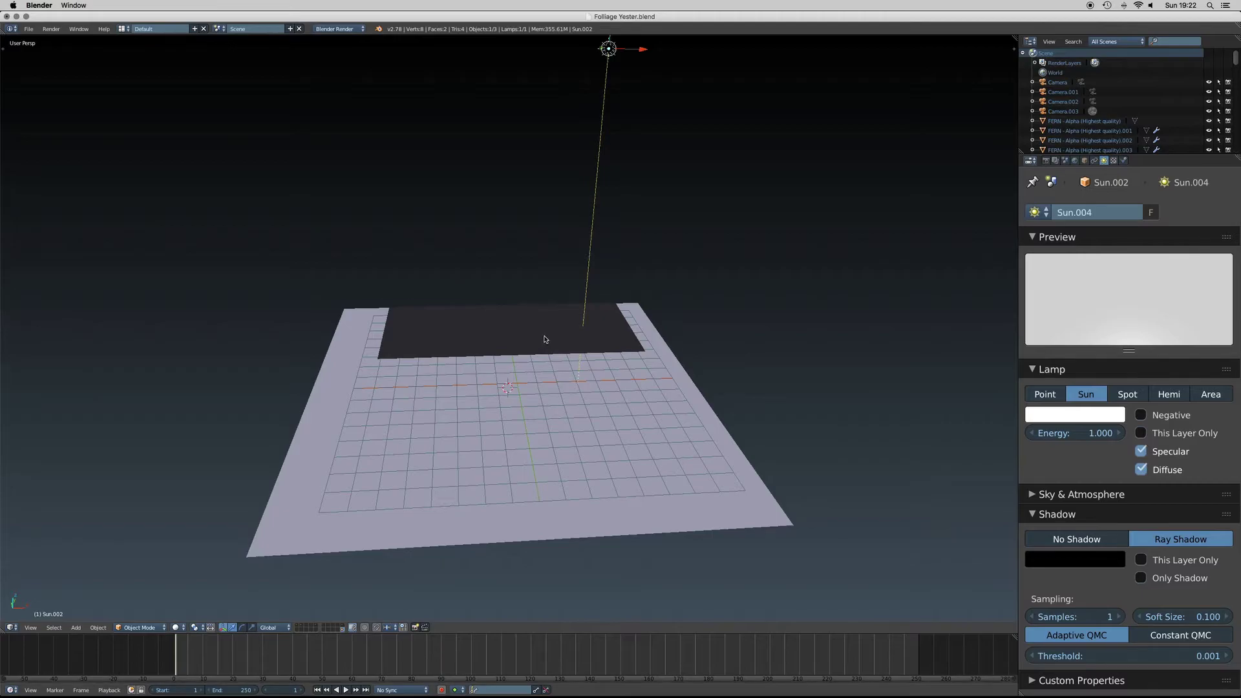
mouse_move(544, 339)
middle_down()
mouse_move(525, 330)
mouse_move(552, 342)
middle_up()
right_click(520, 326)
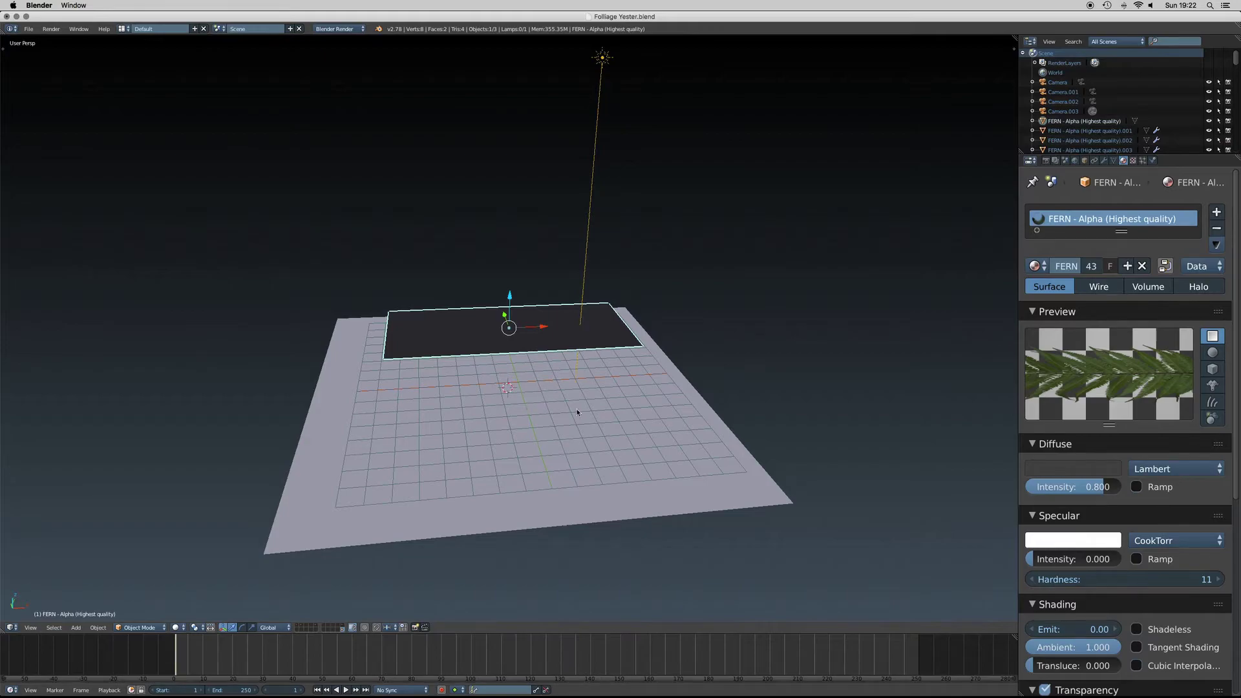
right_click(459, 406)
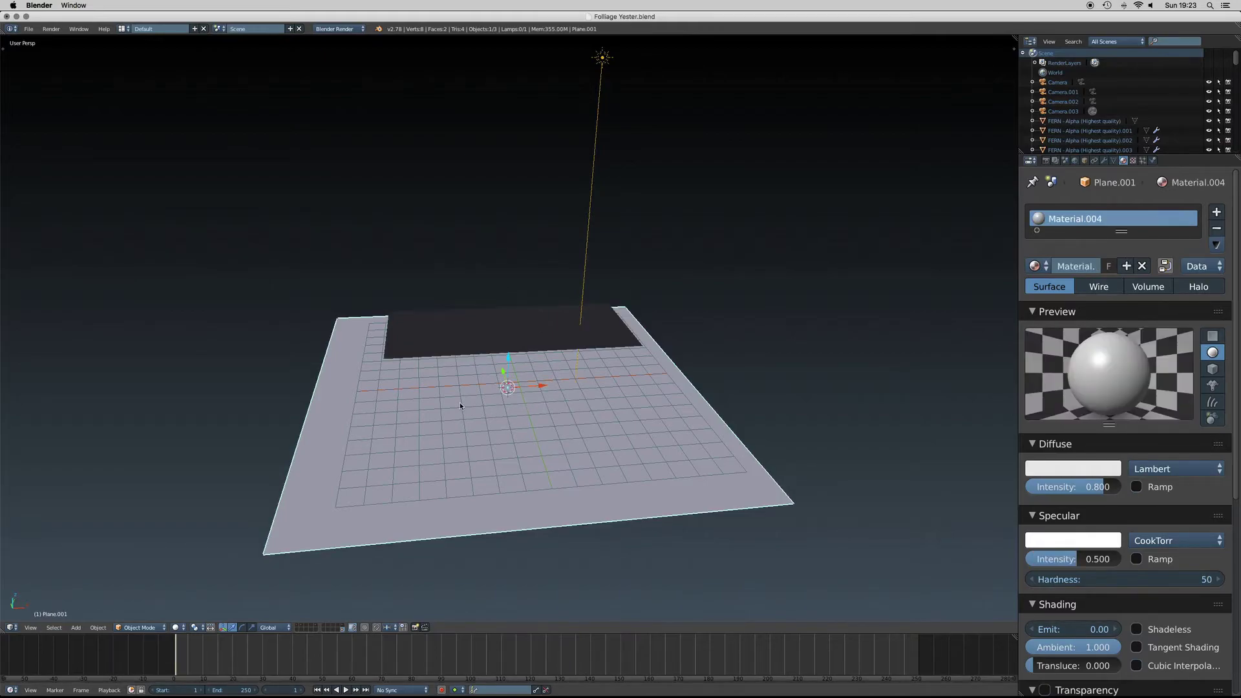
Step: Preview the scene in Rendered shading with the ground plane selected
scroll(658, 364, down, 3)
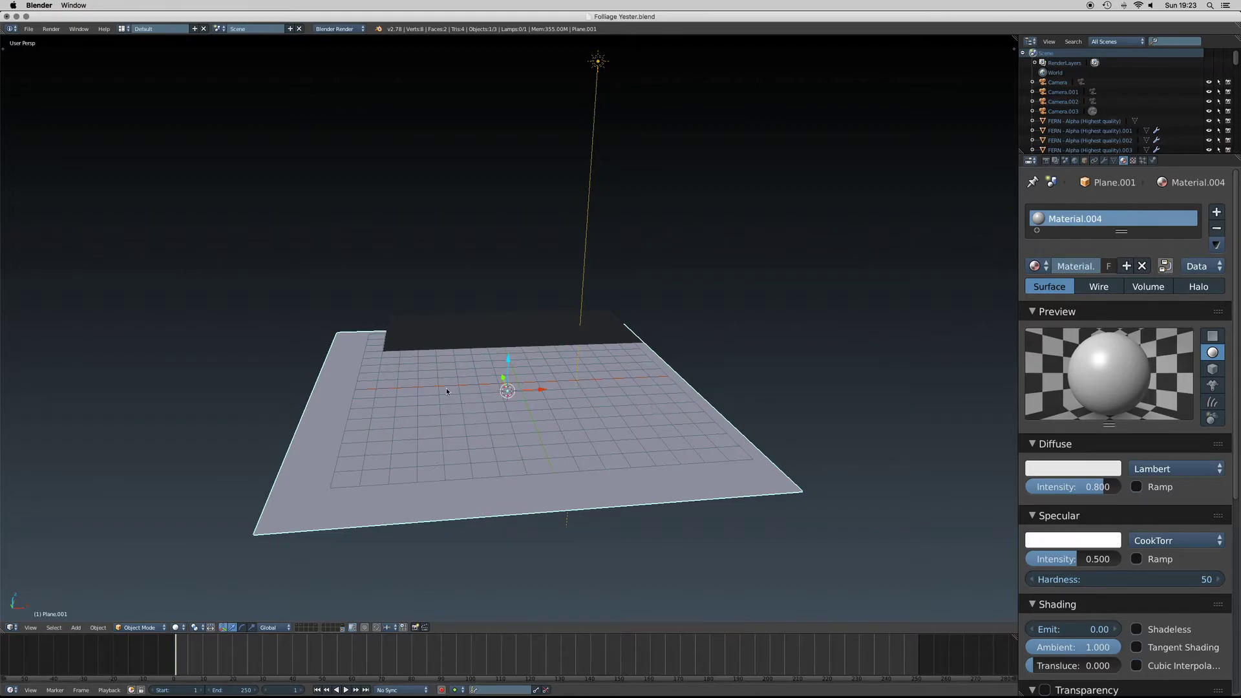
scroll(490, 383, up, 2)
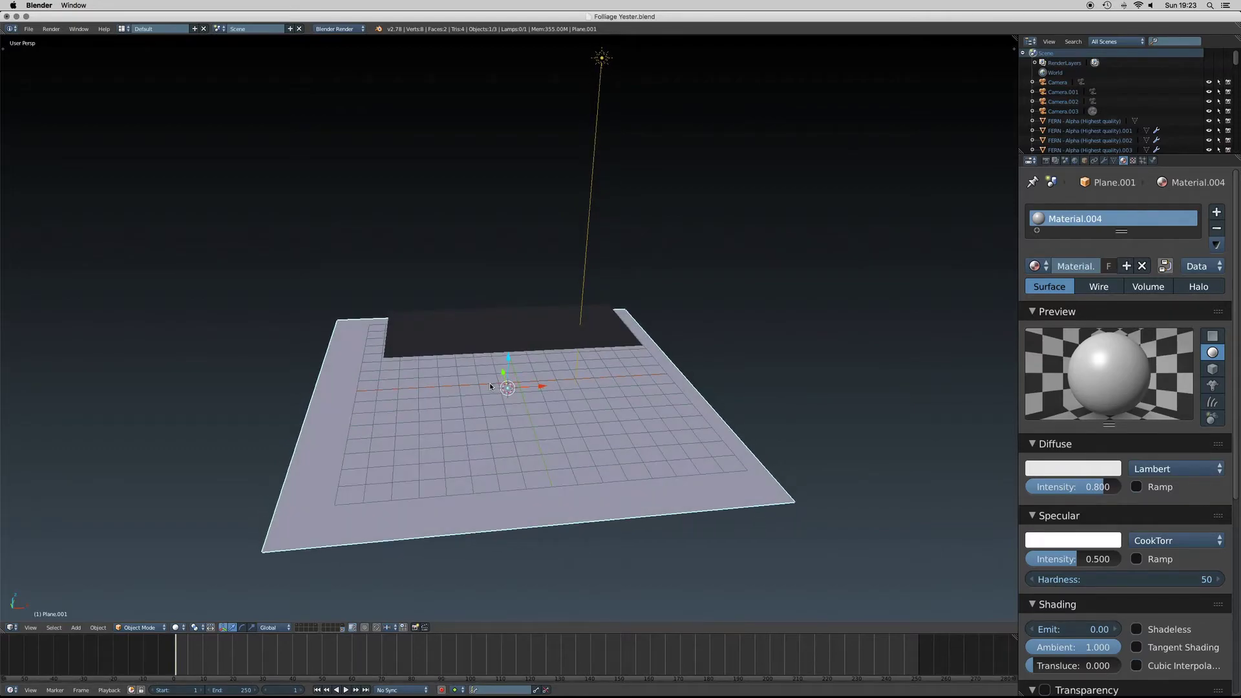
click(188, 630)
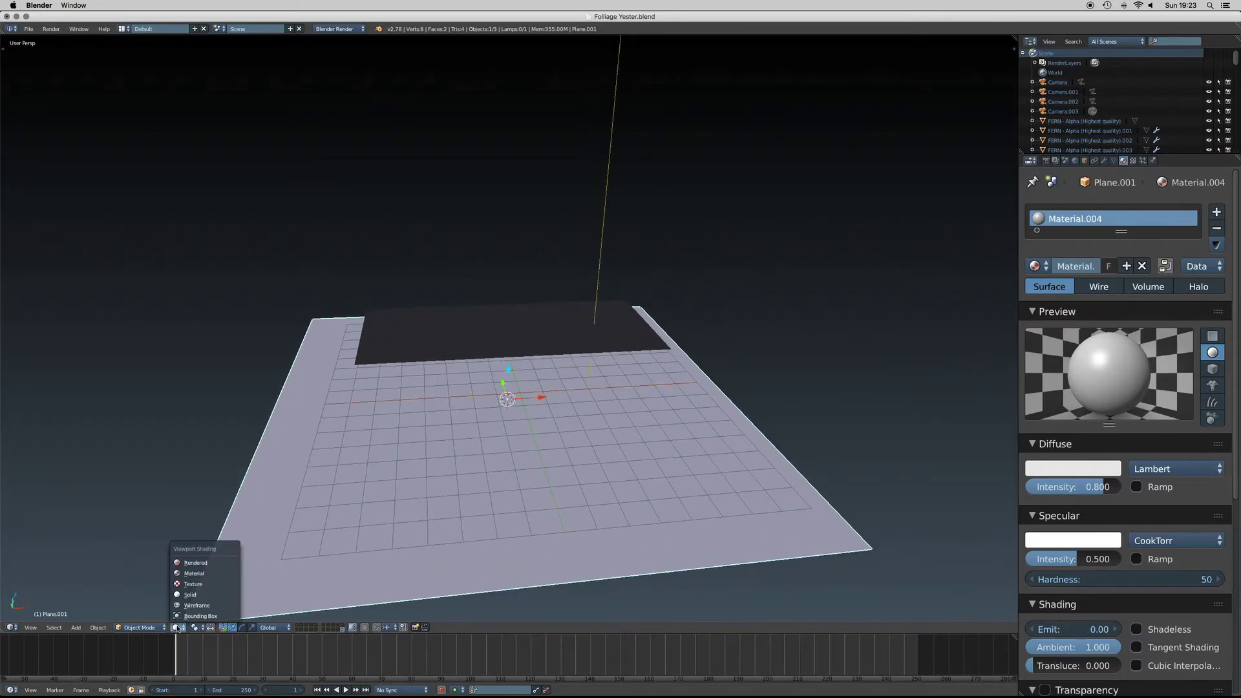
click(187, 557)
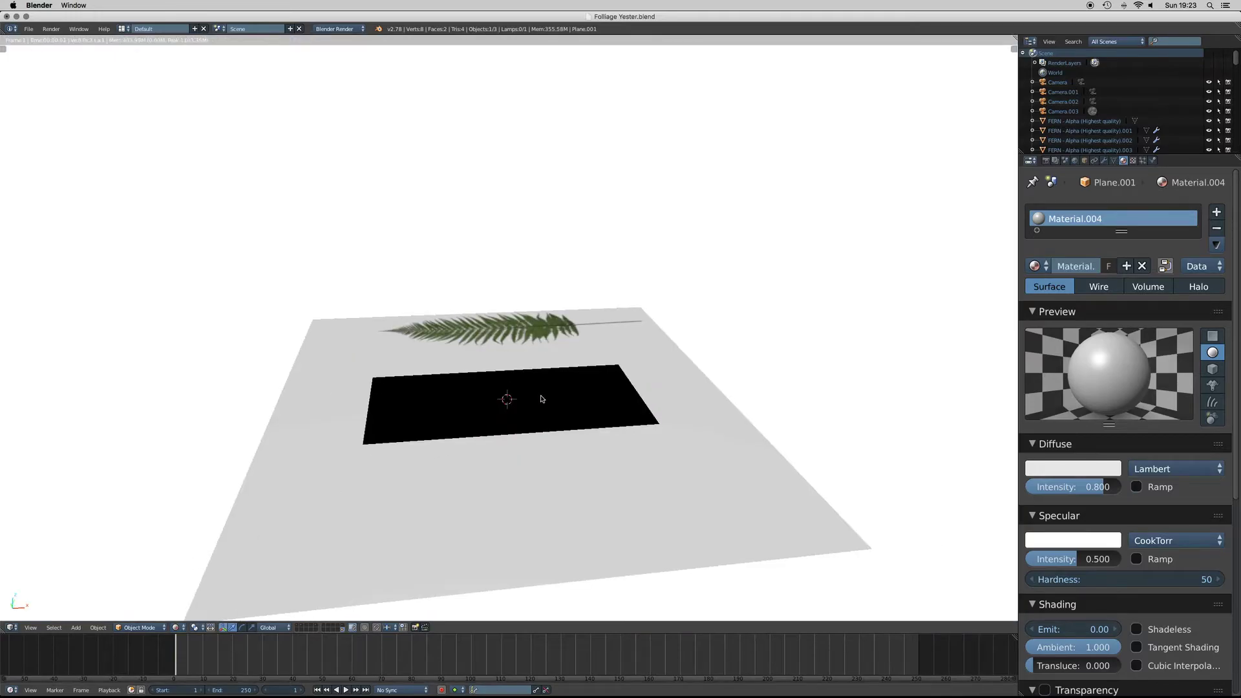
Step: Enable Receive Transparent in the shadow settings of the ground plane's material
scroll(542, 399, up, 4)
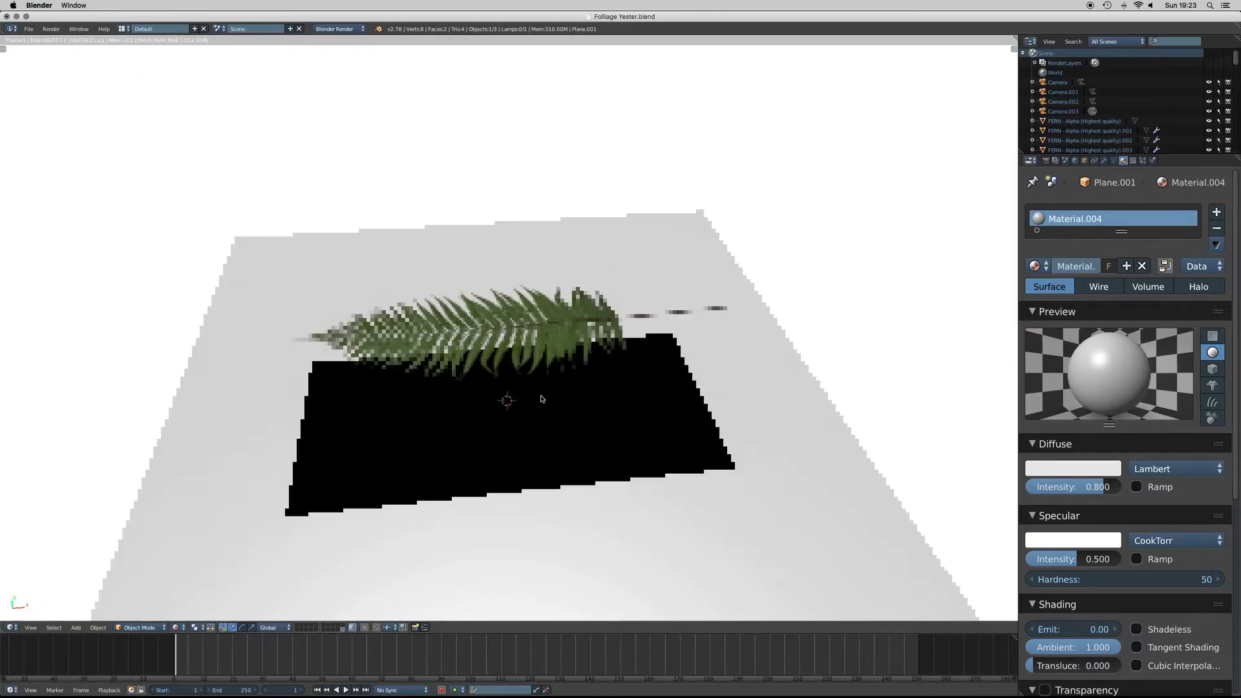
scroll(542, 398, up, 2)
scroll(542, 399, down, 5)
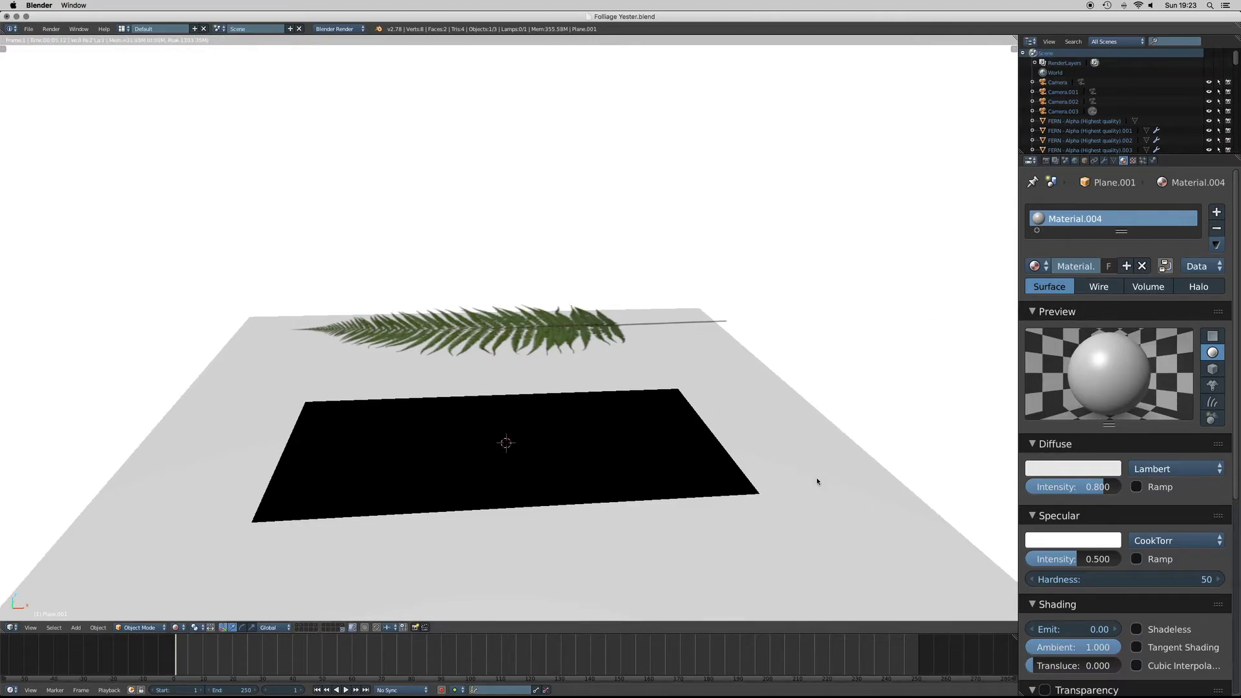
scroll(1175, 486, down, 10)
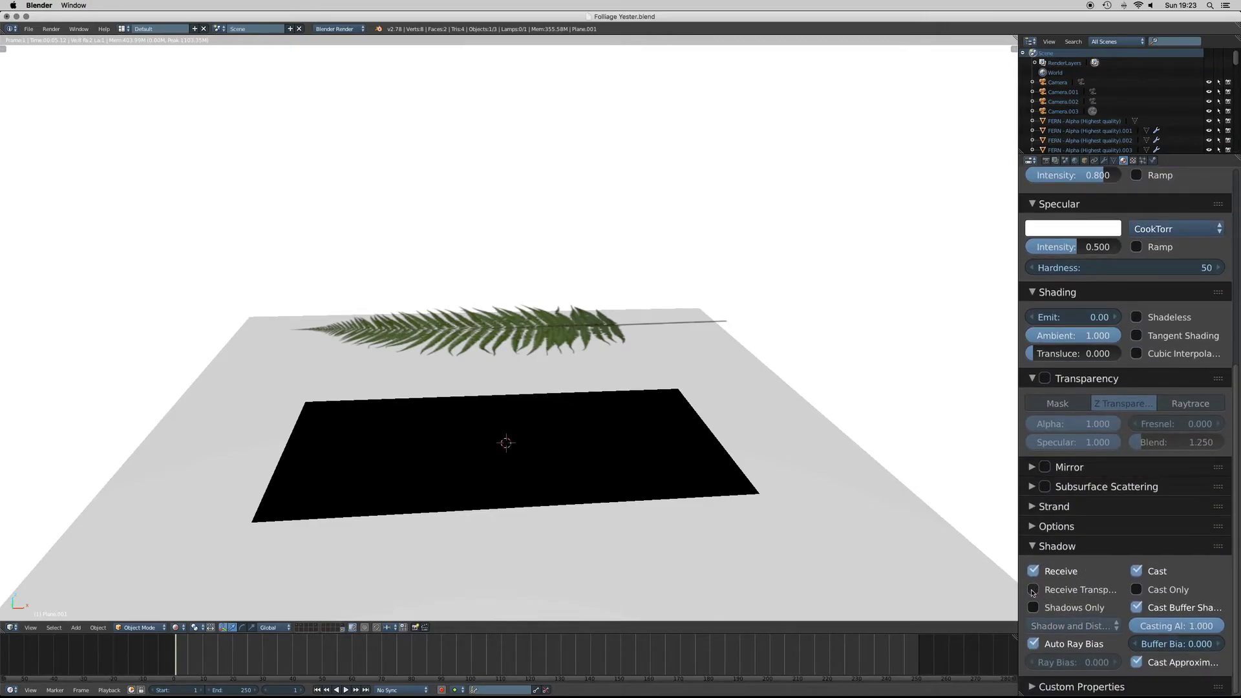
click(1034, 590)
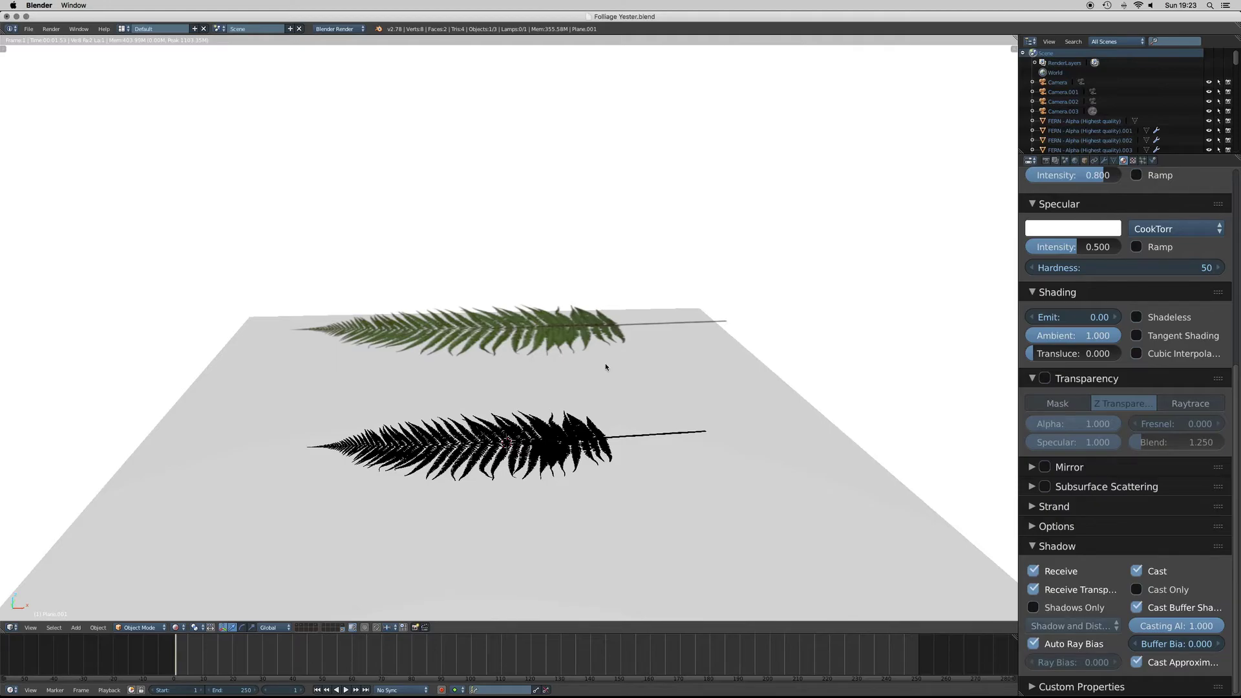
Step: Render a still image from the camera view to check the fern's shadow, then close the render result
key(KP_0)
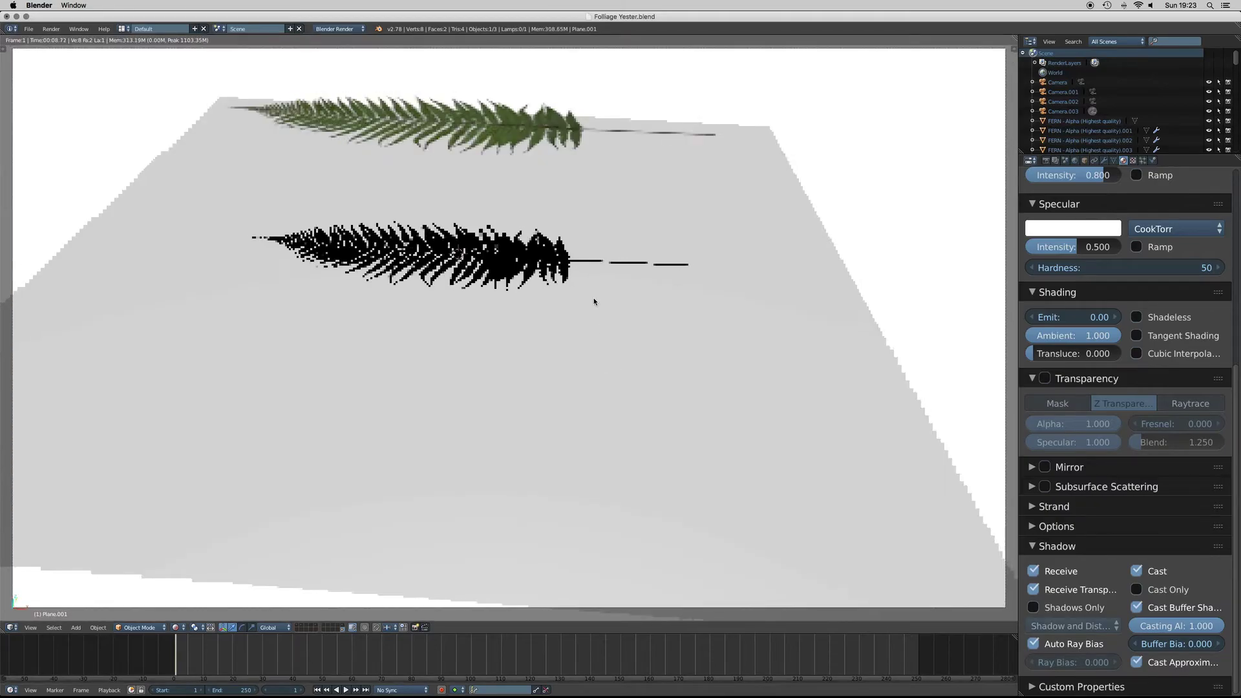
click(1045, 161)
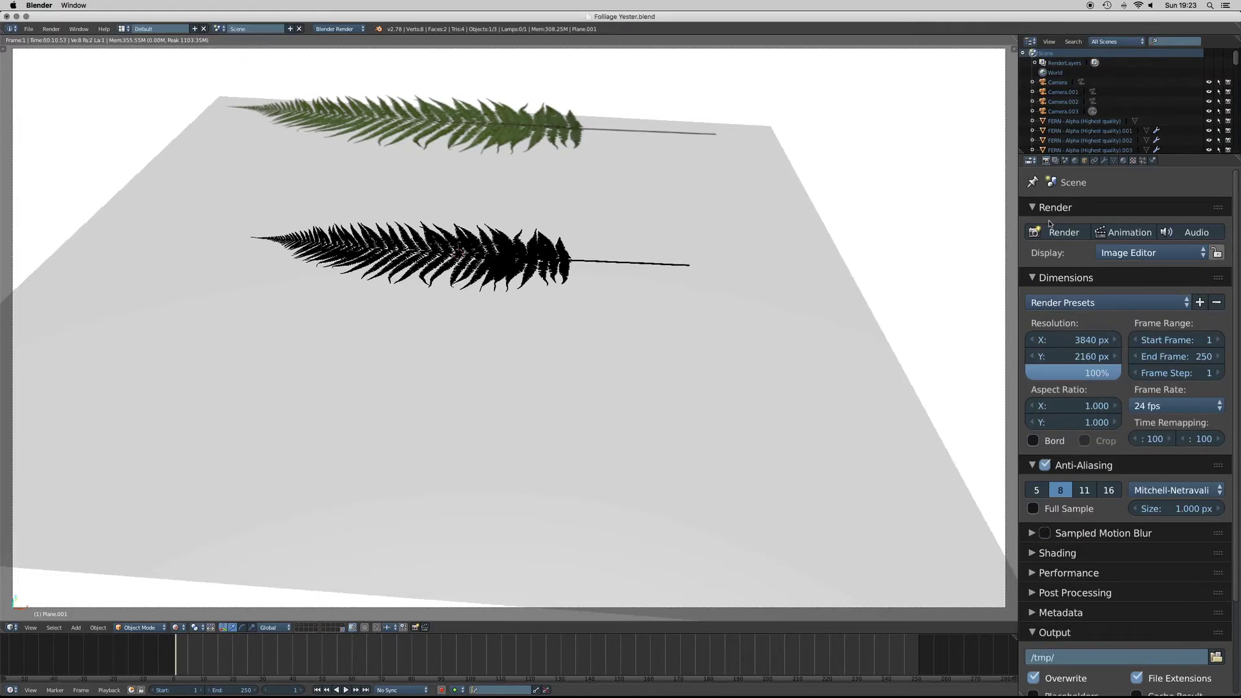
click(1052, 231)
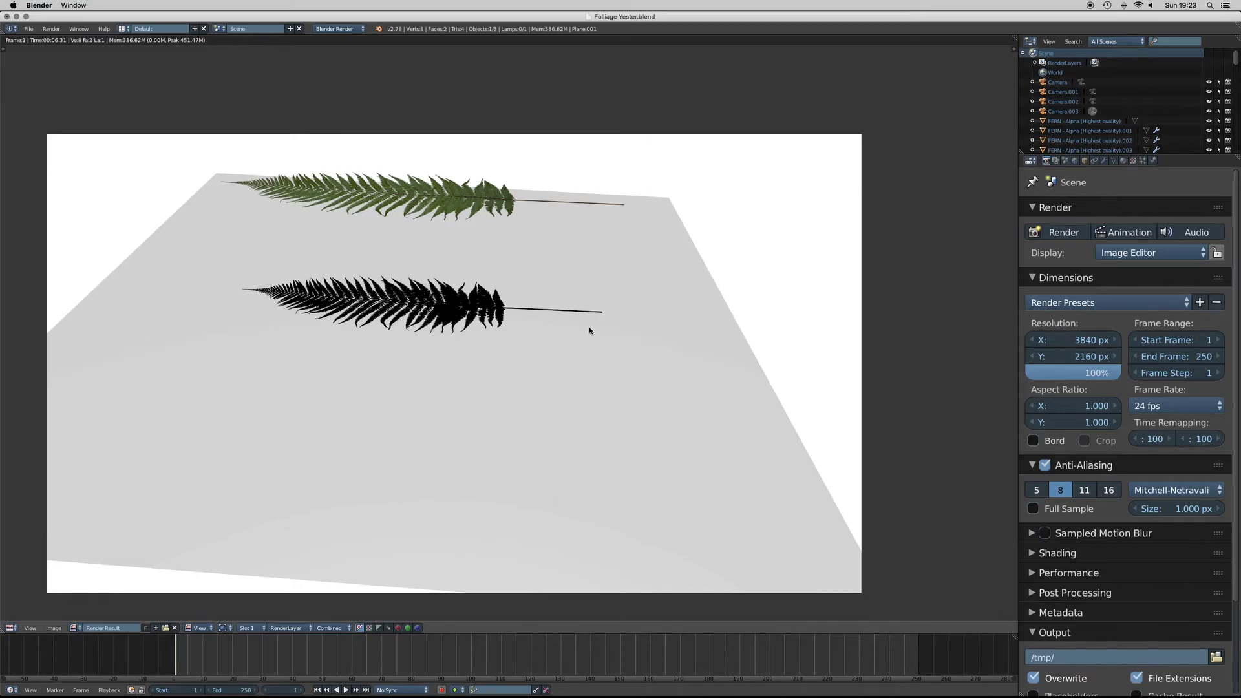
key(Escape)
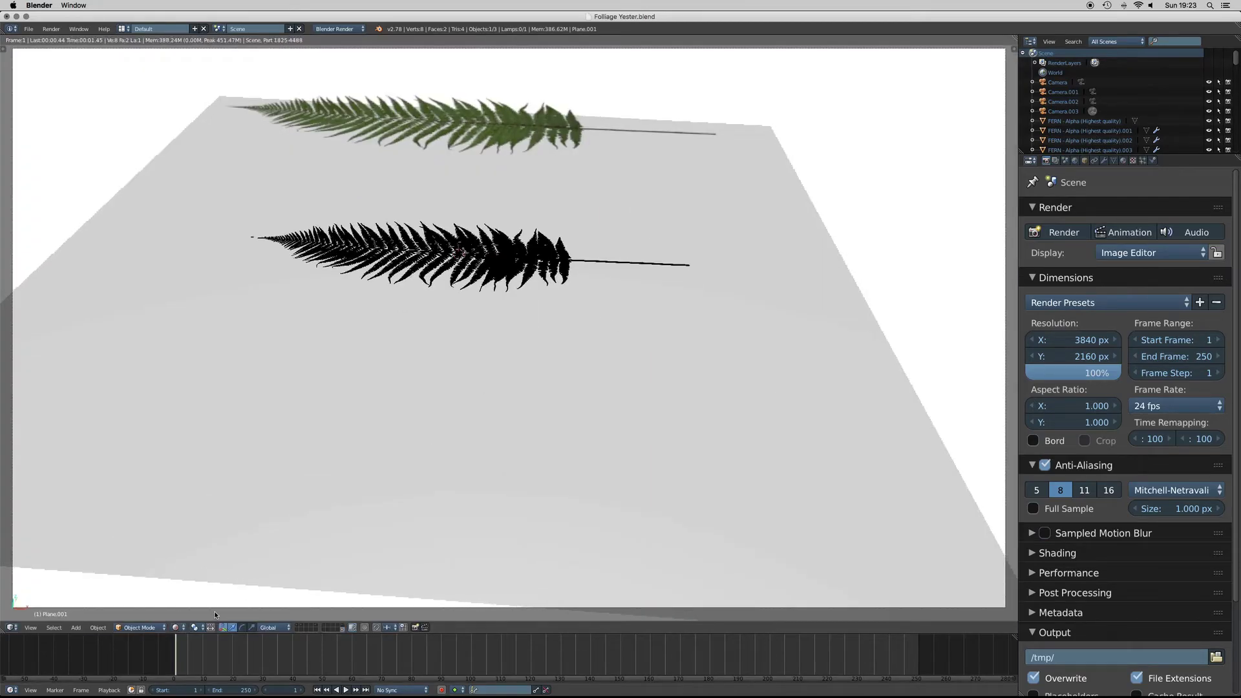
Step: Return the viewport to Solid shading and examine the arrangement of the fern plane, ground plane and Sun lamp from several angles
click(186, 597)
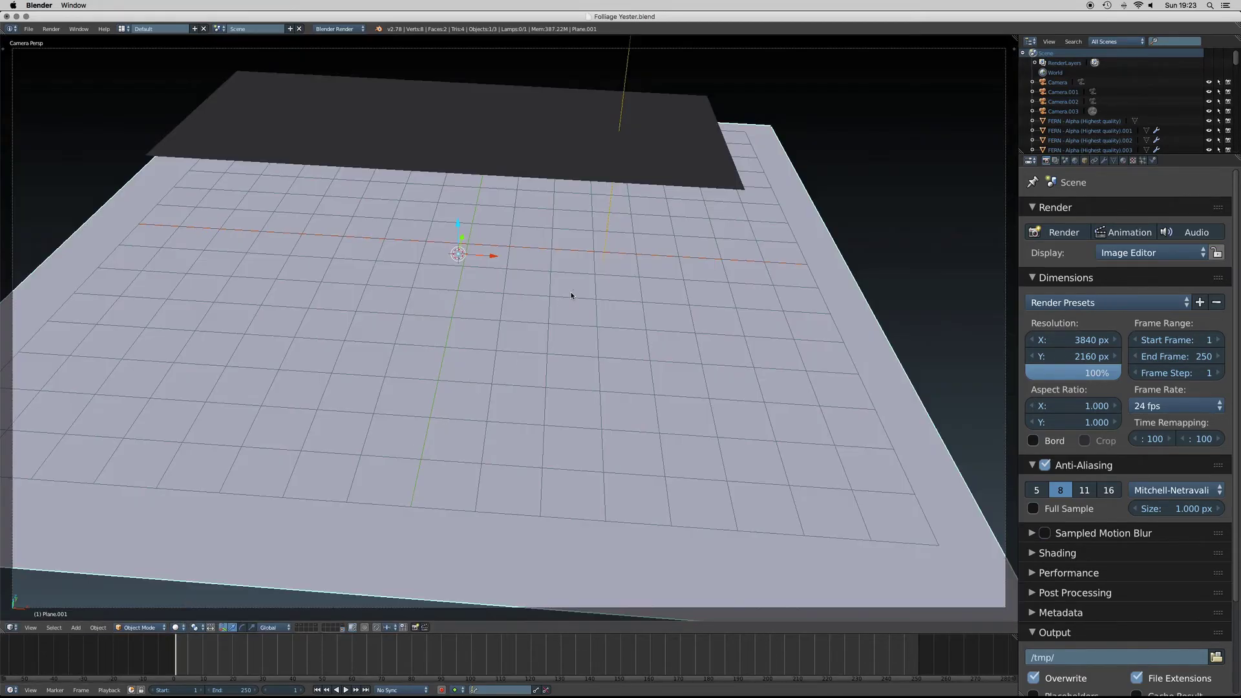
scroll(572, 295, down, 5)
scroll(571, 296, right, 10)
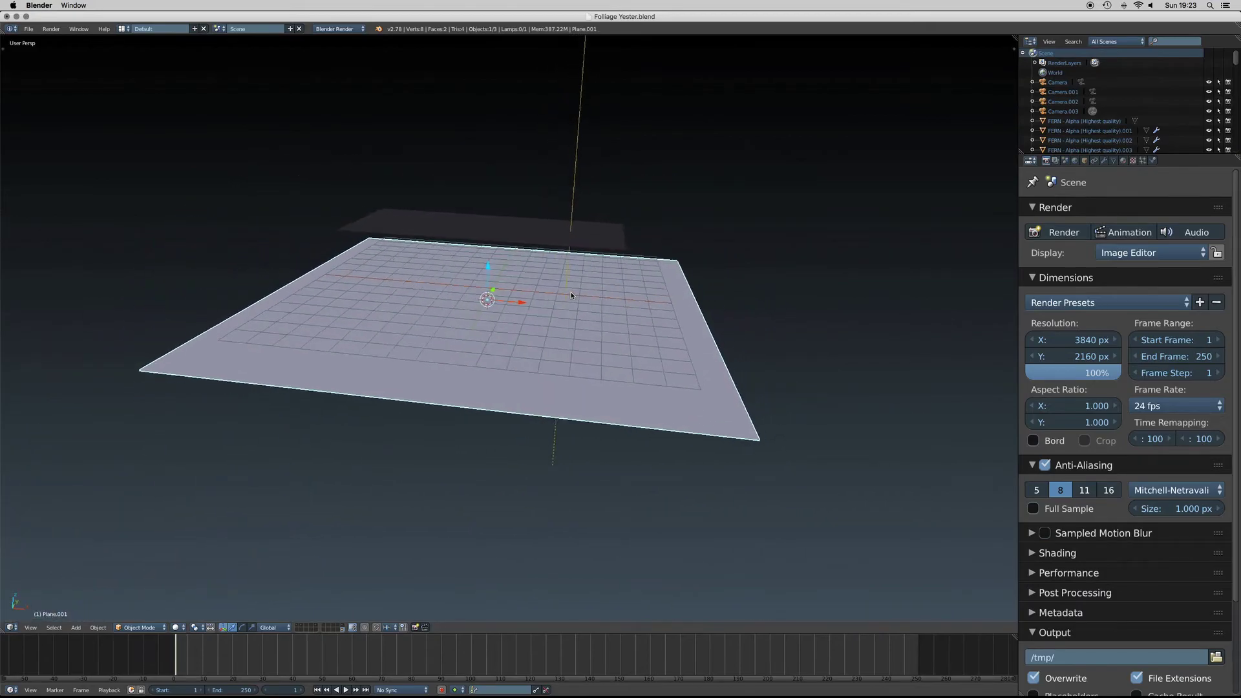
scroll(571, 296, right, 5)
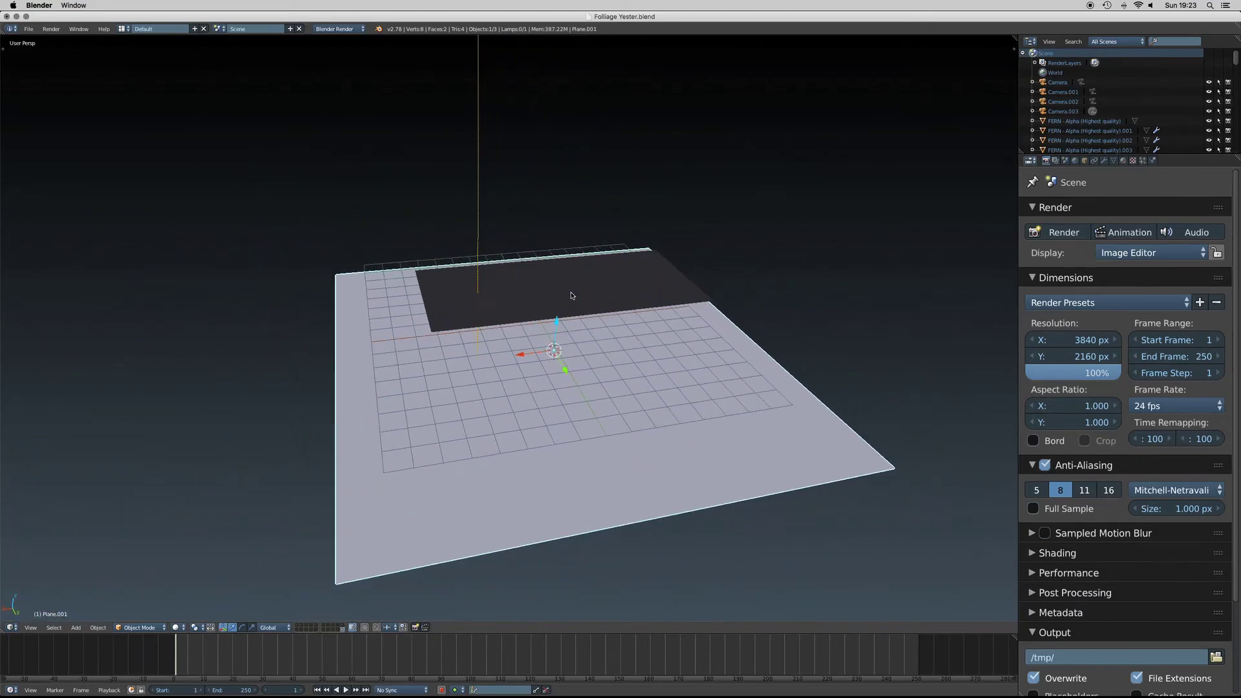
scroll(572, 295, down, 5)
scroll(571, 295, up, 6)
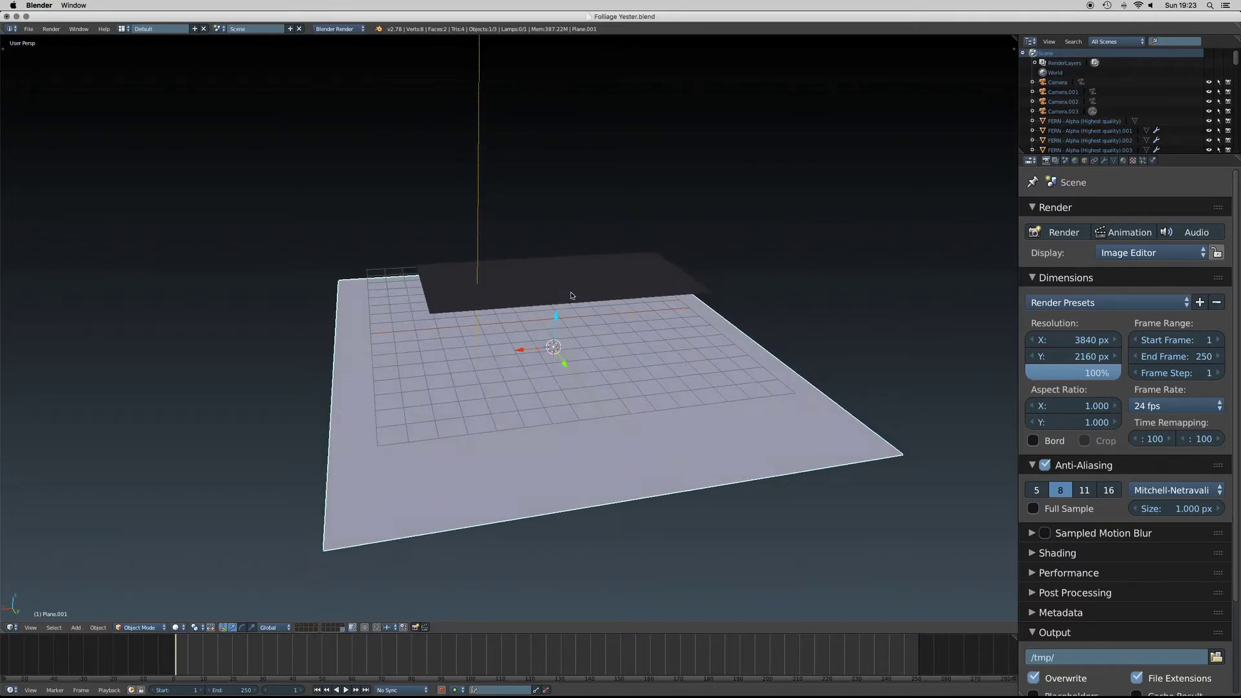
scroll(571, 296, up, 3)
scroll(571, 295, up, 4)
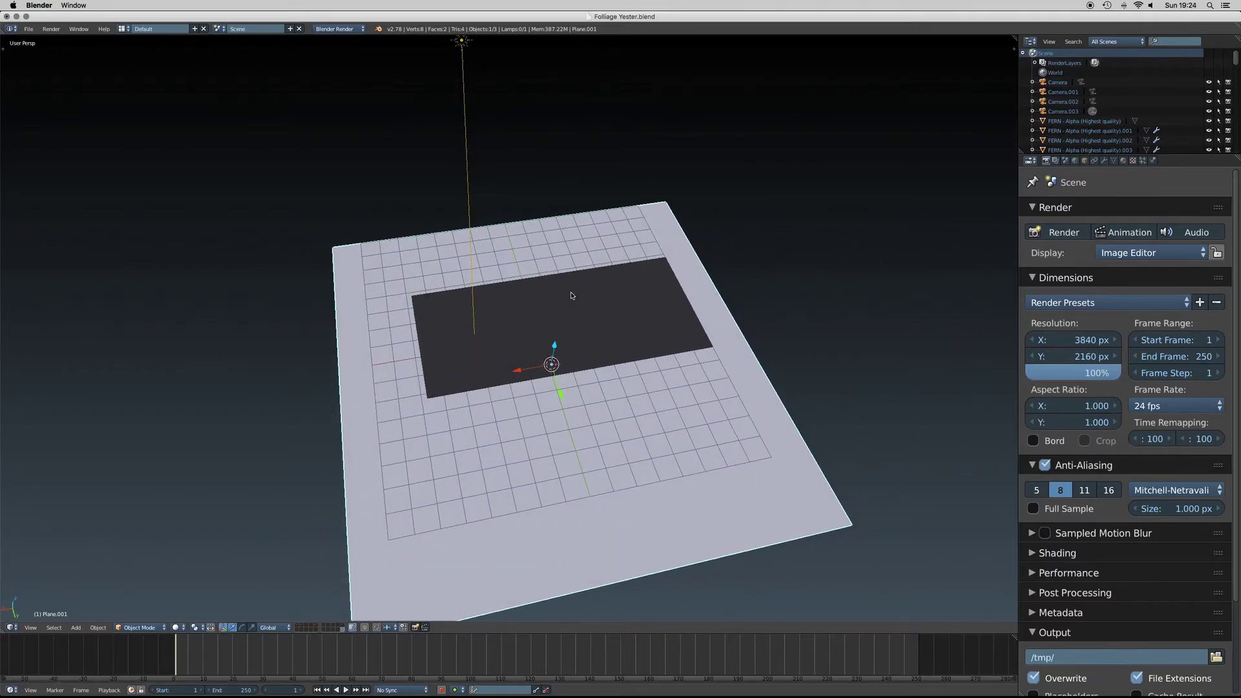
scroll(583, 295, right, 4)
scroll(583, 295, down, 3)
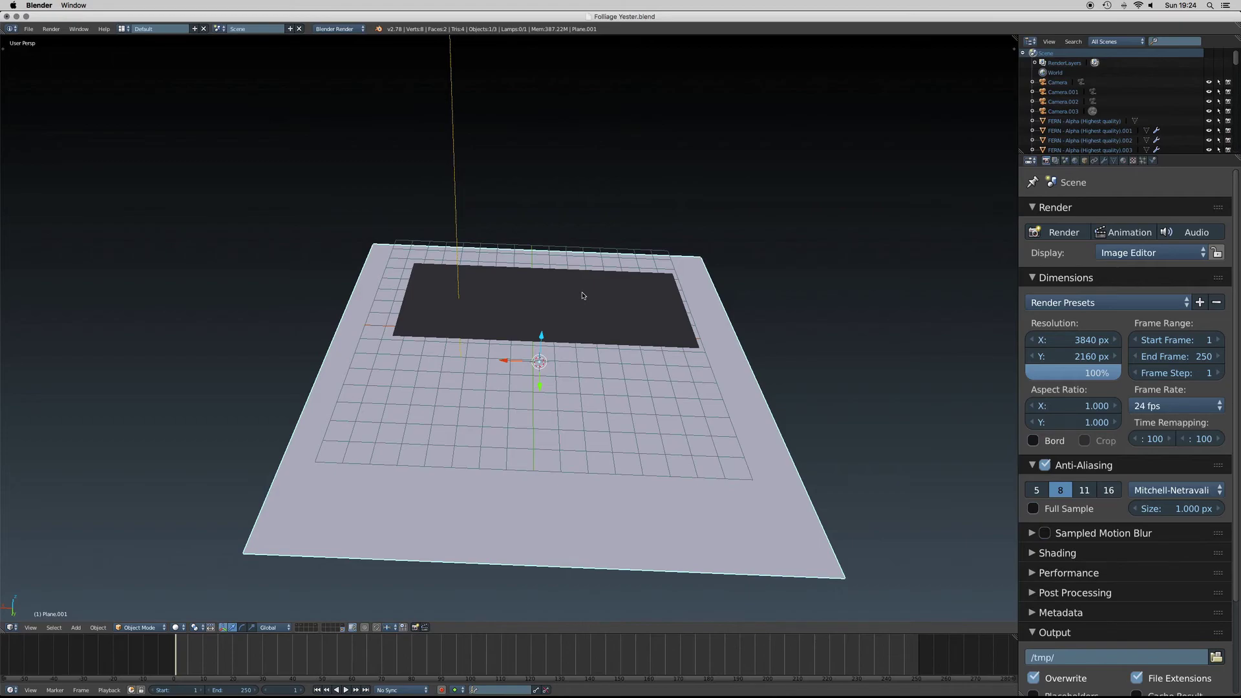
scroll(582, 295, left, 5)
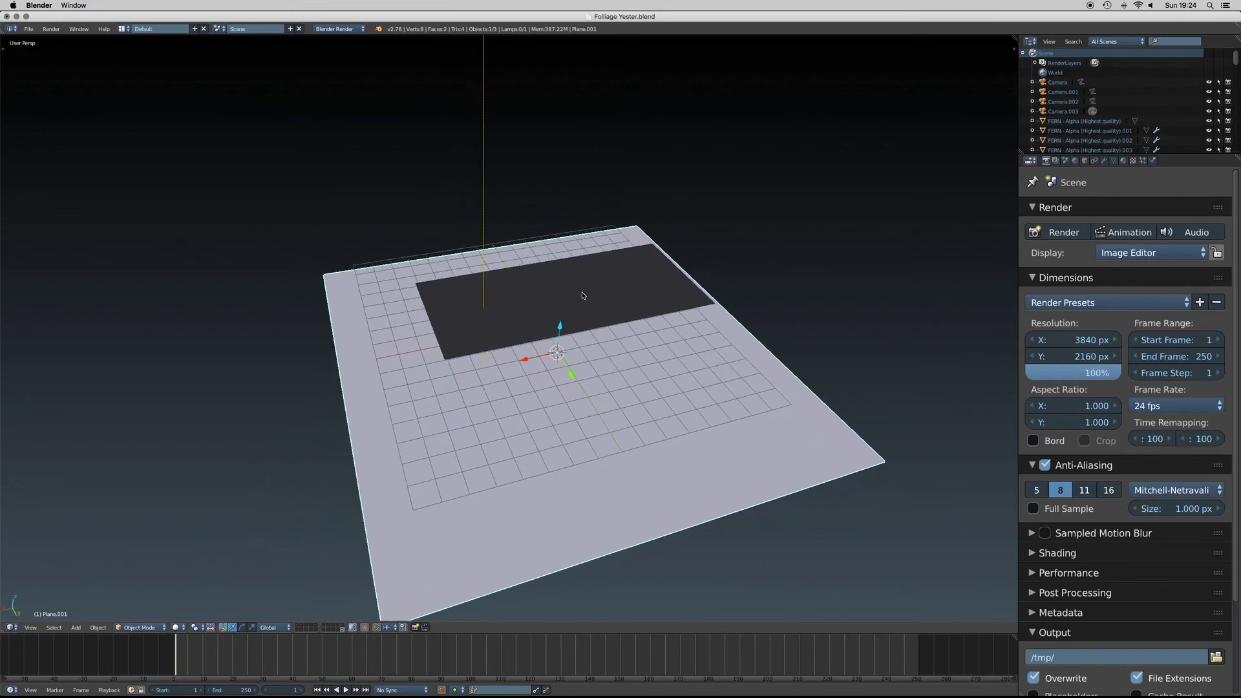
scroll(582, 296, down, 3)
scroll(582, 296, right, 3)
middle_drag(582, 296, 582, 296)
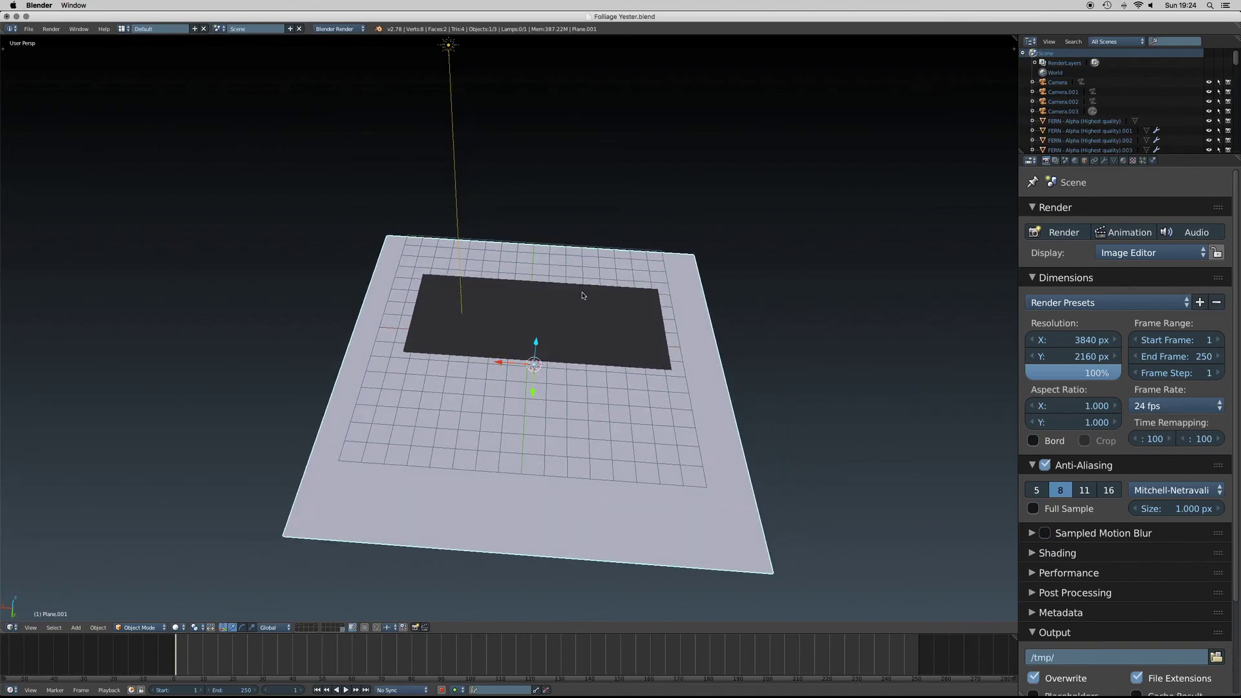